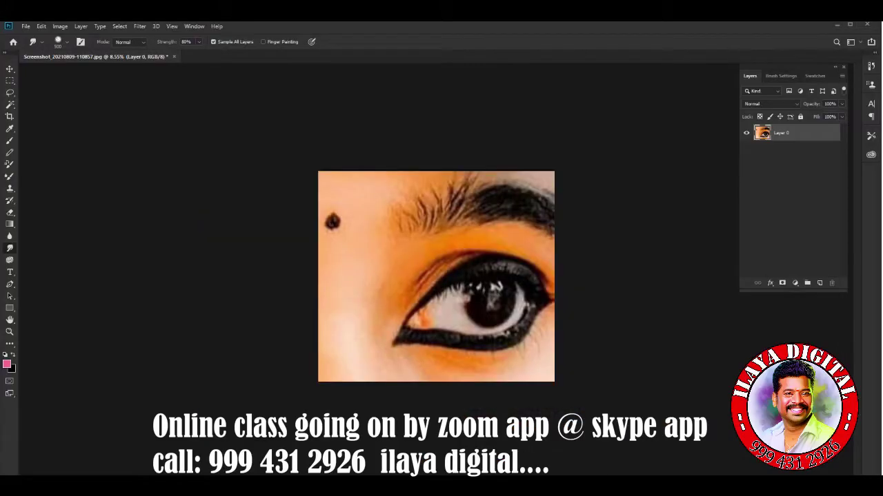
Step: Duplicate the eye photo layer and brighten it with Brightness/Contrast, contrast set to 6
{"action": "key", "text": "ctrl+plus"}
{"action": "key", "text": "ctrl+plus"}
{"action": "key", "text": "ctrl+j"}
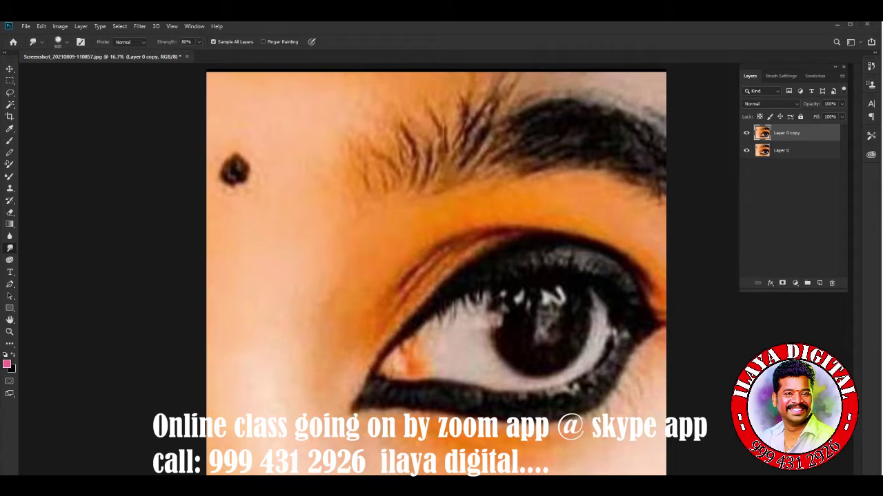
{"action": "left_click", "coordinate": [60, 25]}
{"action": "left_click", "coordinate": [187, 50]}
{"action": "key", "text": "shift+Up"}
{"action": "key", "text": "shift+Up"}
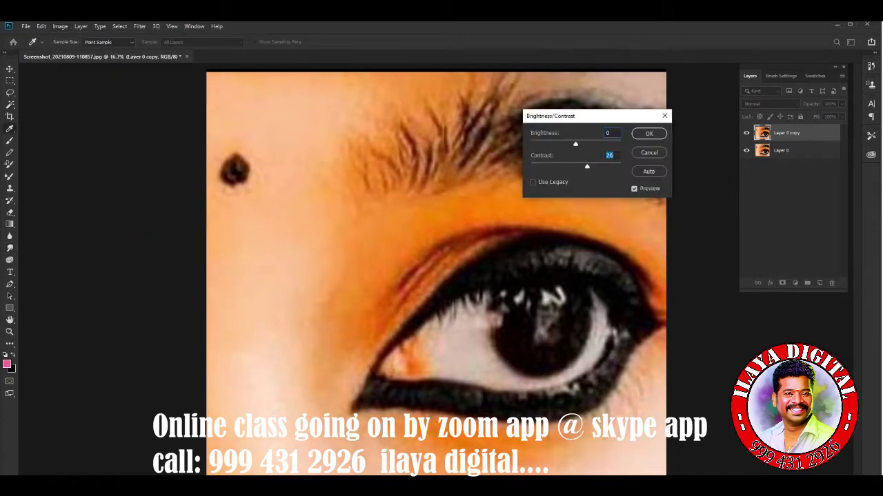
{"action": "key", "text": "shift+Down"}
{"action": "key", "text": "shift+Down"}
{"action": "key", "text": "Down"}
{"action": "key", "text": "Down"}
{"action": "key", "text": "Down"}
{"action": "key", "text": "Down"}
{"action": "key", "text": "Down"}
{"action": "key", "text": "shift+Up"}
{"action": "key", "text": "shift+Tab"}
{"action": "key", "text": "shift+Up"}
{"action": "key", "text": "shift+Up"}
{"action": "key", "text": "shift+Up"}
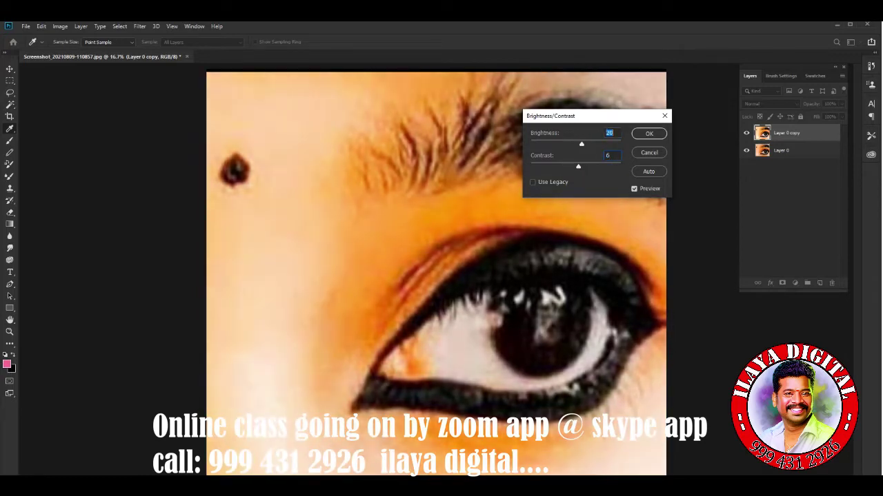
{"action": "key", "text": "Tab"}
{"action": "key", "text": "Return"}
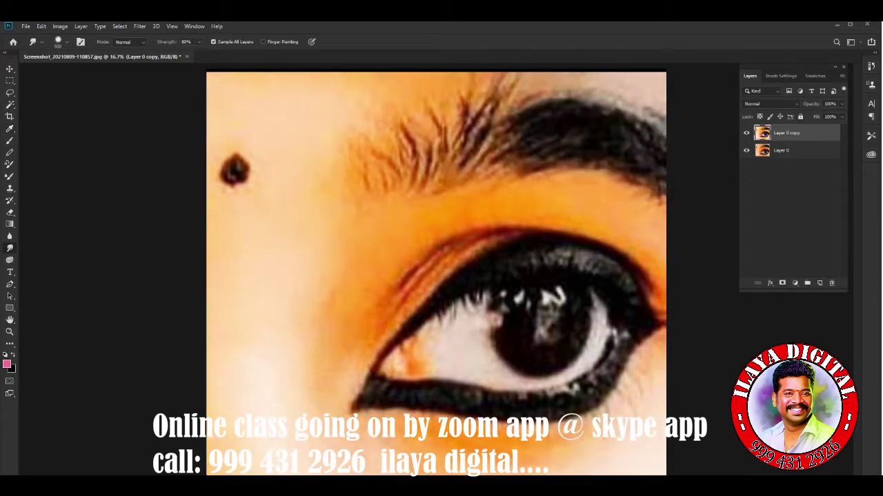
Step: Shift the highlights toward blue in Color Balance and add a new empty Layer 1
{"action": "key", "text": "ctrl+b"}
{"action": "key", "text": "Up"}
{"action": "key", "text": "Up"}
{"action": "key", "text": "Up"}
{"action": "key", "text": "Up"}
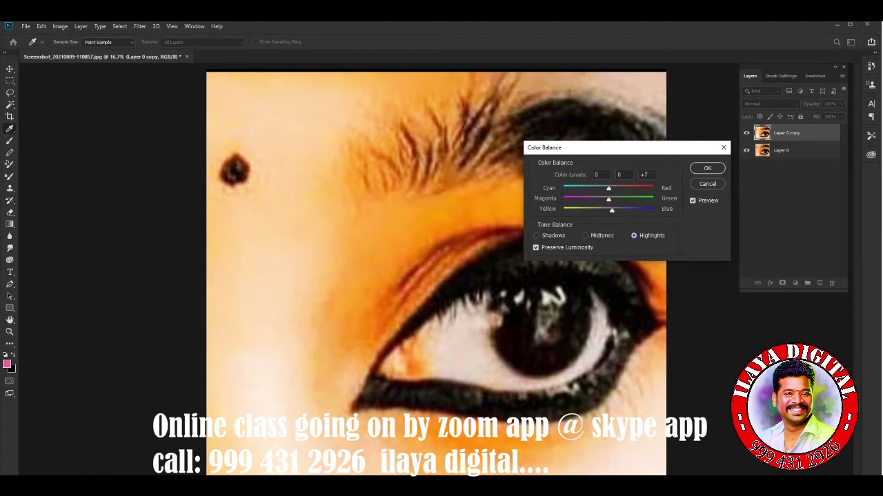
{"action": "key", "text": "Up"}
{"action": "key", "text": "Up"}
{"action": "key", "text": "Return"}
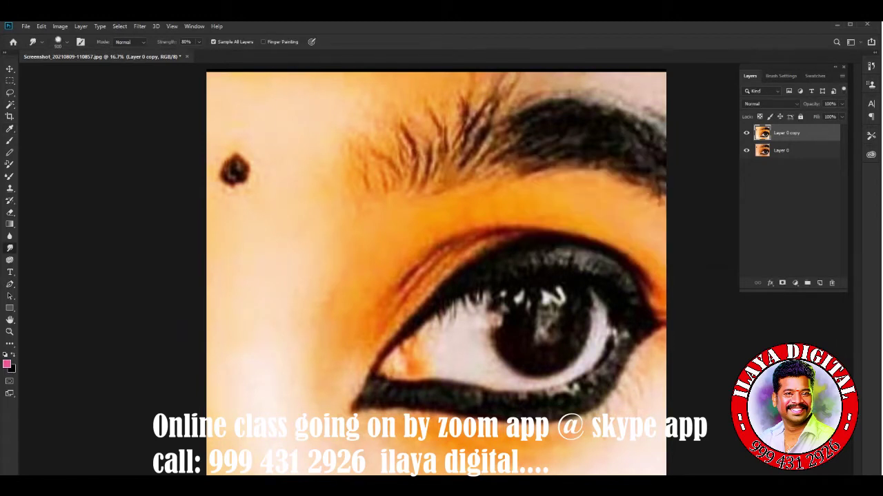
{"action": "key", "text": "ctrl+shift+n"}
{"action": "key", "text": "Return"}
Step: Apply Unsharp Mask at 50% amount, 1.2 px radius and 0 threshold
{"action": "key", "text": "alt+t"}
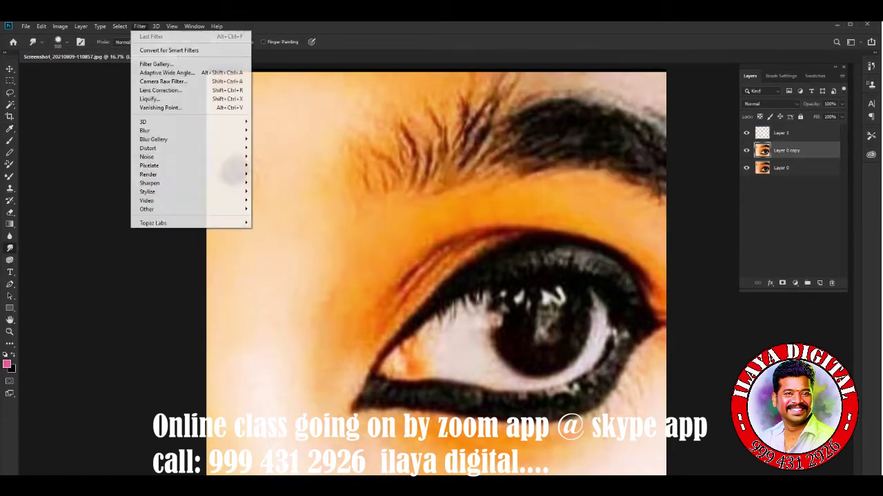
{"action": "left_click", "coordinate": [280, 227]}
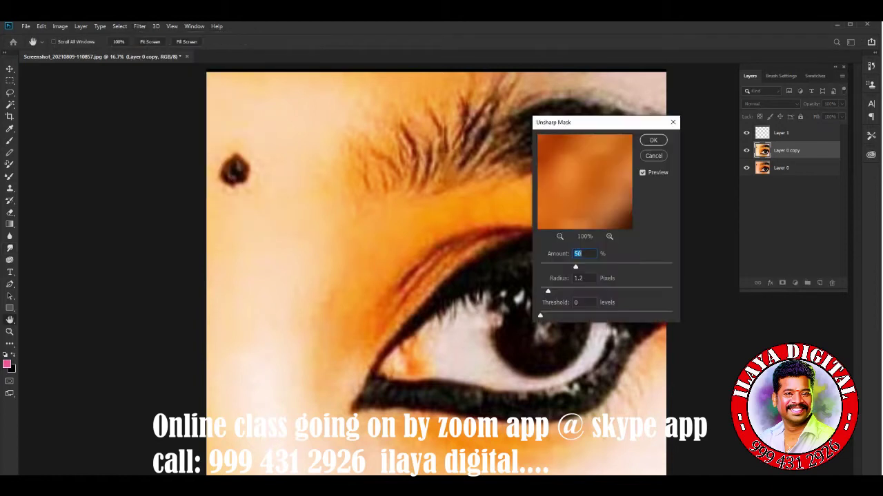
{"action": "left_click_drag", "start_coordinate": [586, 122], "coordinate": [237, 186]}
{"action": "left_click", "coordinate": [293, 237]}
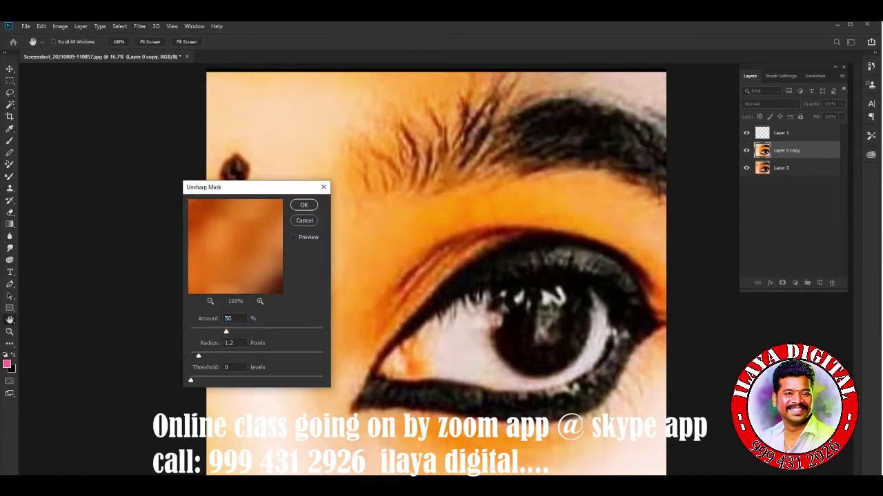
{"action": "left_click", "coordinate": [304, 204]}
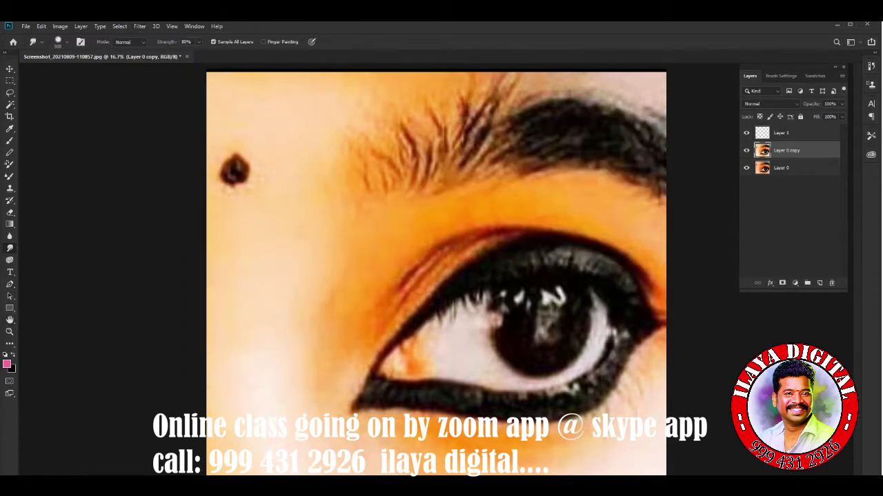
Step: Make the empty Layer 1 the working layer and scroll the view toward the eyebrow
{"action": "left_click", "coordinate": [783, 132]}
{"action": "scroll", "coordinate": [436, 265], "scroll_direction": "down", "scroll_amount": 2}
{"action": "scroll", "coordinate": [436, 264], "scroll_direction": "down", "scroll_amount": 1}
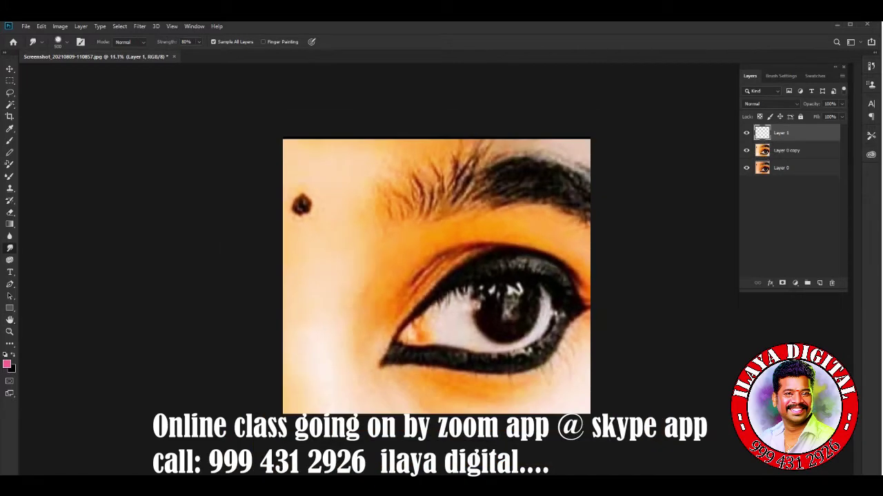
{"action": "scroll", "coordinate": [436, 265], "scroll_direction": "up", "scroll_amount": 4}
{"action": "scroll", "coordinate": [436, 265], "scroll_direction": "down", "scroll_amount": 2}
{"action": "scroll", "coordinate": [436, 265], "scroll_direction": "up", "scroll_amount": 3}
{"action": "scroll", "coordinate": [436, 265], "scroll_direction": "up", "scroll_amount": 1}
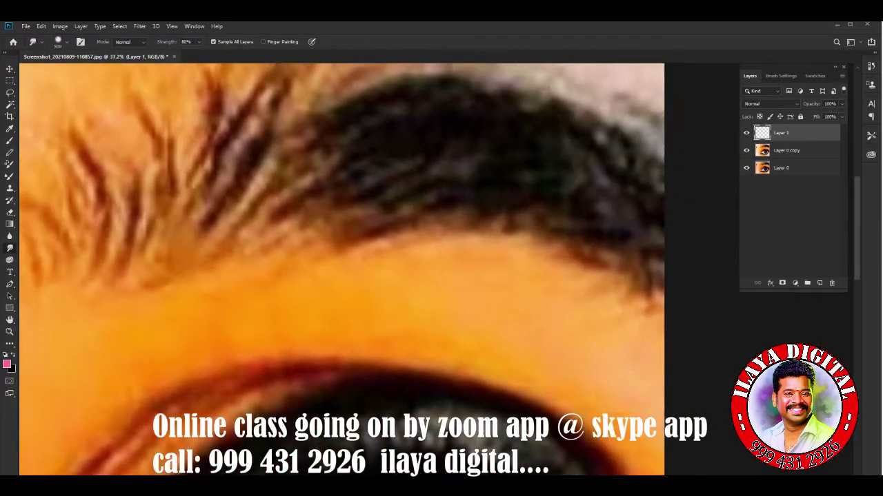
{"action": "scroll", "coordinate": [436, 265], "scroll_direction": "down", "scroll_amount": 2}
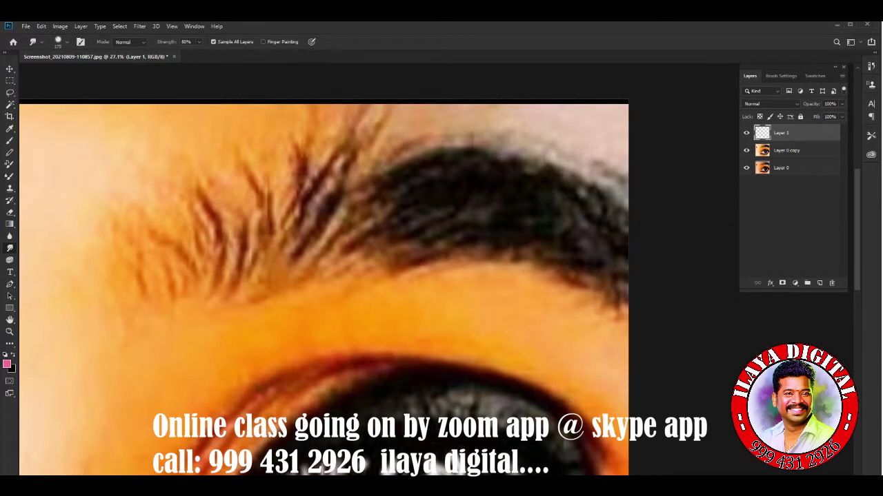
Step: Enable Transfer in Brush Settings and enlarge the smudge brush tip to 200 px
{"action": "key", "text": "F5"}
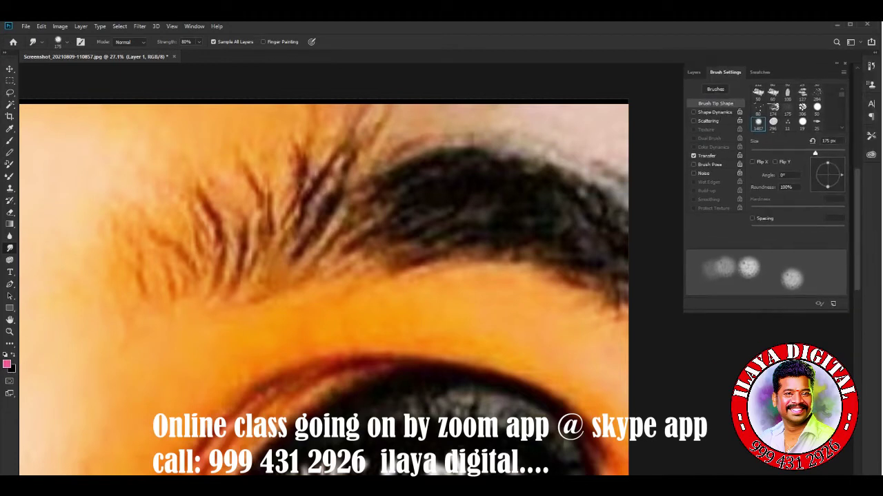
{"action": "left_click", "coordinate": [707, 155]}
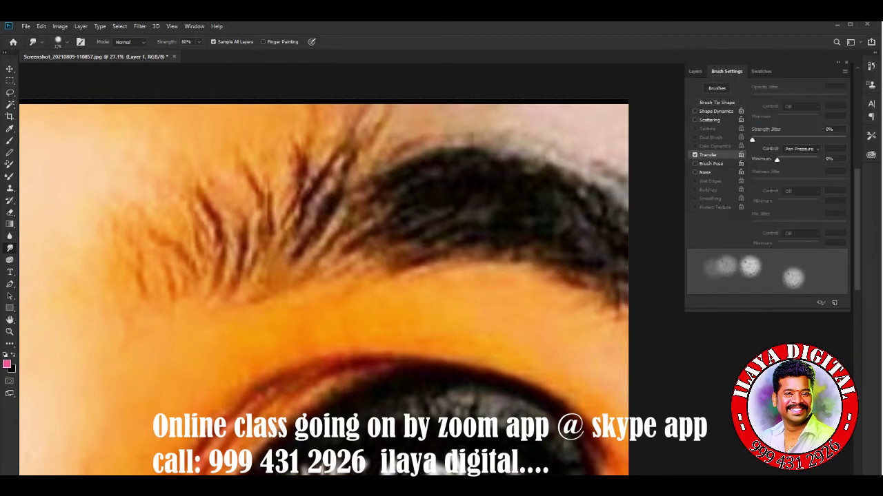
{"action": "left_click", "coordinate": [716, 102]}
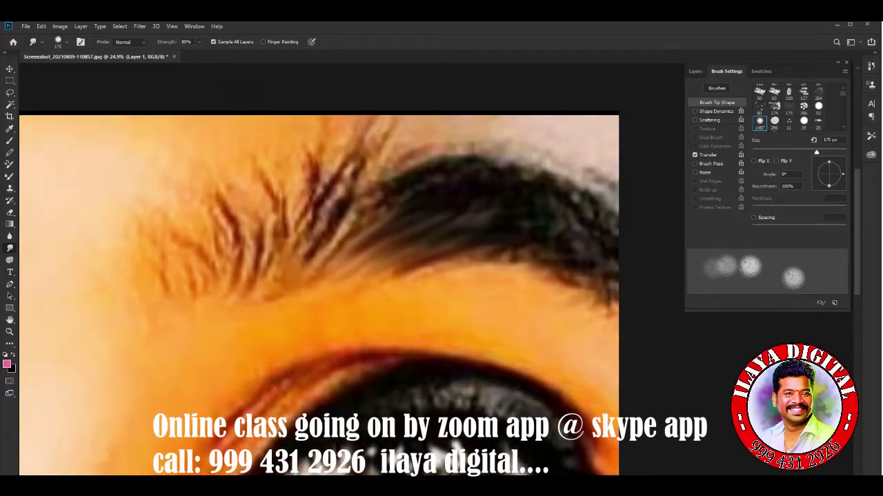
{"action": "scroll", "coordinate": [516, 240], "scroll_direction": "up", "scroll_amount": 1}
{"action": "key", "text": "bracketright"}
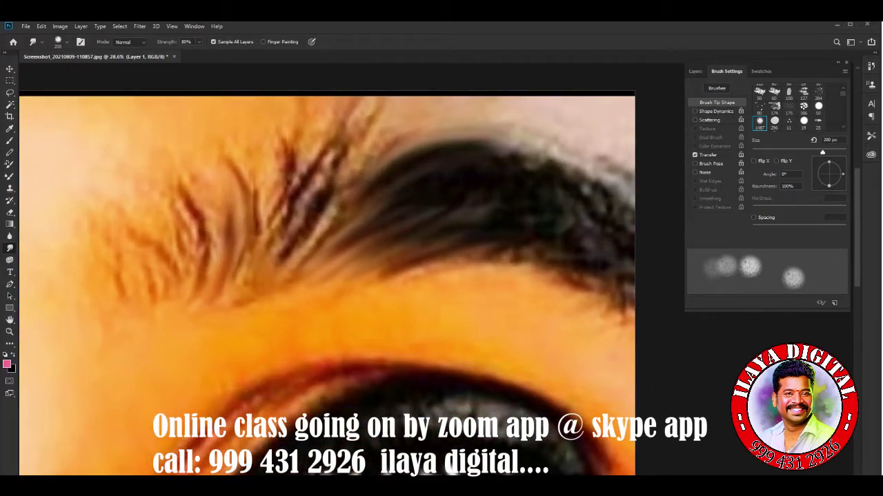
Step: Zoom in on the eyebrow's outer end and return to the Layers panel
{"action": "key", "text": "ctrl+z"}
{"action": "left_click_drag", "start_coordinate": [338, 281], "coordinate": [302, 289]}
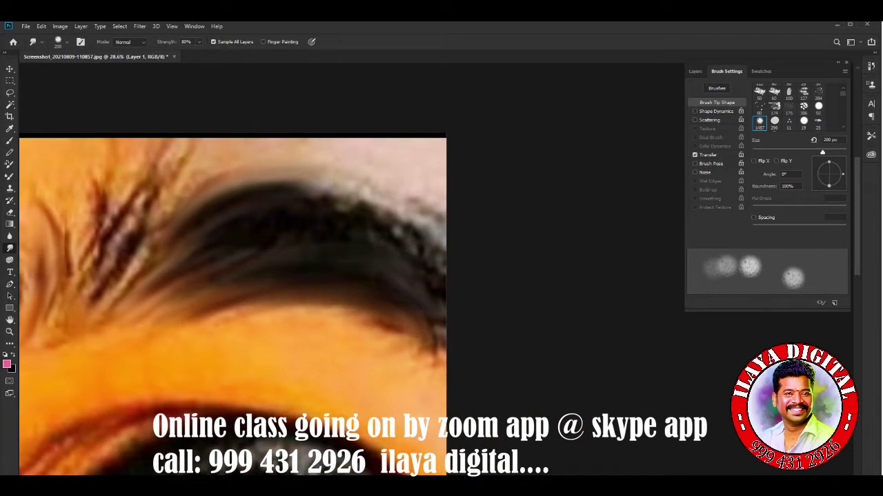
{"action": "key", "text": "F7"}
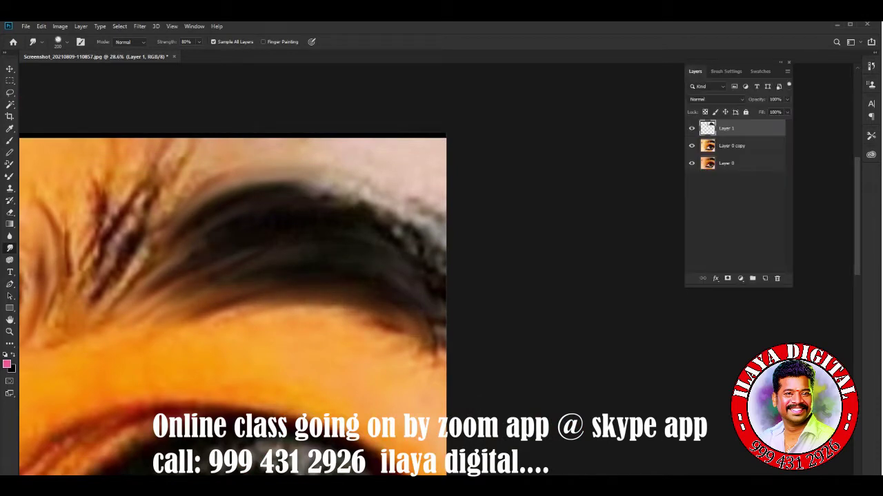
Step: Smudge the eyebrow's top edge, tail and inner hairs into soft blended strokes
{"action": "left_click_drag", "start_coordinate": [276, 192], "coordinate": [400, 207]}
{"action": "mouse_move", "coordinate": [310, 178]}
{"action": "left_mouse_down"}
{"action": "mouse_move", "coordinate": [386, 207]}
{"action": "mouse_move", "coordinate": [407, 234]}
{"action": "mouse_move", "coordinate": [434, 303]}
{"action": "mouse_move", "coordinate": [441, 365]}
{"action": "left_mouse_up"}
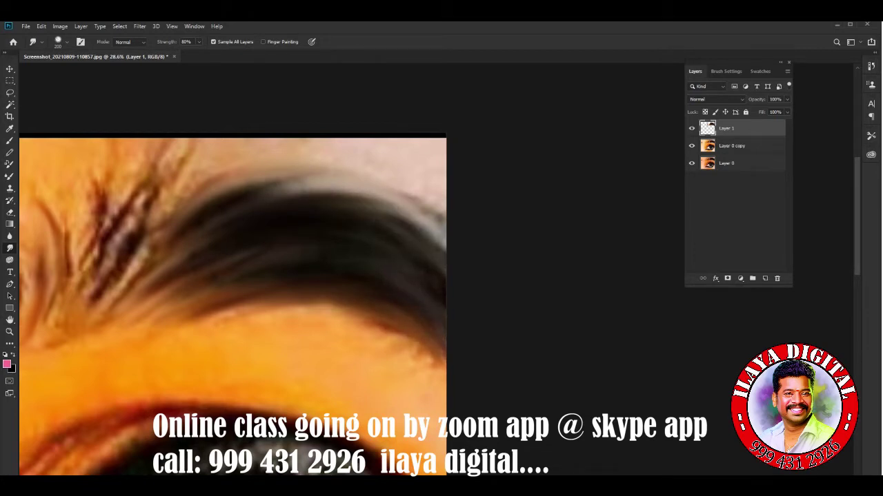
{"action": "mouse_move", "coordinate": [234, 186]}
{"action": "left_mouse_down"}
{"action": "mouse_move", "coordinate": [372, 162]}
{"action": "mouse_move", "coordinate": [338, 178]}
{"action": "left_mouse_up"}
{"action": "mouse_move", "coordinate": [414, 207]}
{"action": "left_mouse_down"}
{"action": "mouse_move", "coordinate": [441, 224]}
{"action": "mouse_move", "coordinate": [438, 242]}
{"action": "left_mouse_up"}
{"action": "scroll", "coordinate": [276, 290], "scroll_direction": "left", "scroll_amount": 5}
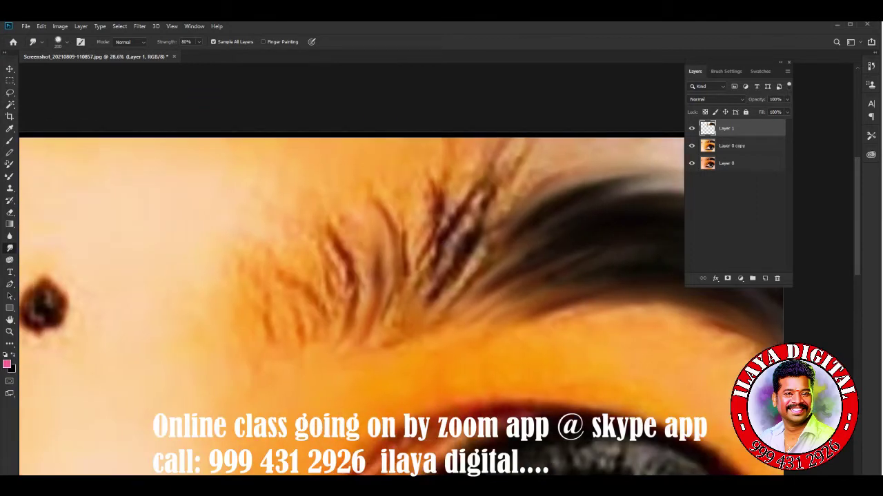
{"action": "mouse_move", "coordinate": [304, 214]}
{"action": "left_mouse_down"}
{"action": "mouse_move", "coordinate": [372, 345]}
{"action": "mouse_move", "coordinate": [348, 318]}
{"action": "left_mouse_up"}
{"action": "mouse_move", "coordinate": [338, 214]}
{"action": "left_mouse_down"}
{"action": "mouse_move", "coordinate": [393, 310]}
{"action": "mouse_move", "coordinate": [407, 207]}
{"action": "left_mouse_up"}
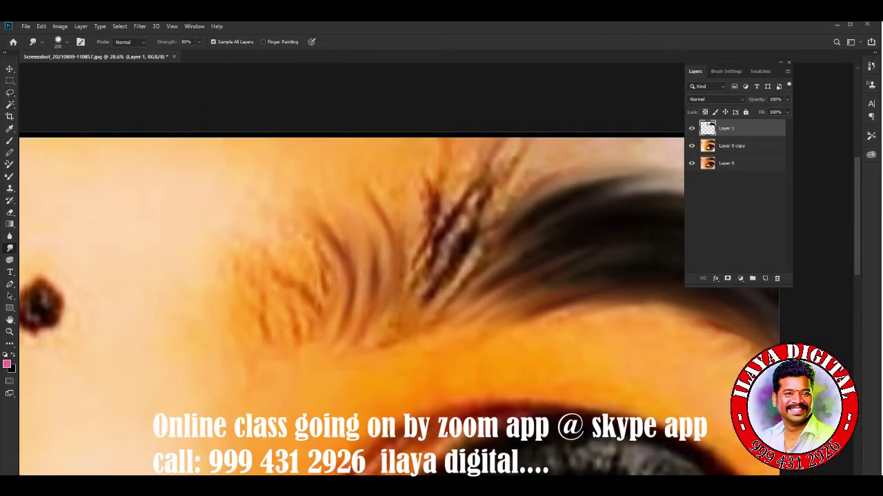
{"action": "left_click_drag", "start_coordinate": [428, 172], "coordinate": [414, 286]}
{"action": "left_click_drag", "start_coordinate": [462, 200], "coordinate": [413, 297]}
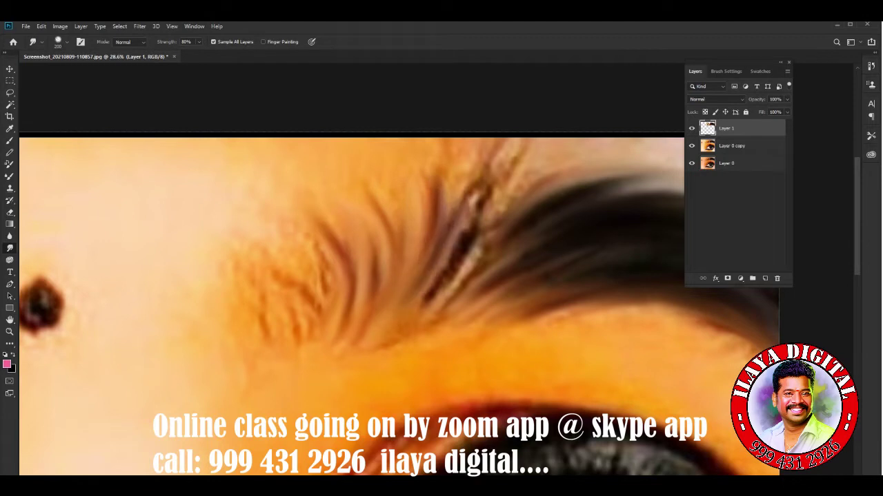
Step: Blend the light hair streak and lower eyebrow hairs, then dock Brush Settings under Layers
{"action": "scroll", "coordinate": [386, 303], "scroll_direction": "up", "scroll_amount": 2}
{"action": "scroll", "coordinate": [386, 303], "scroll_direction": "right", "scroll_amount": 2}
{"action": "mouse_move", "coordinate": [448, 214]}
{"action": "left_mouse_down"}
{"action": "mouse_move", "coordinate": [366, 331]}
{"action": "mouse_move", "coordinate": [400, 297]}
{"action": "left_mouse_up"}
{"action": "left_click_drag", "start_coordinate": [441, 244], "coordinate": [397, 304]}
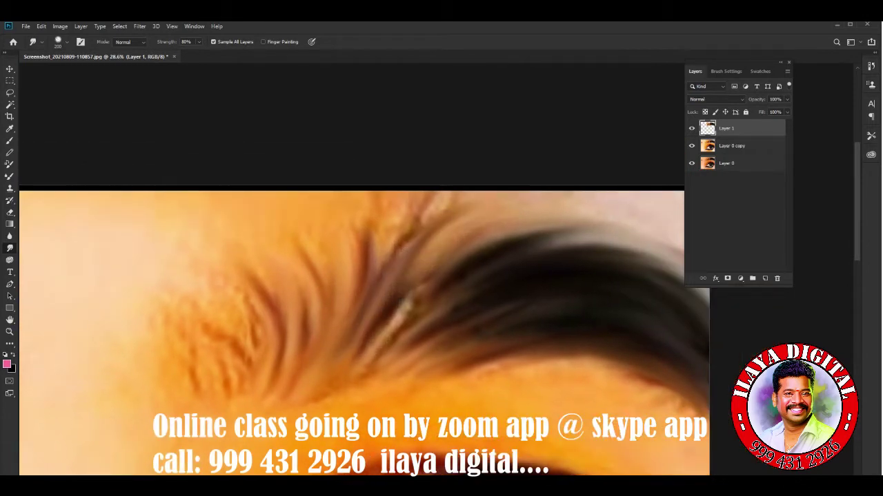
{"action": "left_click_drag", "start_coordinate": [438, 272], "coordinate": [369, 352]}
{"action": "left_click_drag", "start_coordinate": [428, 300], "coordinate": [355, 382]}
{"action": "mouse_move", "coordinate": [441, 335]}
{"action": "left_mouse_down"}
{"action": "mouse_move", "coordinate": [386, 373]}
{"action": "mouse_move", "coordinate": [407, 372]}
{"action": "left_mouse_up"}
{"action": "left_click_drag", "start_coordinate": [483, 362], "coordinate": [407, 359]}
{"action": "left_click_drag", "start_coordinate": [726, 71], "coordinate": [765, 293]}
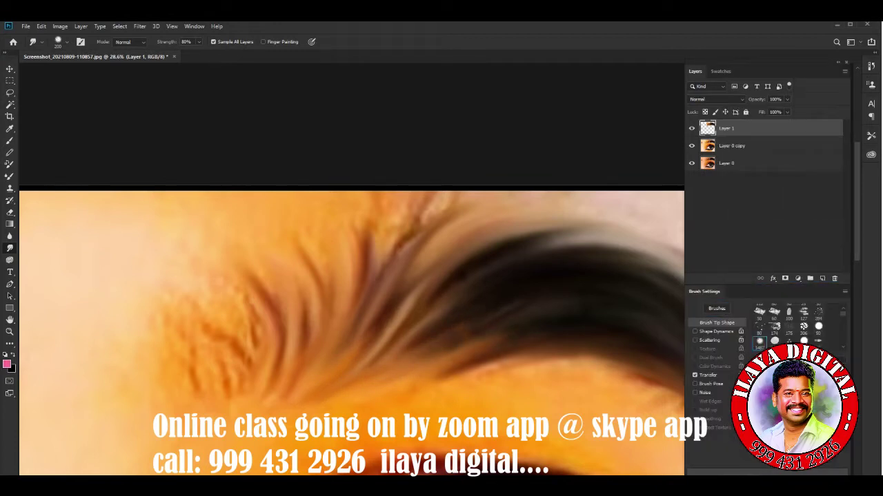
{"action": "left_click_drag", "start_coordinate": [704, 291], "coordinate": [704, 218]}
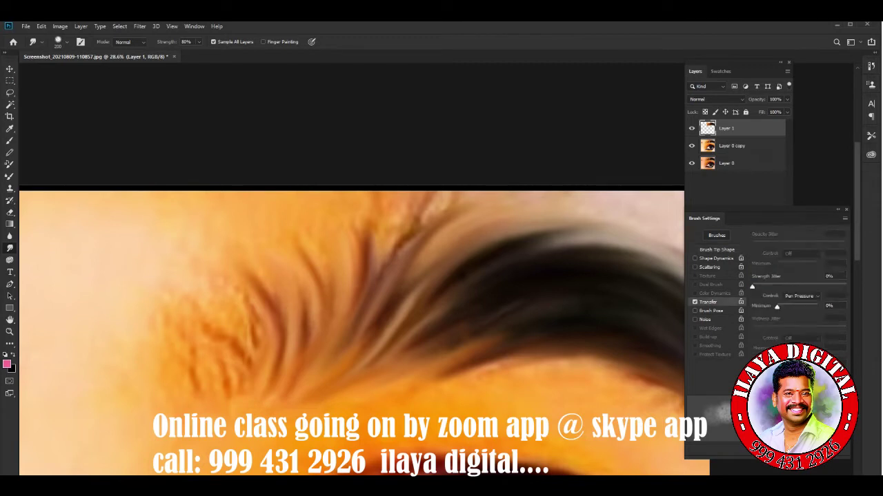
Step: Turn on brush Smoothing and blend the eyebrow hair strands together
{"action": "left_click", "coordinate": [694, 345]}
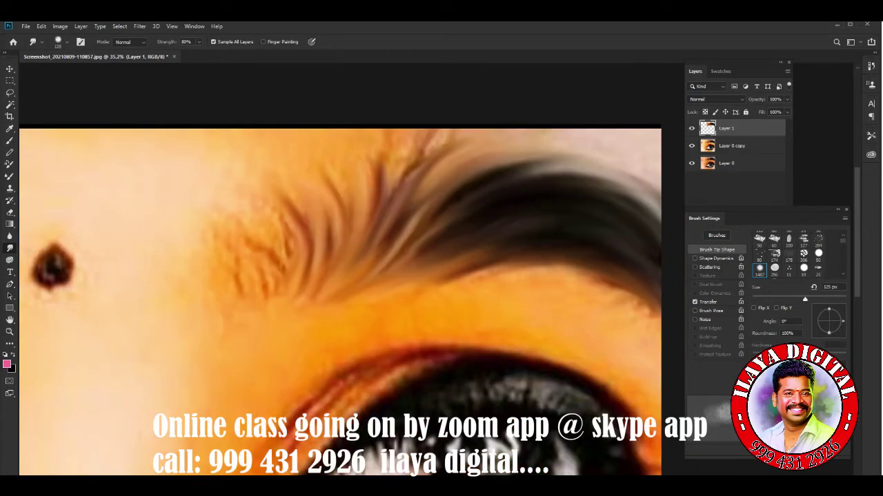
{"action": "mouse_move", "coordinate": [265, 289]}
{"action": "left_mouse_down"}
{"action": "mouse_move", "coordinate": [248, 238]}
{"action": "mouse_move", "coordinate": [286, 214]}
{"action": "mouse_move", "coordinate": [289, 193]}
{"action": "left_mouse_up"}
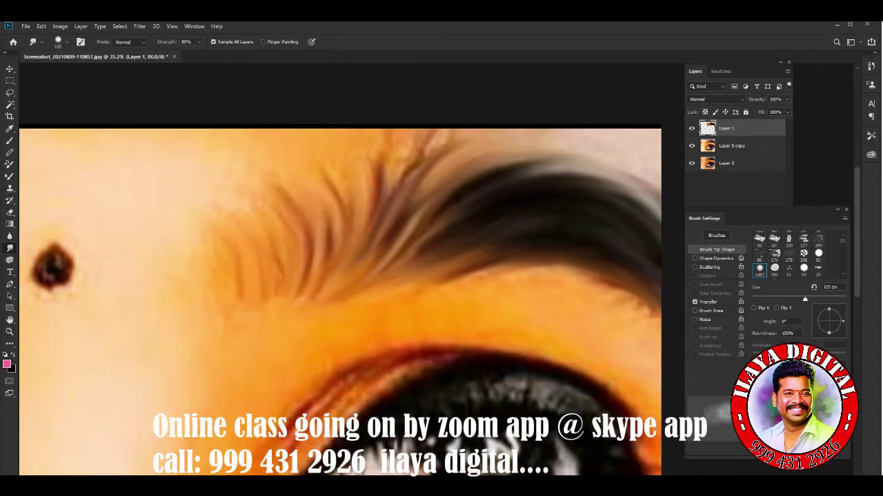
{"action": "left_click_drag", "start_coordinate": [324, 265], "coordinate": [338, 172]}
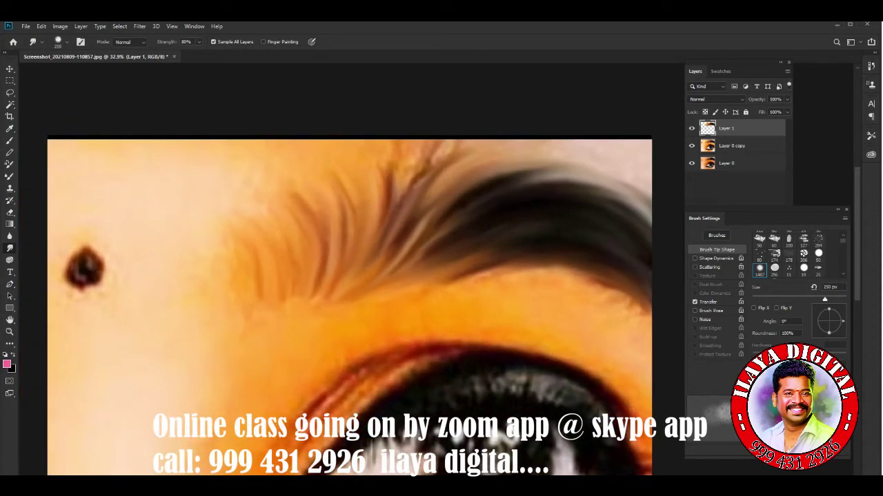
Step: Smooth the mole into a round dot at 200 px and smudge away the dark top strip
{"action": "key", "text": "bracketleft"}
{"action": "mouse_move", "coordinate": [78, 256]}
{"action": "left_mouse_down"}
{"action": "mouse_move", "coordinate": [89, 279]}
{"action": "mouse_move", "coordinate": [76, 253]}
{"action": "left_mouse_up"}
{"action": "key", "text": "bracketright"}
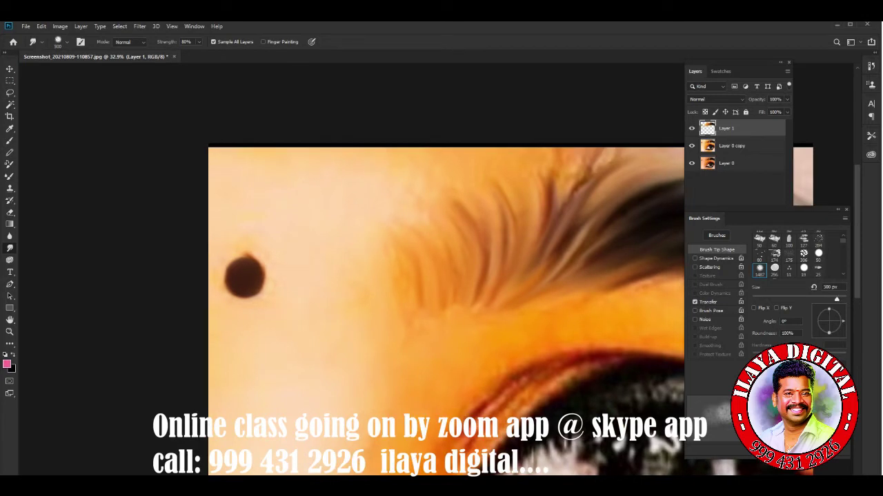
{"action": "left_click_drag", "start_coordinate": [214, 148], "coordinate": [483, 148]}
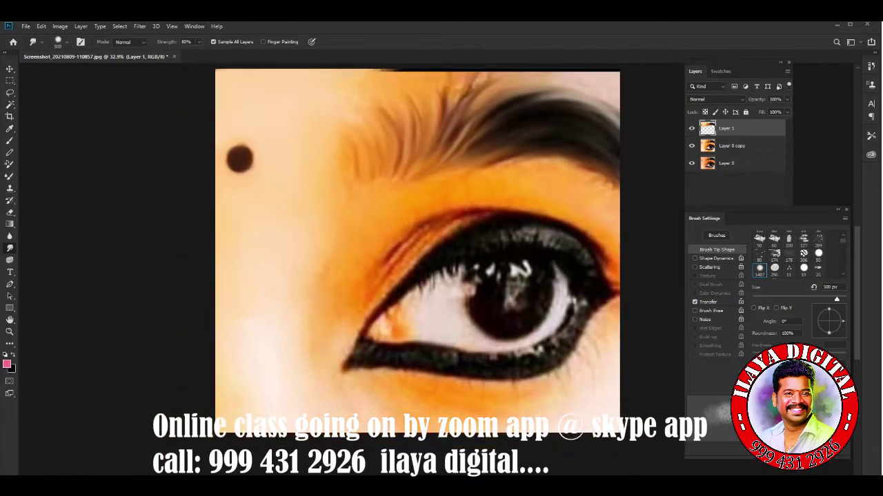
Step: Smudge along the eyelid crease, then smooth the hair along the top edge at 300 px
{"action": "key", "text": "bracketright"}
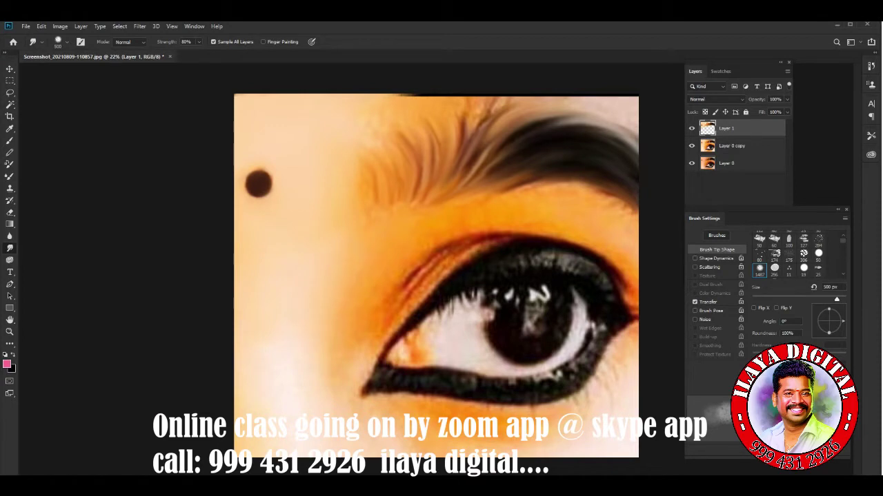
{"action": "key", "text": "bracketright"}
{"action": "left_click_drag", "start_coordinate": [524, 187], "coordinate": [424, 207]}
{"action": "key", "text": "bracketleft"}
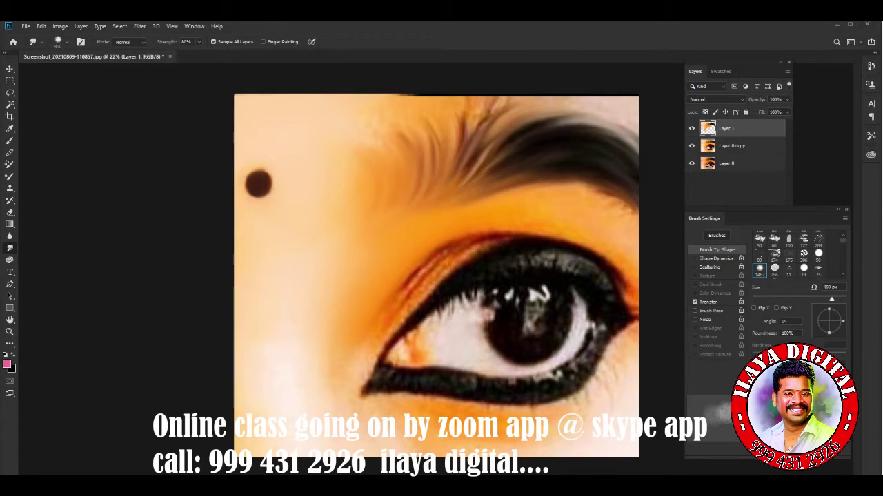
{"action": "mouse_move", "coordinate": [393, 97]}
{"action": "left_mouse_down"}
{"action": "mouse_move", "coordinate": [618, 97]}
{"action": "mouse_move", "coordinate": [544, 96]}
{"action": "left_mouse_up"}
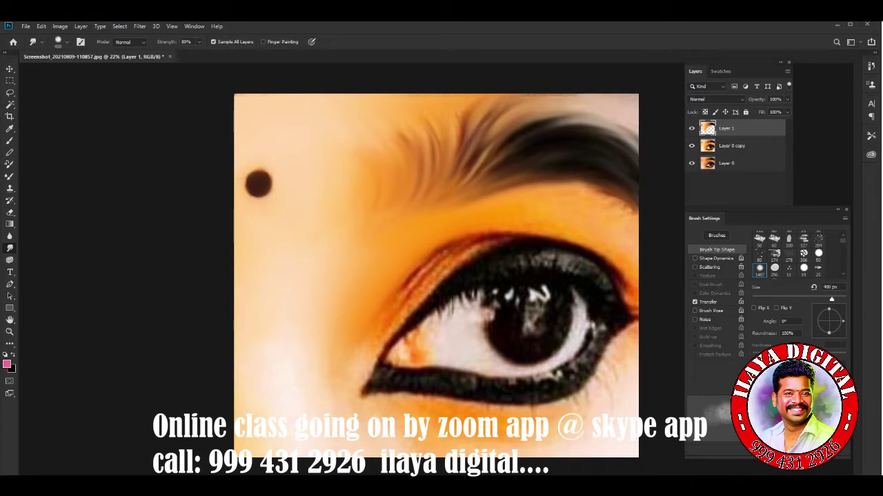
Step: Smooth the skin above the eye with a 300 px brush and show the brush Transfer options
{"action": "key", "text": "bracketleft"}
{"action": "key", "text": "bracketleft"}
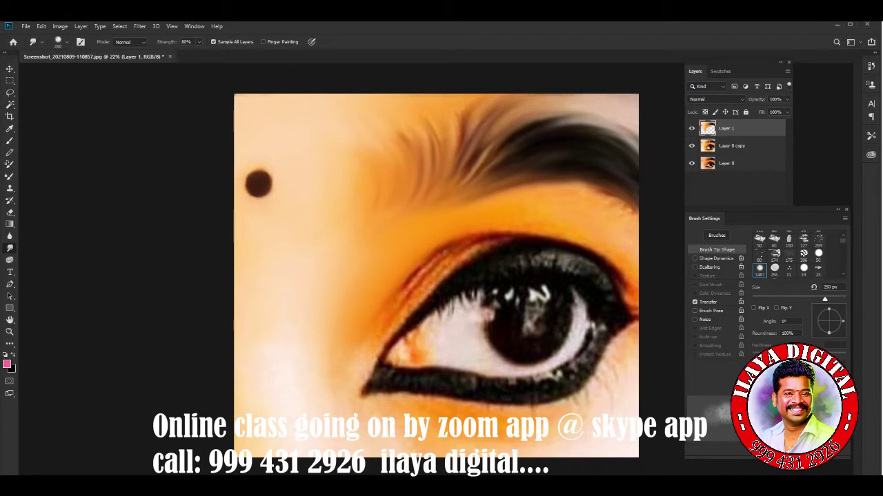
{"action": "key", "text": "bracketright"}
{"action": "mouse_move", "coordinate": [545, 182]}
{"action": "left_mouse_down"}
{"action": "mouse_move", "coordinate": [603, 193]}
{"action": "mouse_move", "coordinate": [624, 221]}
{"action": "mouse_move", "coordinate": [611, 262]}
{"action": "mouse_move", "coordinate": [628, 293]}
{"action": "left_mouse_up"}
{"action": "left_click", "coordinate": [709, 302]}
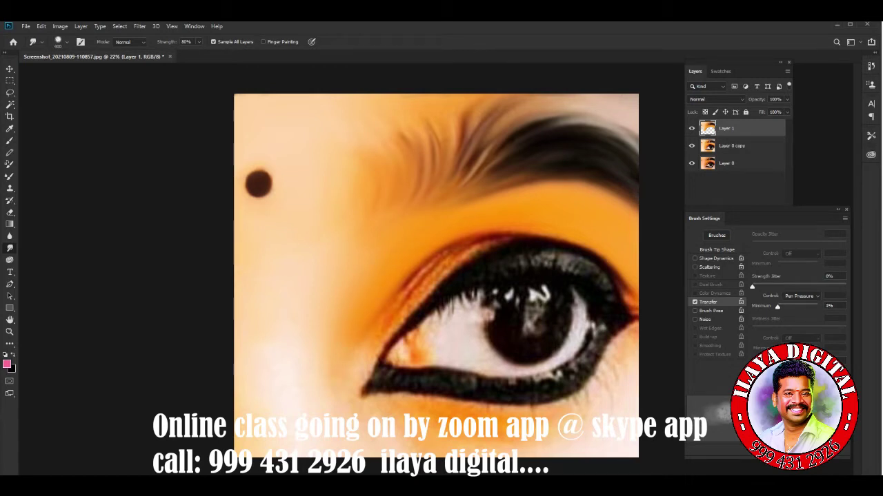
Step: Set the Transfer minimum to 0% and blend the orange skin above the upper lid
{"action": "left_click_drag", "start_coordinate": [777, 307], "coordinate": [791, 307]}
{"action": "left_click_drag", "start_coordinate": [412, 268], "coordinate": [508, 231]}
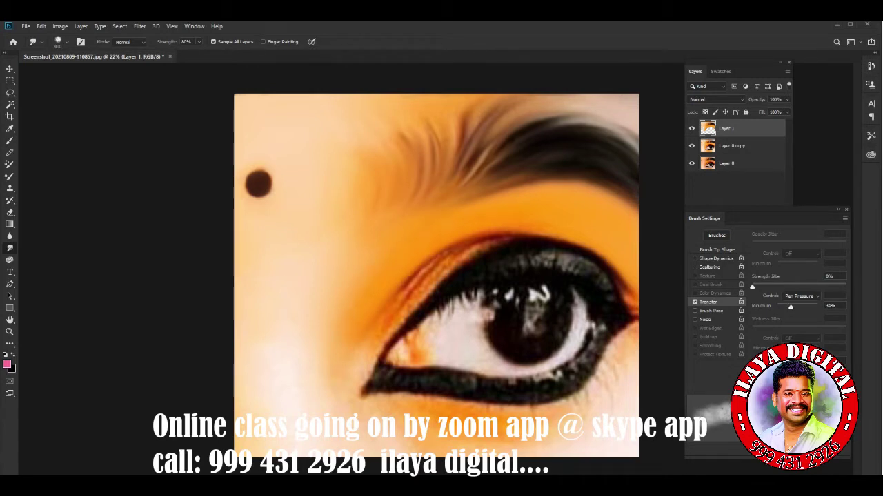
{"action": "left_click_drag", "start_coordinate": [790, 307], "coordinate": [777, 307]}
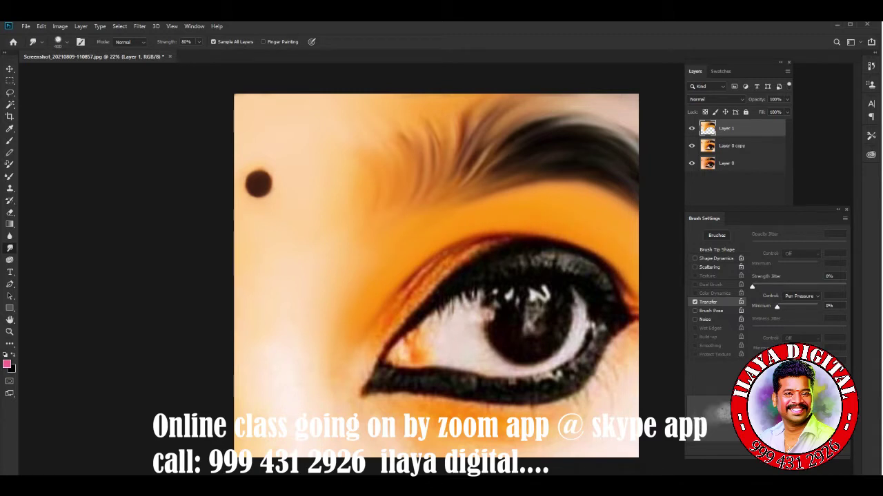
{"action": "left_click_drag", "start_coordinate": [466, 202], "coordinate": [569, 177]}
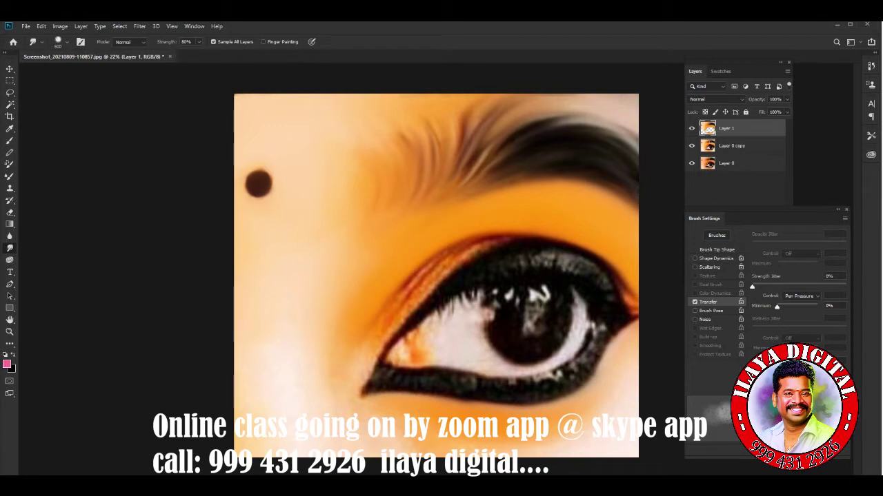
Step: Soften the orange upper lid line and blend the outer corner of the eye
{"action": "mouse_move", "coordinate": [369, 362]}
{"action": "left_mouse_down"}
{"action": "mouse_move", "coordinate": [386, 324]}
{"action": "mouse_move", "coordinate": [448, 259]}
{"action": "mouse_move", "coordinate": [525, 241]}
{"action": "left_mouse_up"}
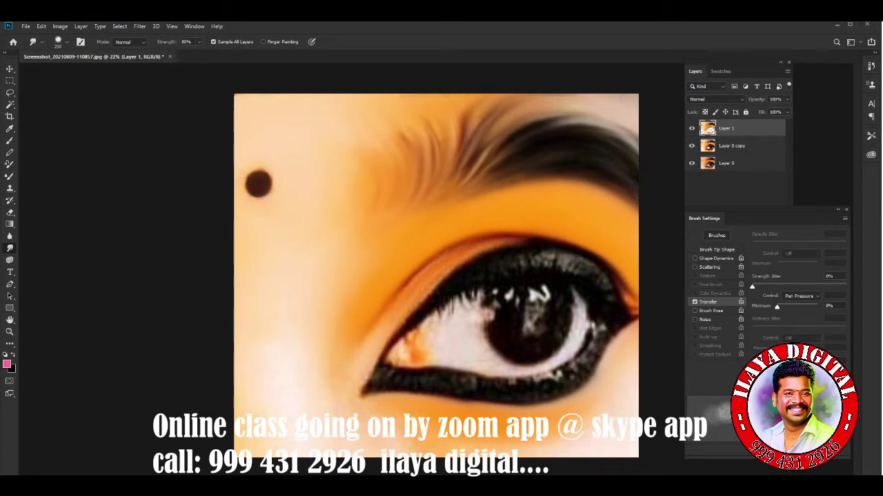
{"action": "mouse_move", "coordinate": [448, 279]}
{"action": "left_mouse_down"}
{"action": "mouse_move", "coordinate": [394, 346]}
{"action": "mouse_move", "coordinate": [383, 349]}
{"action": "mouse_move", "coordinate": [365, 383]}
{"action": "mouse_move", "coordinate": [396, 338]}
{"action": "mouse_move", "coordinate": [376, 362]}
{"action": "left_mouse_up"}
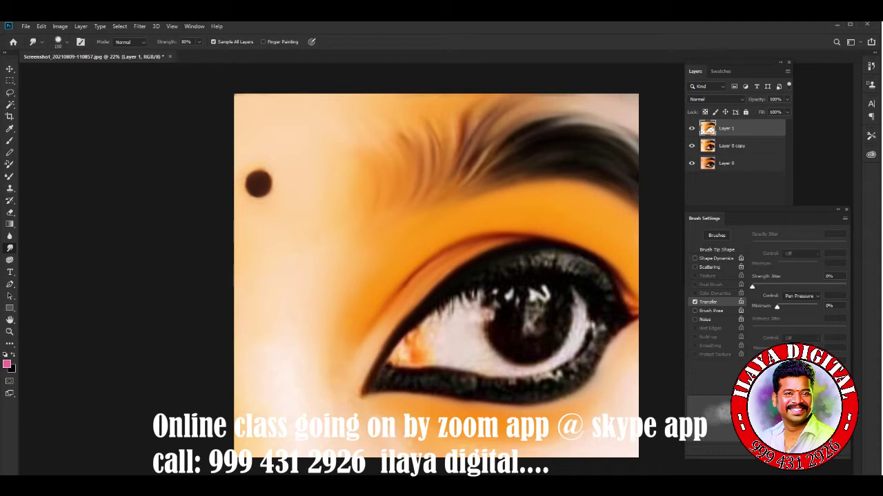
{"action": "left_click_drag", "start_coordinate": [437, 283], "coordinate": [411, 311]}
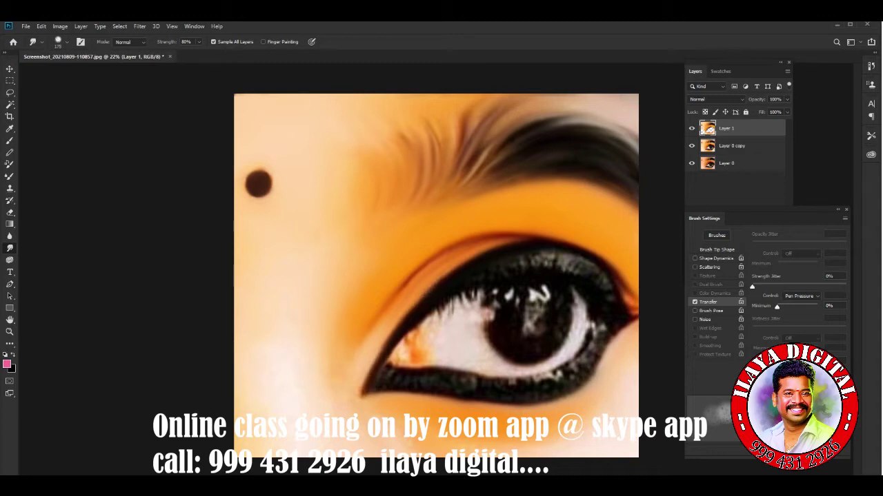
{"action": "left_click_drag", "start_coordinate": [510, 243], "coordinate": [540, 240]}
{"action": "left_click_drag", "start_coordinate": [622, 289], "coordinate": [635, 303]}
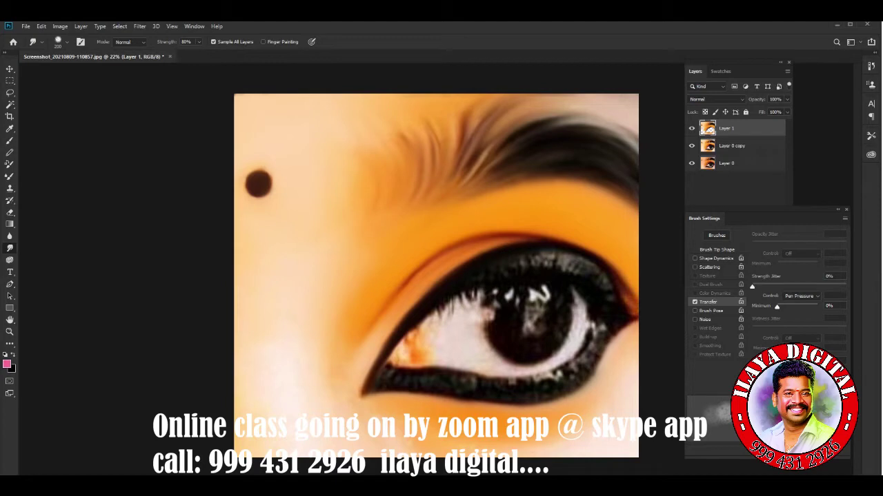
{"action": "key", "text": "p"}
{"action": "scroll", "coordinate": [679, 386], "scroll_direction": "up", "scroll_amount": 5}
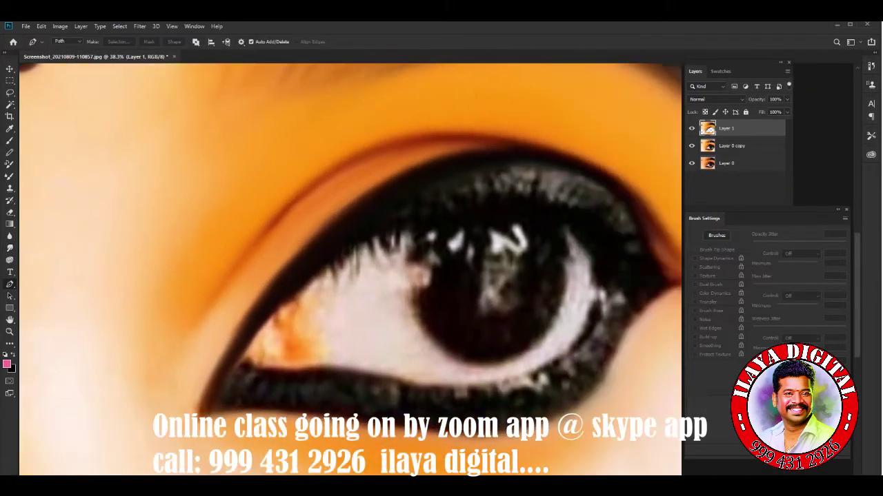
Step: Trace a pen path from the inner corner along the upper lid to the outer corner
{"action": "scroll", "coordinate": [483, 345], "scroll_direction": "down", "scroll_amount": 2}
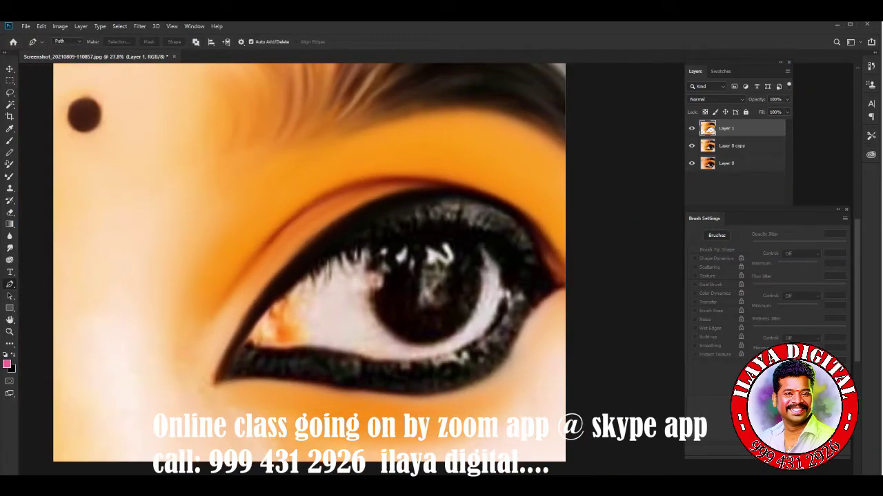
{"action": "left_click", "coordinate": [213, 378]}
{"action": "left_click_drag", "start_coordinate": [449, 188], "coordinate": [605, 198]}
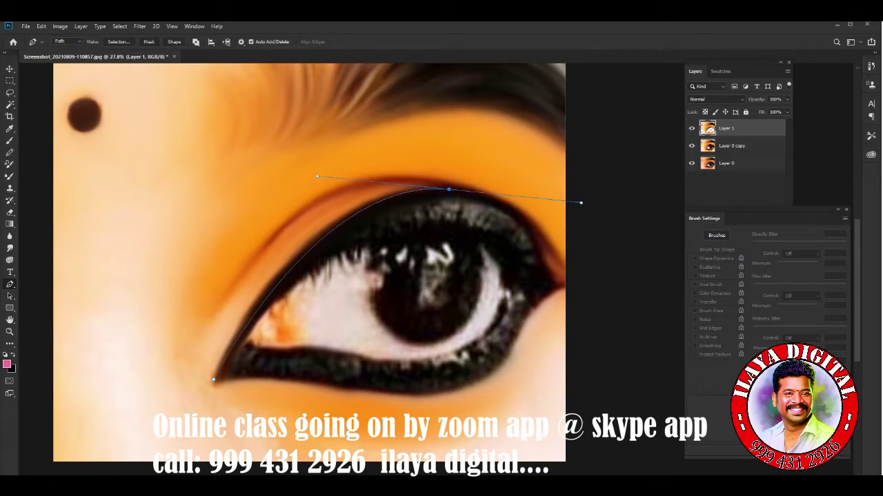
{"action": "left_click", "coordinate": [449, 188], "text": "alt"}
{"action": "left_click_drag", "start_coordinate": [543, 256], "coordinate": [567, 327]}
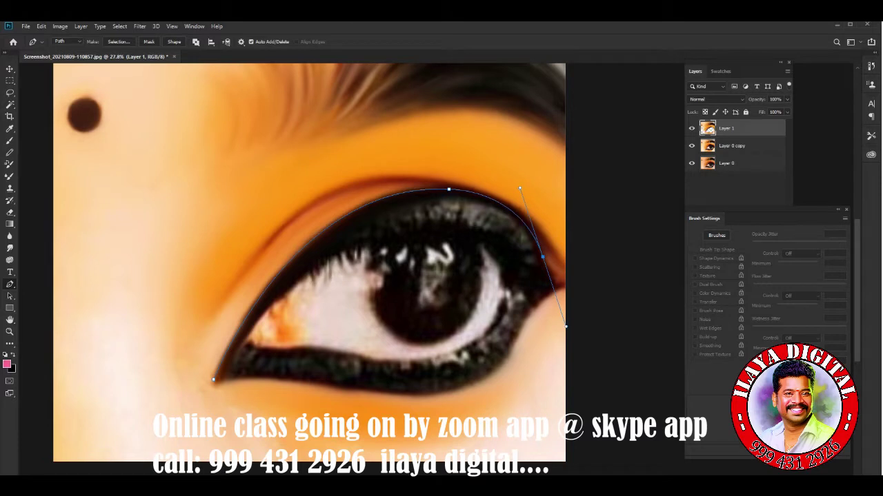
{"action": "left_click", "coordinate": [542, 256], "text": "alt"}
Step: Extend the path around the outer corner tip and along the lower lid, redoing one anchor
{"action": "mouse_move", "coordinate": [554, 283]}
{"action": "left_mouse_down"}
{"action": "mouse_move", "coordinate": [569, 291]}
{"action": "mouse_move", "coordinate": [488, 407]}
{"action": "left_mouse_up"}
{"action": "left_click_drag", "start_coordinate": [360, 390], "coordinate": [238, 364]}
{"action": "key", "text": "ctrl+z"}
{"action": "left_click_drag", "start_coordinate": [376, 391], "coordinate": [472, 412]}
Step: Turn the eye path into a 4 px feathered selection and invert it, with Smudge active
{"action": "key", "text": "Escape"}
{"action": "key", "text": "shift+F6"}
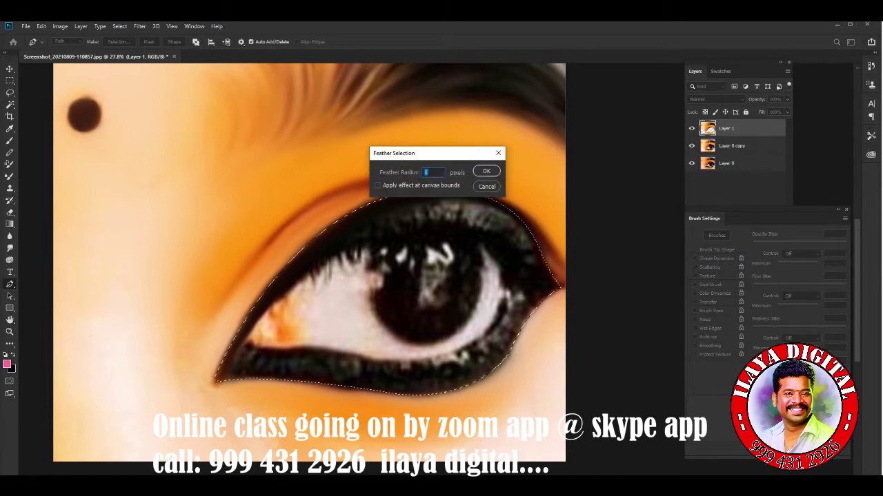
{"action": "type", "text": "4"}
{"action": "key", "text": "Return"}
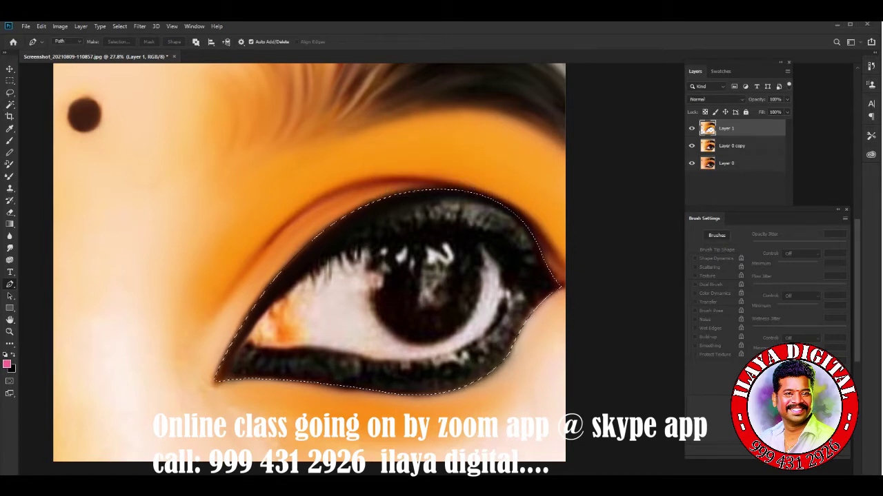
{"action": "left_click", "coordinate": [9, 248]}
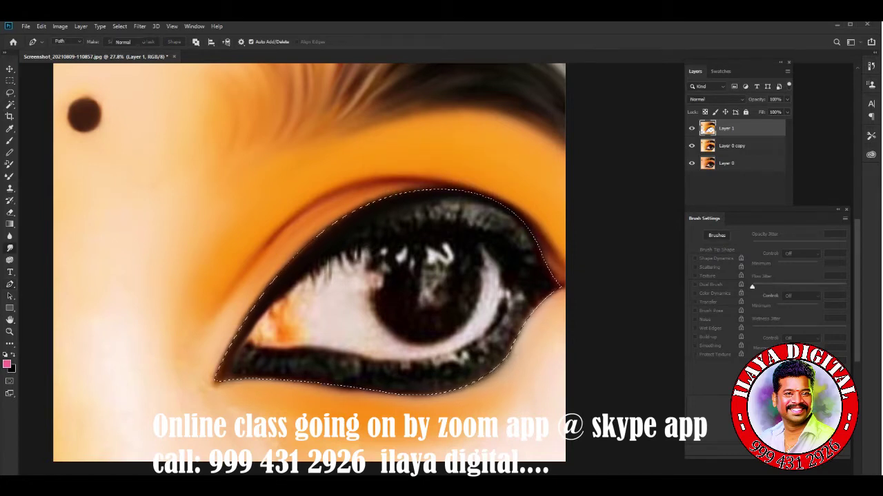
{"action": "key", "text": "ctrl+shift+i"}
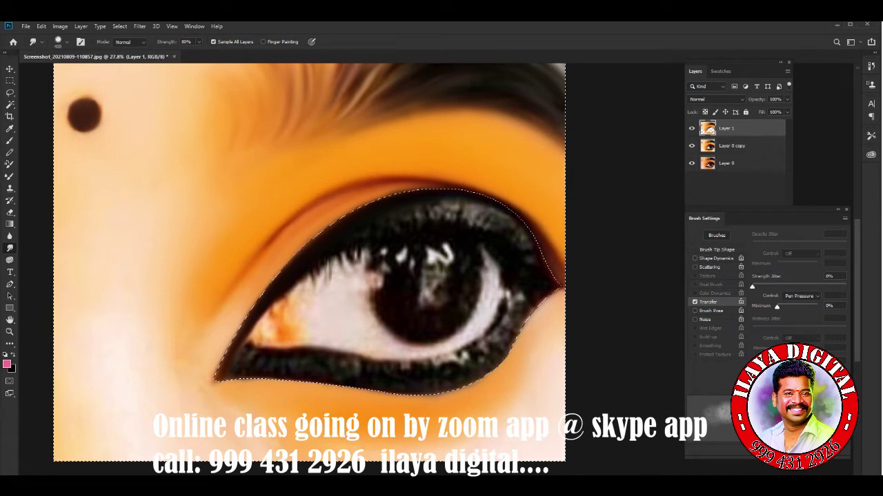
Step: Invert the selection back to the eye and smooth the eyeliner from inner to outer corner at 500 px
{"action": "key", "text": "bracketright"}
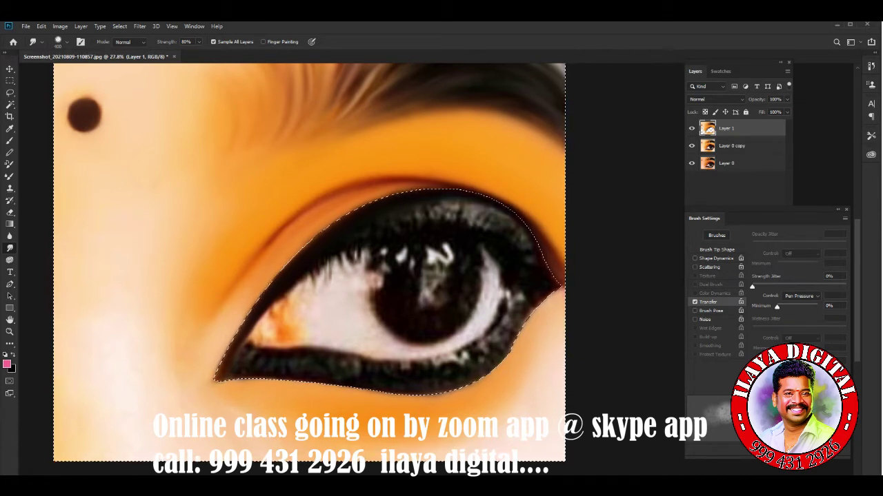
{"action": "key", "text": "ctrl+shift+i"}
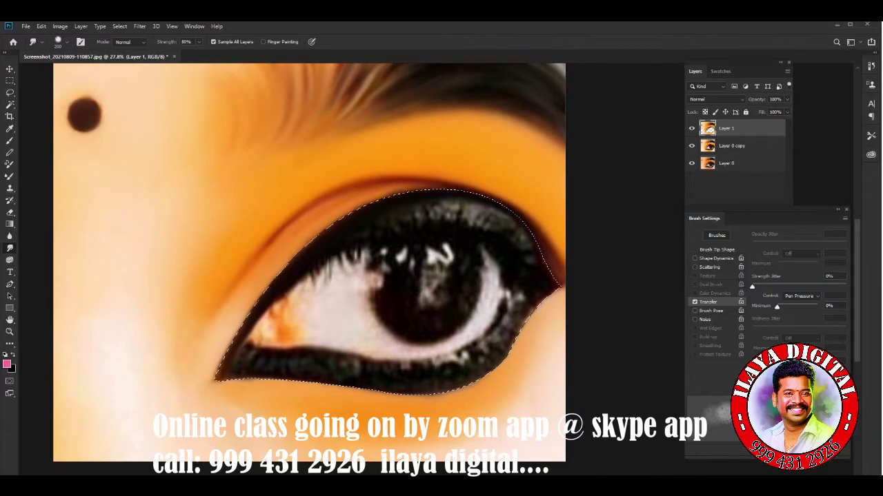
{"action": "mouse_move", "coordinate": [276, 301]}
{"action": "left_mouse_down"}
{"action": "mouse_move", "coordinate": [246, 342]}
{"action": "mouse_move", "coordinate": [276, 305]}
{"action": "left_mouse_up"}
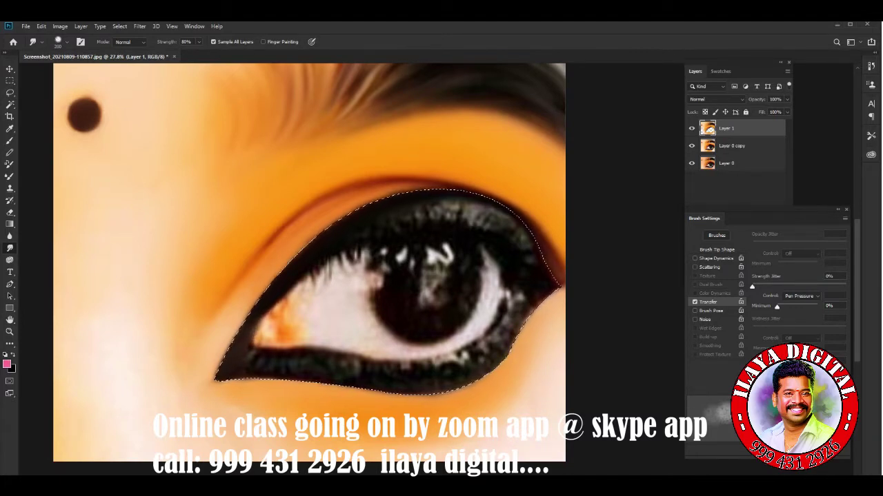
{"action": "left_click_drag", "start_coordinate": [254, 361], "coordinate": [459, 363]}
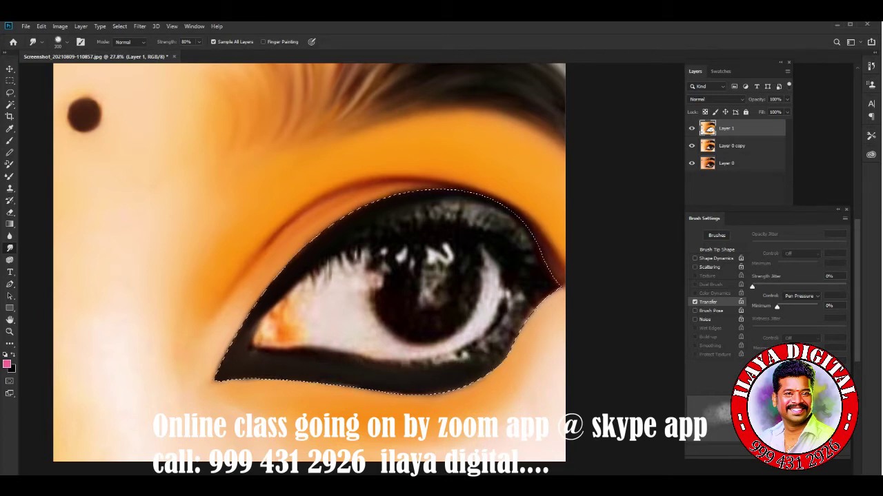
{"action": "left_click_drag", "start_coordinate": [472, 356], "coordinate": [508, 338]}
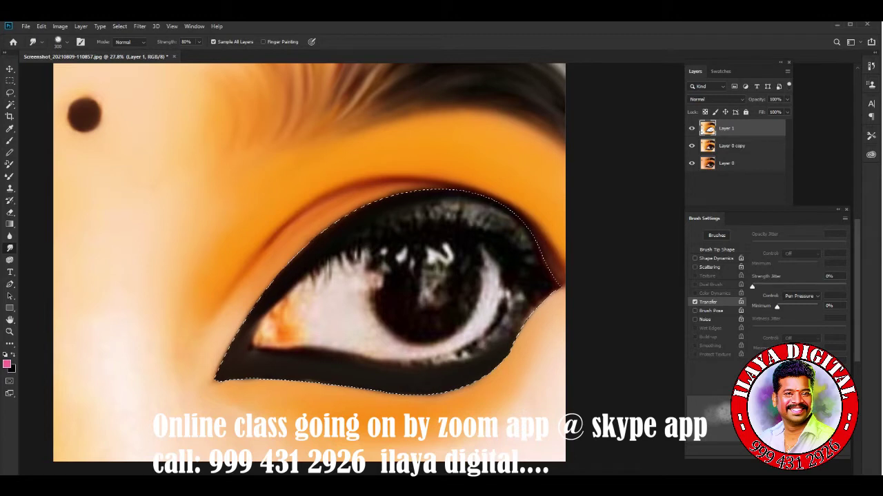
{"action": "left_click_drag", "start_coordinate": [528, 306], "coordinate": [511, 298]}
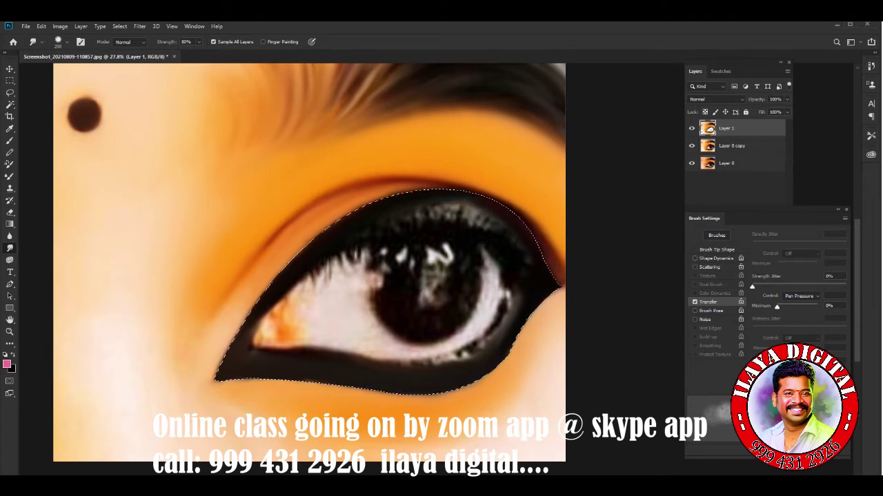
Step: Re-feather the selection to 5 px and smooth the eyeliner near the inner corner
{"action": "key", "text": "ctrl+d"}
{"action": "scroll", "coordinate": [386, 276], "scroll_direction": "down", "scroll_amount": 5}
{"action": "scroll", "coordinate": [387, 276], "scroll_direction": "up", "scroll_amount": 8}
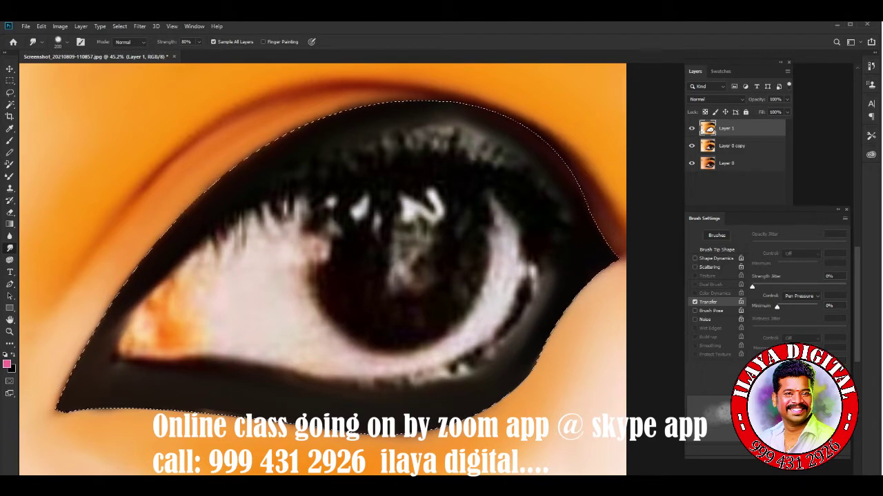
{"action": "key", "text": "shift+F6"}
{"action": "type", "text": "5"}
{"action": "key", "text": "Return"}
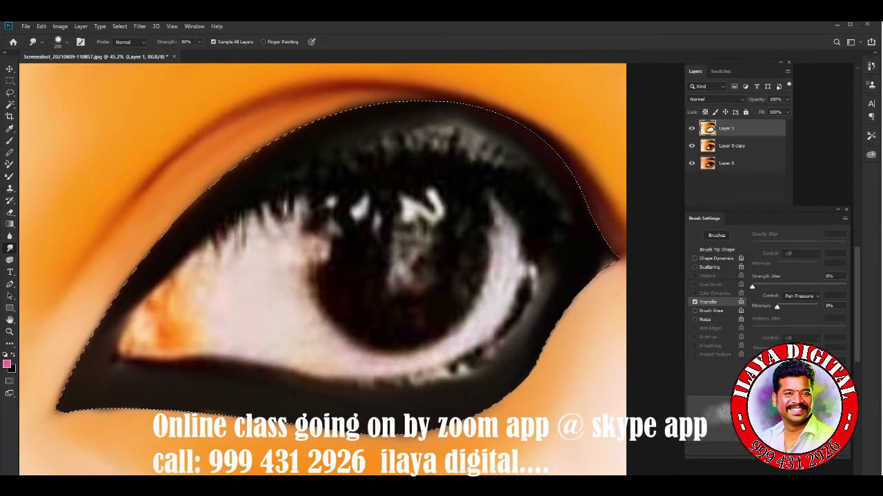
{"action": "left_click_drag", "start_coordinate": [123, 327], "coordinate": [141, 291]}
Step: Invert the selection, reapply the feather, and then clear the selection
{"action": "key", "text": "ctrl+shift+i"}
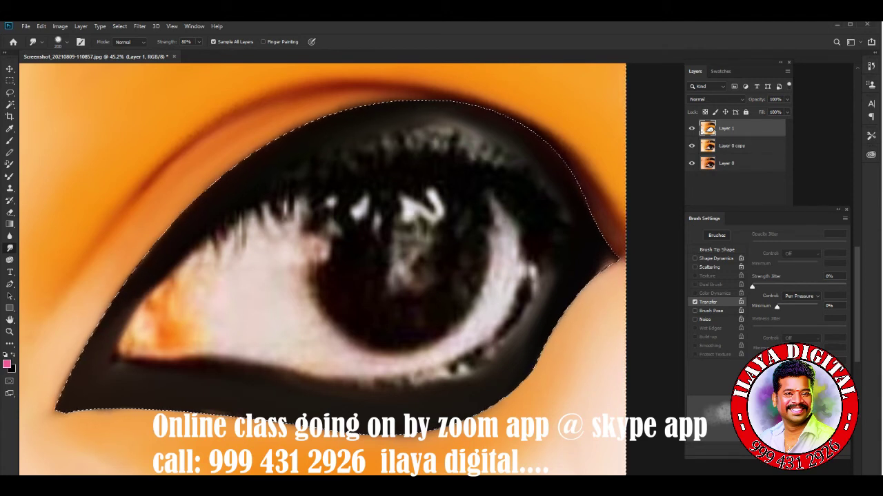
{"action": "key", "text": "shift+F6"}
{"action": "key", "text": "Return"}
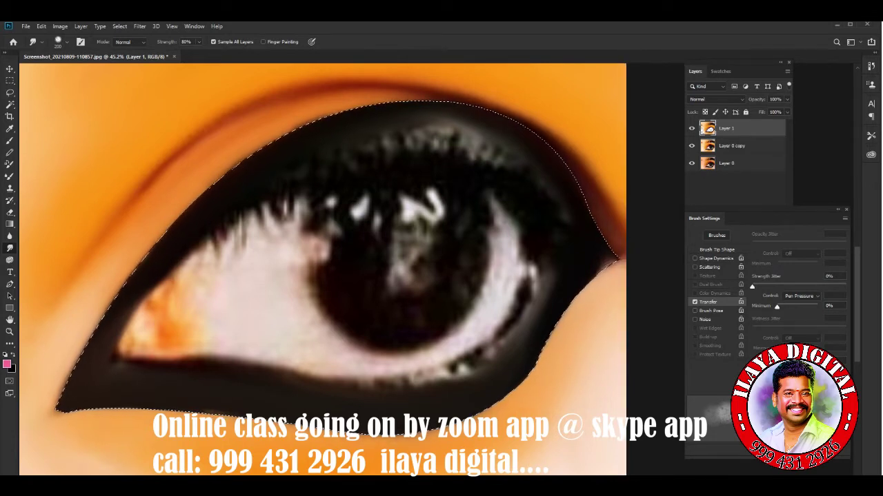
{"action": "key", "text": "ctrl+d"}
Step: Start a pen path along the inner lower lid, undoing one misplaced anchor
{"action": "key", "text": "p"}
{"action": "scroll", "coordinate": [323, 269], "scroll_direction": "down", "scroll_amount": 2}
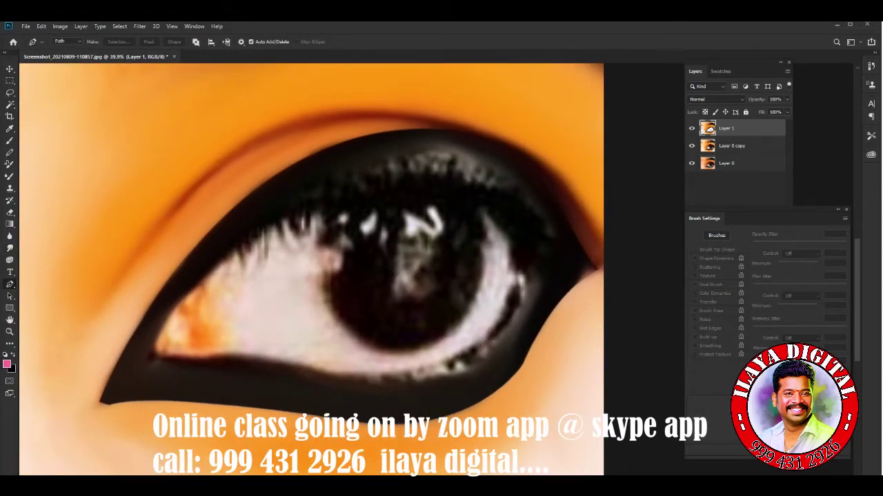
{"action": "mouse_move", "coordinate": [193, 360]}
{"action": "left_mouse_down"}
{"action": "mouse_move", "coordinate": [242, 354]}
{"action": "mouse_move", "coordinate": [193, 363]}
{"action": "left_mouse_up"}
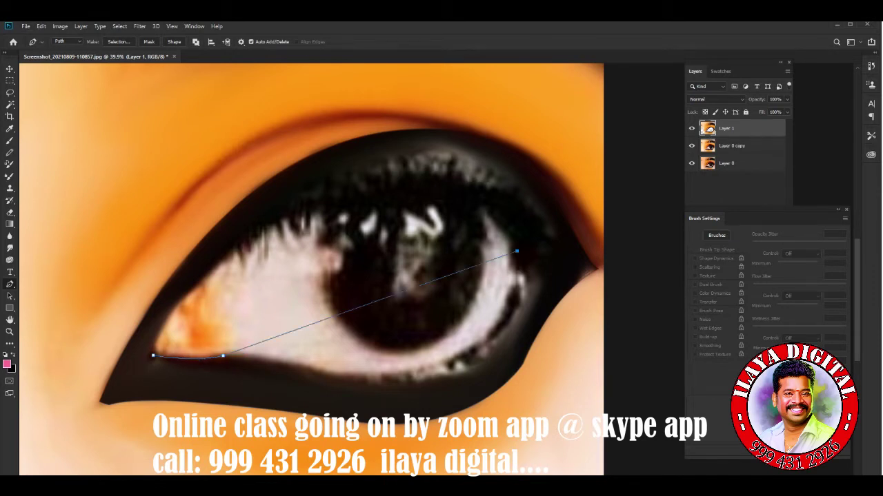
{"action": "mouse_move", "coordinate": [511, 251]}
{"action": "left_mouse_down"}
{"action": "mouse_move", "coordinate": [524, 80]}
{"action": "mouse_move", "coordinate": [507, 87]}
{"action": "left_mouse_up"}
{"action": "scroll", "coordinate": [523, 104], "scroll_direction": "up", "scroll_amount": 1}
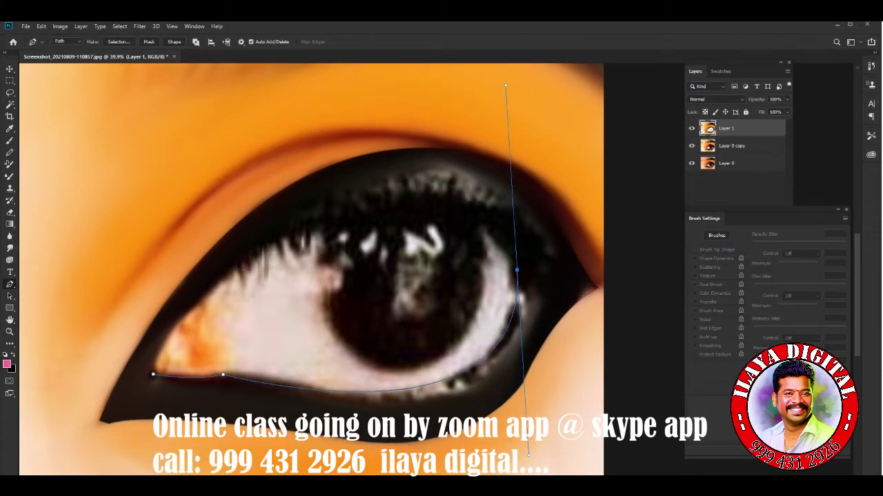
{"action": "key", "text": "ctrl+z"}
{"action": "left_click_drag", "start_coordinate": [248, 377], "coordinate": [260, 379]}
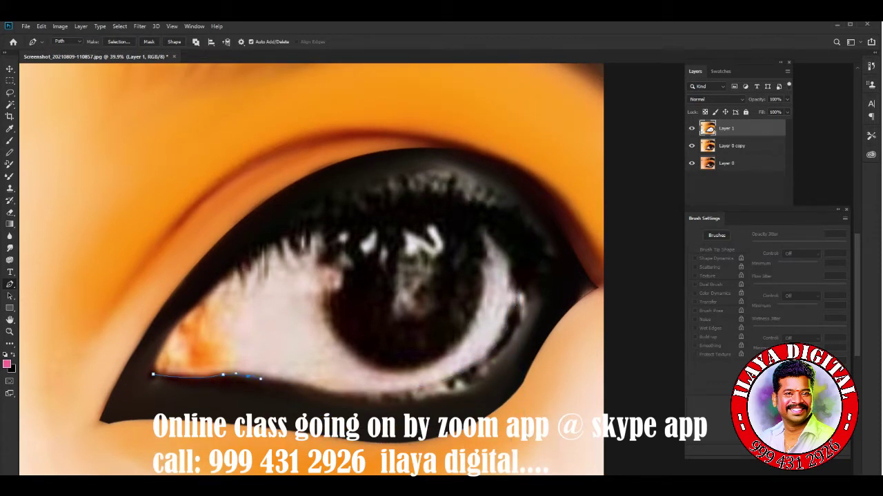
Step: Continue the path through a sharp outer corner, along the upper white, closing at the inner corner
{"action": "scroll", "coordinate": [249, 376], "scroll_direction": "down", "scroll_amount": 2}
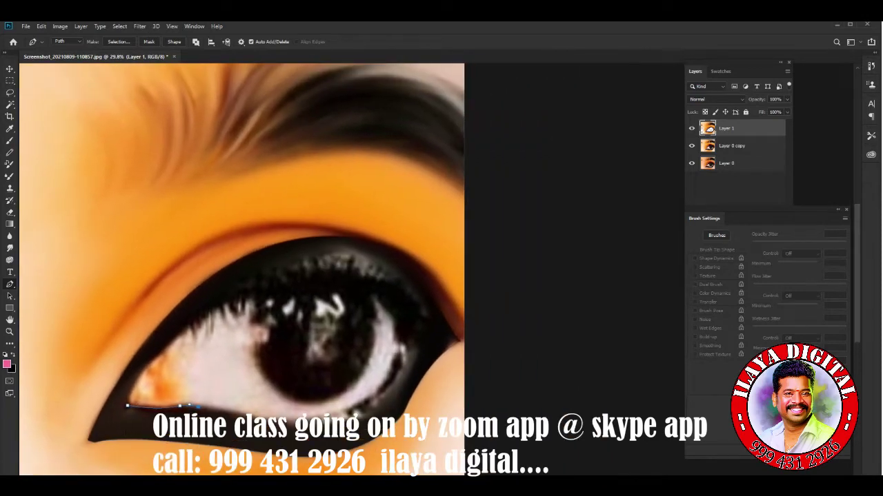
{"action": "left_click_drag", "start_coordinate": [398, 344], "coordinate": [403, 227]}
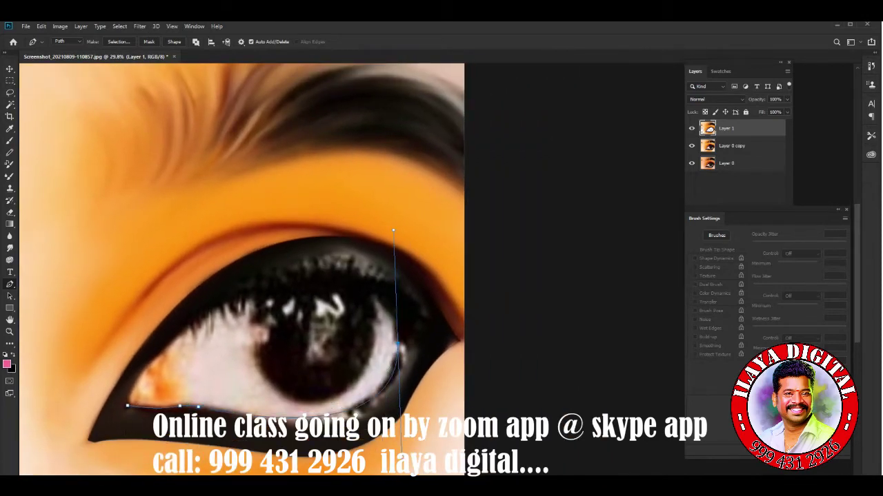
{"action": "left_click", "coordinate": [397, 344], "text": "alt"}
{"action": "left_click_drag", "start_coordinate": [397, 345], "coordinate": [398, 335]}
{"action": "left_click_drag", "start_coordinate": [248, 297], "coordinate": [390, 251]}
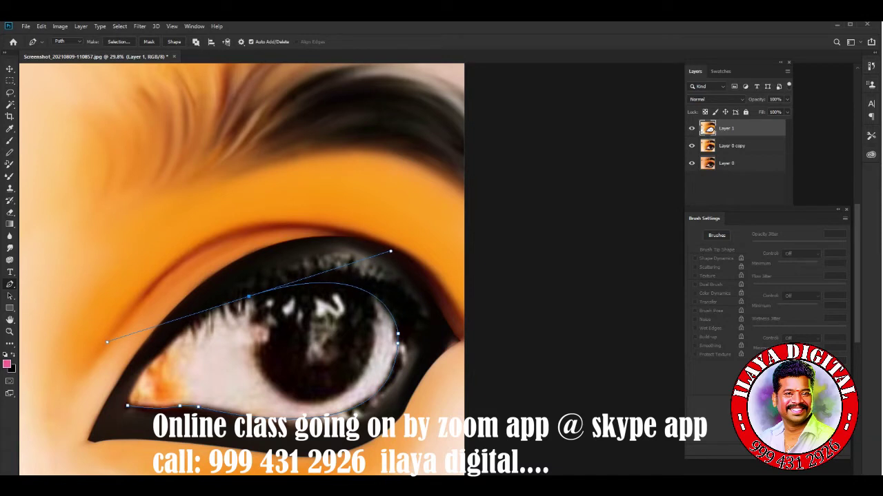
{"action": "left_click", "coordinate": [248, 296], "text": "alt"}
{"action": "mouse_move", "coordinate": [129, 395]}
{"action": "left_mouse_down"}
{"action": "mouse_move", "coordinate": [83, 469]}
{"action": "mouse_move", "coordinate": [95, 459]}
{"action": "left_mouse_up"}
Step: Turn the eye-white path into a feathered selection
{"action": "key", "text": "ctrl+Return"}
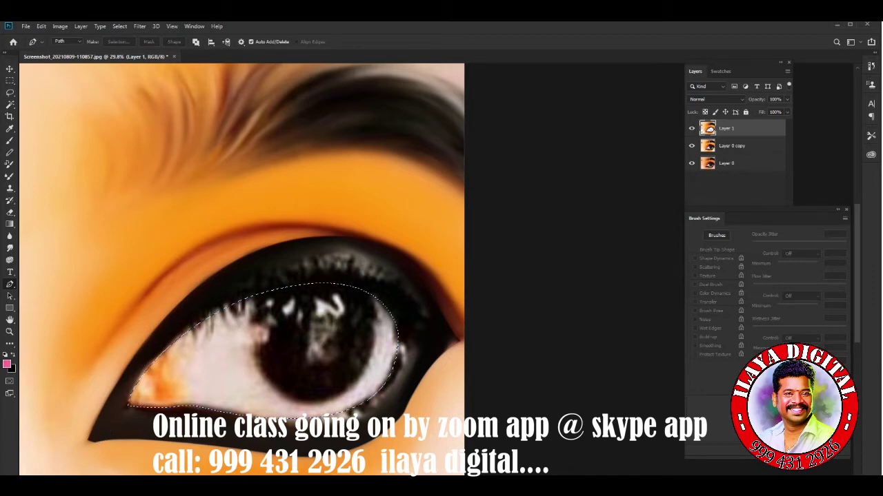
{"action": "key", "text": "shift+F6"}
{"action": "key", "text": "Return"}
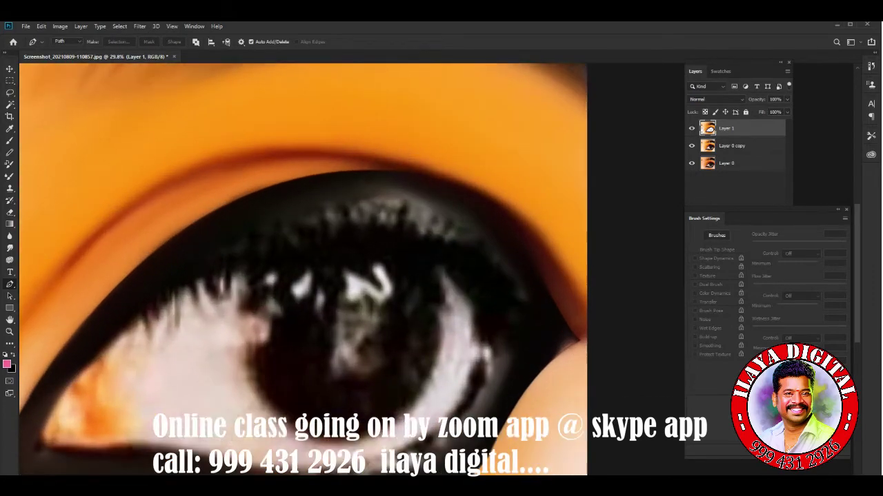
Step: Smudge the eye white and the dark areas under the lower lid and past the outer corner
{"action": "scroll", "coordinate": [76, 448], "scroll_direction": "up", "scroll_amount": 2}
{"action": "left_click", "coordinate": [9, 248]}
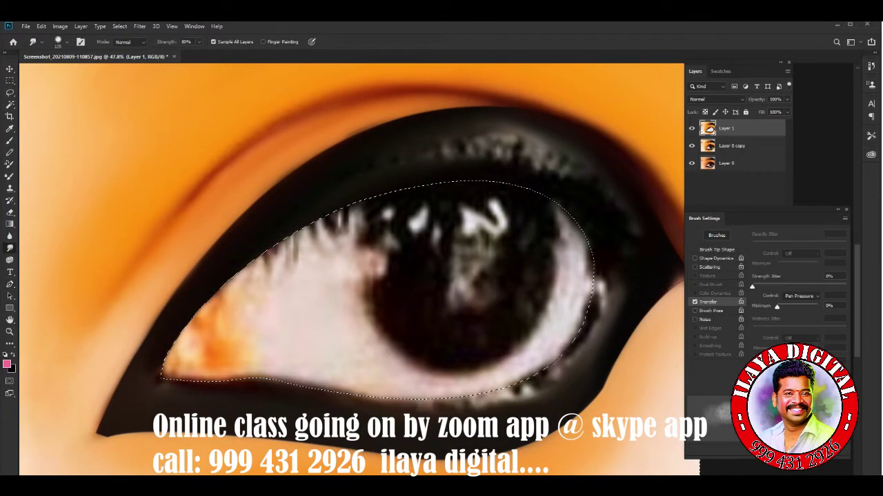
{"action": "left_click_drag", "start_coordinate": [149, 363], "coordinate": [145, 393]}
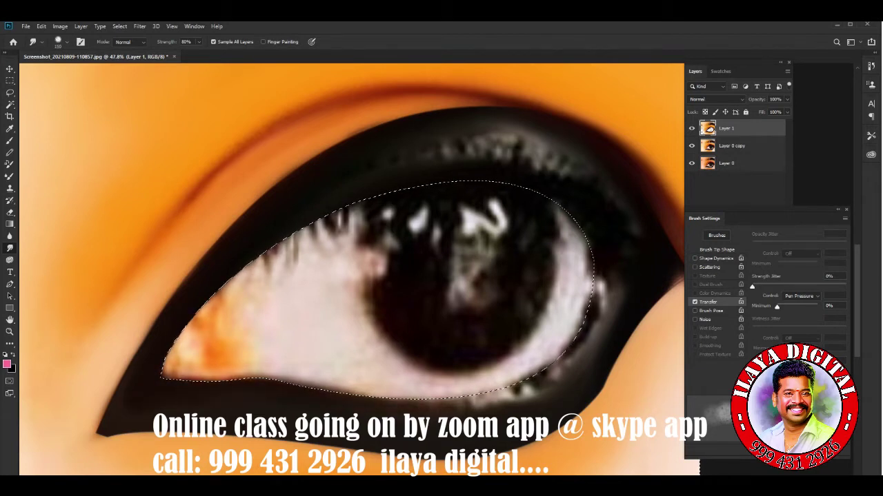
{"action": "left_click_drag", "start_coordinate": [545, 387], "coordinate": [475, 400]}
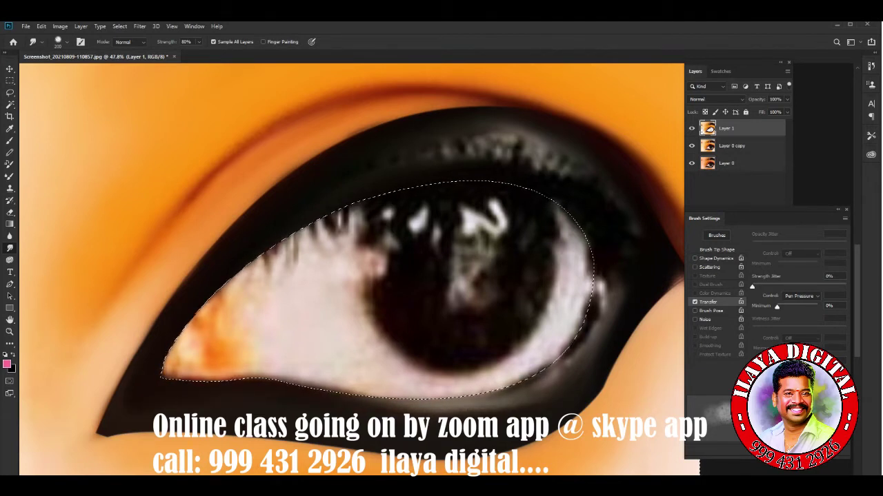
{"action": "left_click_drag", "start_coordinate": [551, 386], "coordinate": [582, 357]}
{"action": "left_click_drag", "start_coordinate": [607, 276], "coordinate": [611, 334]}
{"action": "mouse_move", "coordinate": [611, 296]}
{"action": "left_mouse_down"}
{"action": "mouse_move", "coordinate": [586, 362]}
{"action": "mouse_move", "coordinate": [555, 386]}
{"action": "mouse_move", "coordinate": [466, 407]}
{"action": "left_mouse_up"}
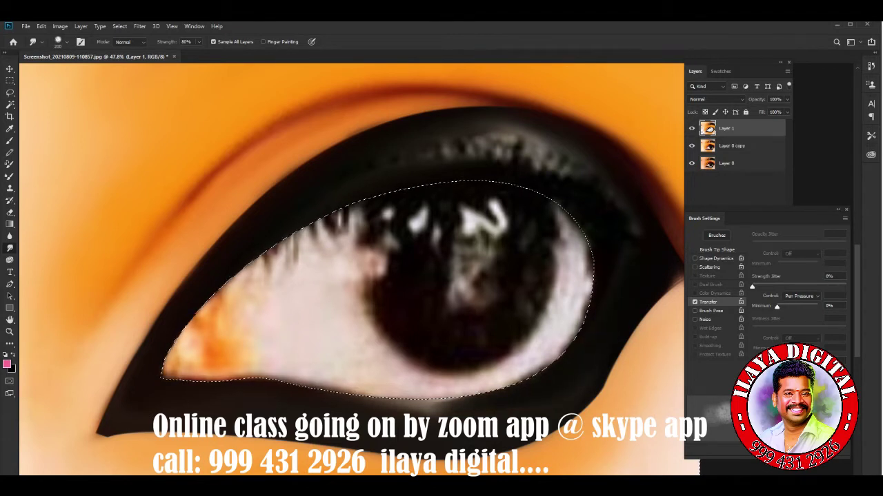
{"action": "left_click_drag", "start_coordinate": [545, 408], "coordinate": [466, 402]}
{"action": "left_click_drag", "start_coordinate": [376, 401], "coordinate": [342, 402]}
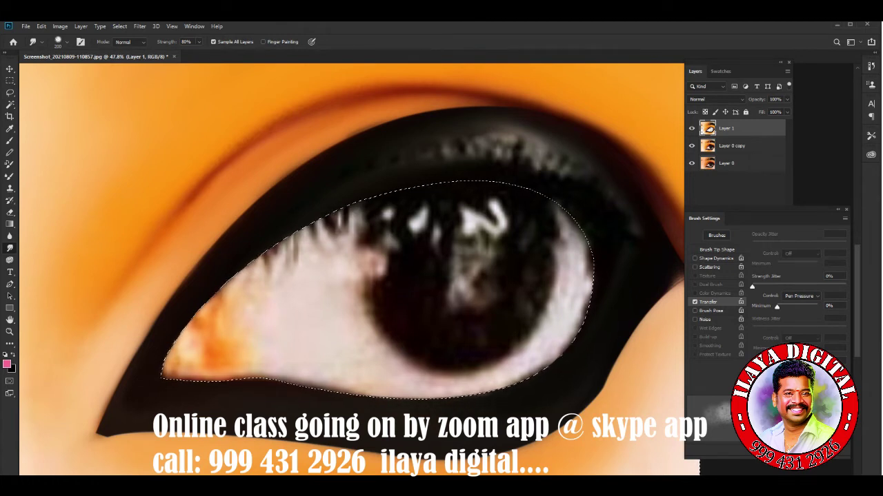
Step: Smooth the upper-lid lash band and the white around the iris, removing lash streaks
{"action": "mouse_move", "coordinate": [580, 162]}
{"action": "left_mouse_down"}
{"action": "mouse_move", "coordinate": [496, 138]}
{"action": "mouse_move", "coordinate": [455, 144]}
{"action": "left_mouse_up"}
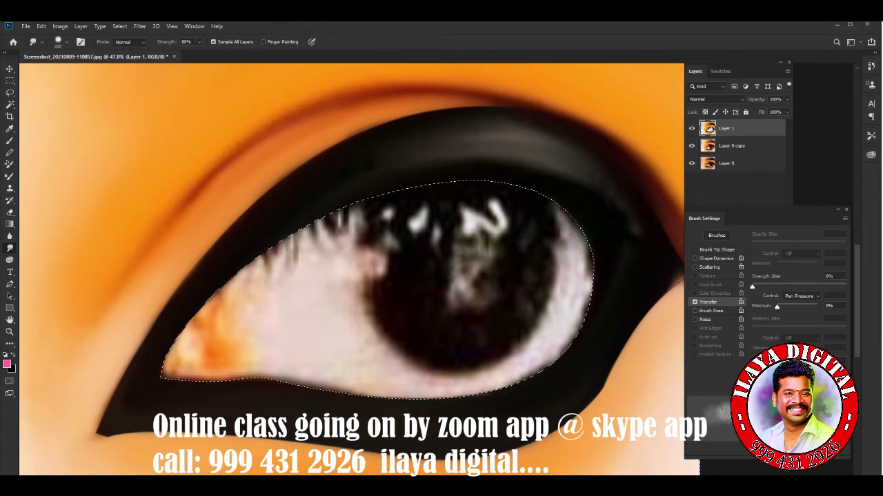
{"action": "mouse_move", "coordinate": [600, 196]}
{"action": "left_mouse_down"}
{"action": "mouse_move", "coordinate": [510, 138]}
{"action": "mouse_move", "coordinate": [327, 178]}
{"action": "left_mouse_up"}
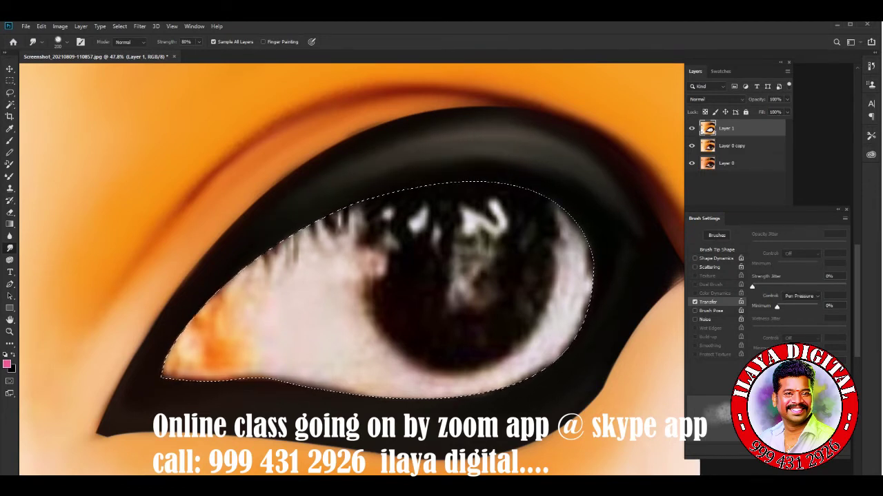
{"action": "mouse_move", "coordinate": [379, 391]}
{"action": "left_mouse_down"}
{"action": "mouse_move", "coordinate": [448, 396]}
{"action": "mouse_move", "coordinate": [527, 366]}
{"action": "left_mouse_up"}
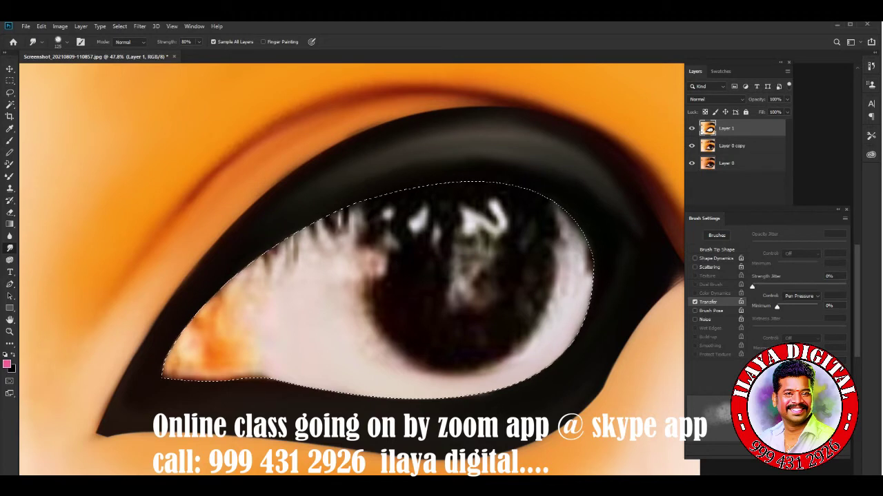
{"action": "left_click_drag", "start_coordinate": [567, 249], "coordinate": [565, 220]}
{"action": "mouse_move", "coordinate": [550, 316]}
{"action": "left_mouse_down"}
{"action": "mouse_move", "coordinate": [565, 273]}
{"action": "mouse_move", "coordinate": [566, 219]}
{"action": "left_mouse_up"}
{"action": "left_click_drag", "start_coordinate": [517, 369], "coordinate": [466, 371]}
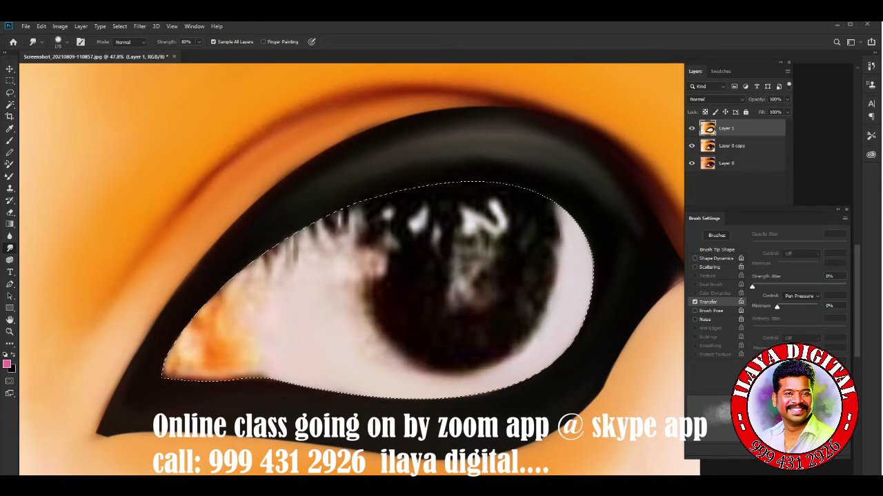
{"action": "mouse_move", "coordinate": [367, 343]}
{"action": "left_mouse_down"}
{"action": "mouse_move", "coordinate": [345, 293]}
{"action": "mouse_move", "coordinate": [358, 329]}
{"action": "mouse_move", "coordinate": [414, 372]}
{"action": "mouse_move", "coordinate": [455, 380]}
{"action": "left_mouse_up"}
{"action": "mouse_move", "coordinate": [248, 298]}
{"action": "left_mouse_down"}
{"action": "mouse_move", "coordinate": [286, 263]}
{"action": "mouse_move", "coordinate": [359, 224]}
{"action": "left_mouse_up"}
Step: Lighten and shrink the orange inner-corner patch so the white reaches the lid
{"action": "left_click_drag", "start_coordinate": [241, 311], "coordinate": [231, 290]}
{"action": "mouse_move", "coordinate": [207, 348]}
{"action": "left_mouse_down"}
{"action": "mouse_move", "coordinate": [183, 369]}
{"action": "mouse_move", "coordinate": [234, 289]}
{"action": "left_mouse_up"}
{"action": "left_click_drag", "start_coordinate": [228, 328], "coordinate": [224, 290]}
{"action": "left_click_drag", "start_coordinate": [207, 344], "coordinate": [193, 359]}
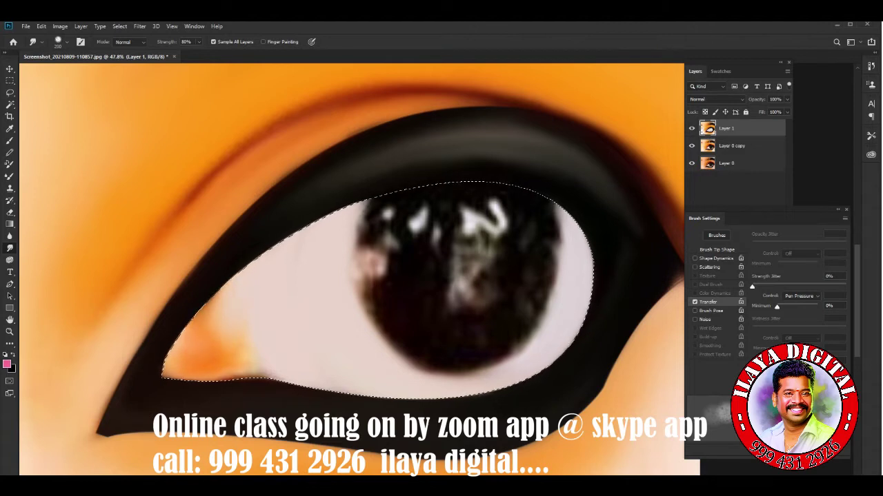
{"action": "mouse_move", "coordinate": [231, 303]}
{"action": "left_mouse_down"}
{"action": "mouse_move", "coordinate": [214, 338]}
{"action": "mouse_move", "coordinate": [228, 362]}
{"action": "mouse_move", "coordinate": [273, 374]}
{"action": "left_mouse_up"}
{"action": "mouse_move", "coordinate": [203, 314]}
{"action": "left_mouse_down"}
{"action": "mouse_move", "coordinate": [221, 365]}
{"action": "mouse_move", "coordinate": [238, 369]}
{"action": "left_mouse_up"}
{"action": "left_click_drag", "start_coordinate": [180, 359], "coordinate": [183, 355]}
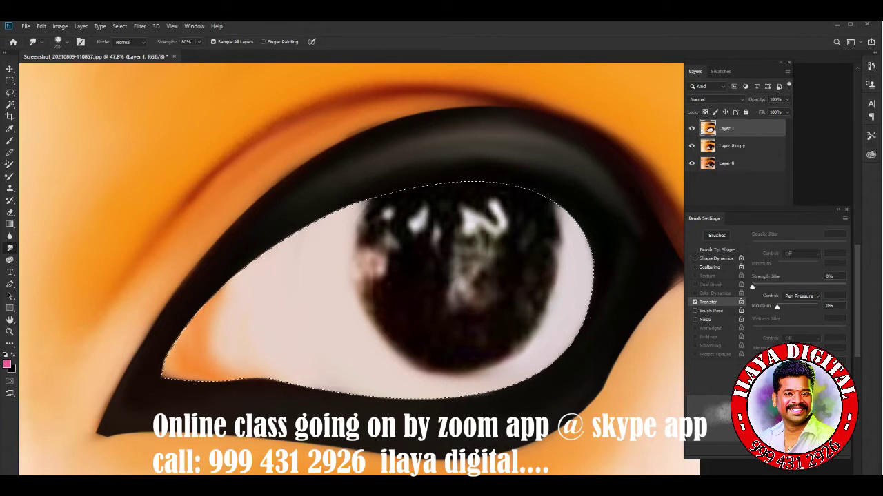
{"action": "left_click_drag", "start_coordinate": [206, 290], "coordinate": [217, 334]}
{"action": "left_click_drag", "start_coordinate": [200, 371], "coordinate": [272, 376]}
{"action": "mouse_move", "coordinate": [204, 344]}
{"action": "left_mouse_down"}
{"action": "mouse_move", "coordinate": [213, 364]}
{"action": "mouse_move", "coordinate": [247, 372]}
{"action": "left_mouse_up"}
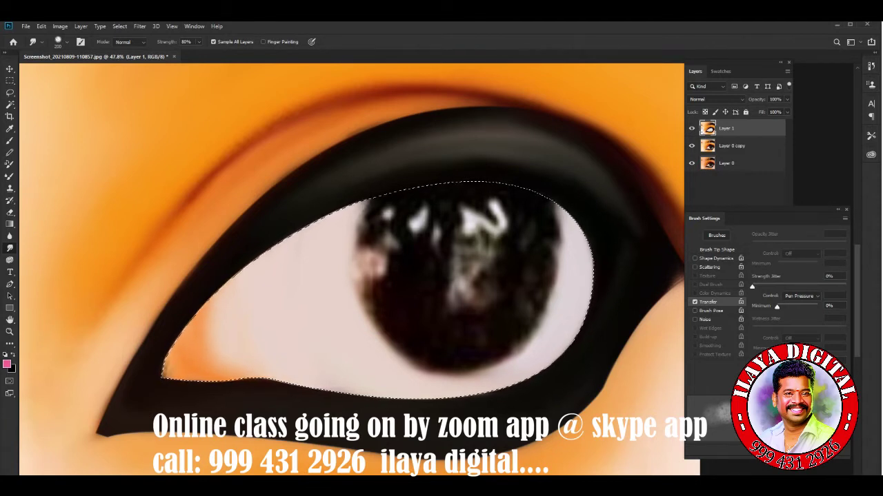
Step: Clear the eye-white selection and review the result
{"action": "key", "text": "ctrl+d"}
{"action": "scroll", "coordinate": [442, 290], "scroll_direction": "down", "scroll_amount": 5}
{"action": "scroll", "coordinate": [442, 290], "scroll_direction": "up", "scroll_amount": 5}
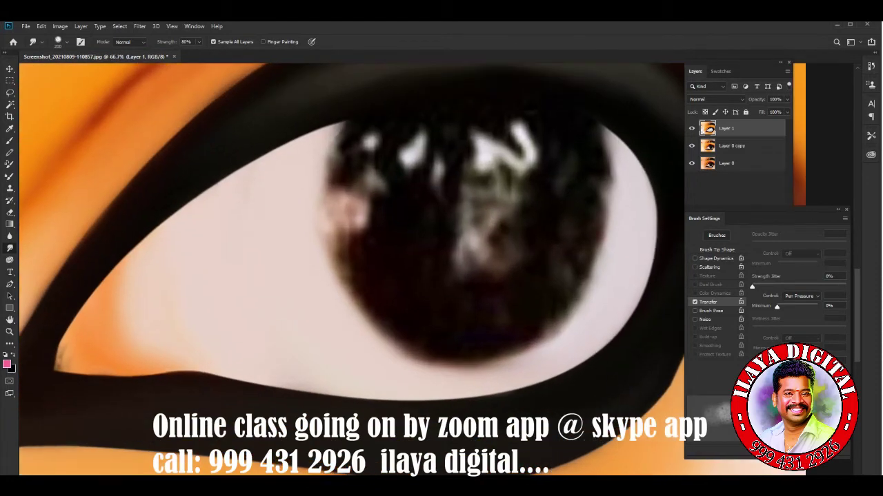
{"action": "scroll", "coordinate": [441, 290], "scroll_direction": "up", "scroll_amount": 1}
{"action": "scroll", "coordinate": [341, 295], "scroll_direction": "down", "scroll_amount": 1}
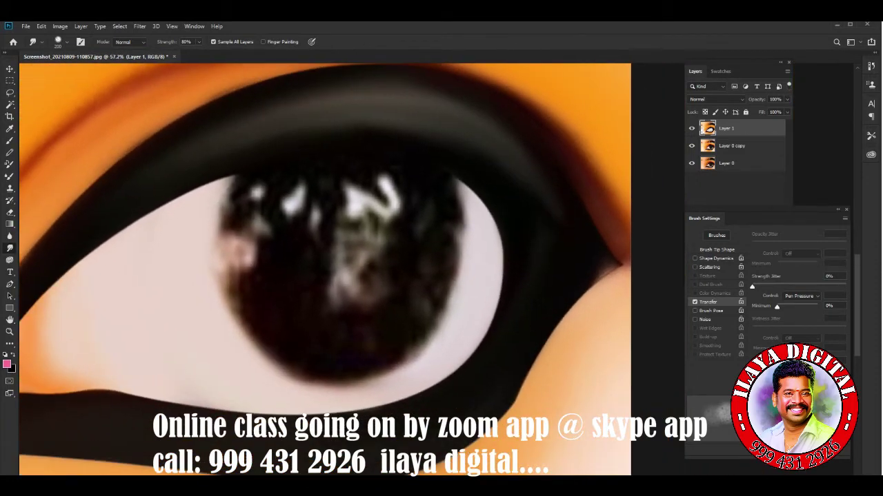
Step: Draw an elliptical marquee circle fitted around the iris
{"action": "right_click", "coordinate": [10, 80]}
{"action": "left_click", "coordinate": [56, 89]}
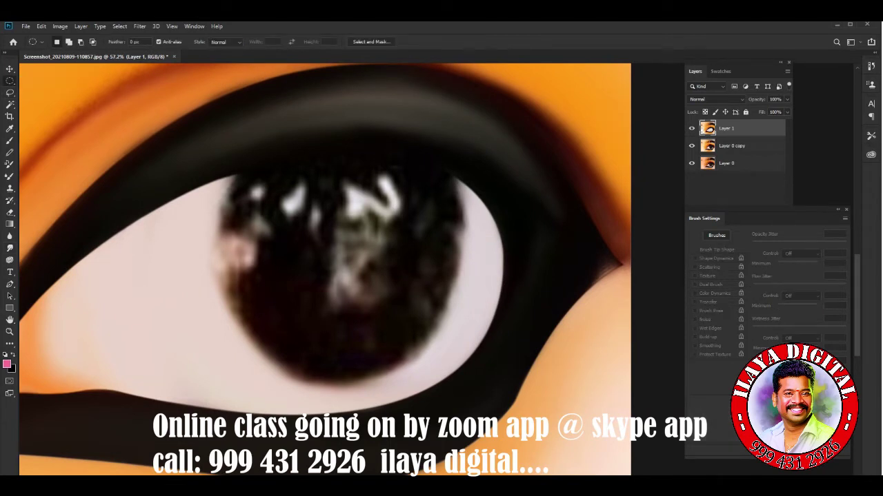
{"action": "left_click_drag", "start_coordinate": [344, 252], "coordinate": [481, 363]}
{"action": "left_click_drag", "start_coordinate": [485, 363], "coordinate": [510, 369]}
{"action": "left_click_drag", "start_coordinate": [407, 253], "coordinate": [402, 254]}
Step: Open Feather Selection with a 2-pixel radius, keeping feathering at canvas bounds
{"action": "key", "text": "shift+F6"}
{"action": "left_click", "coordinate": [377, 186]}
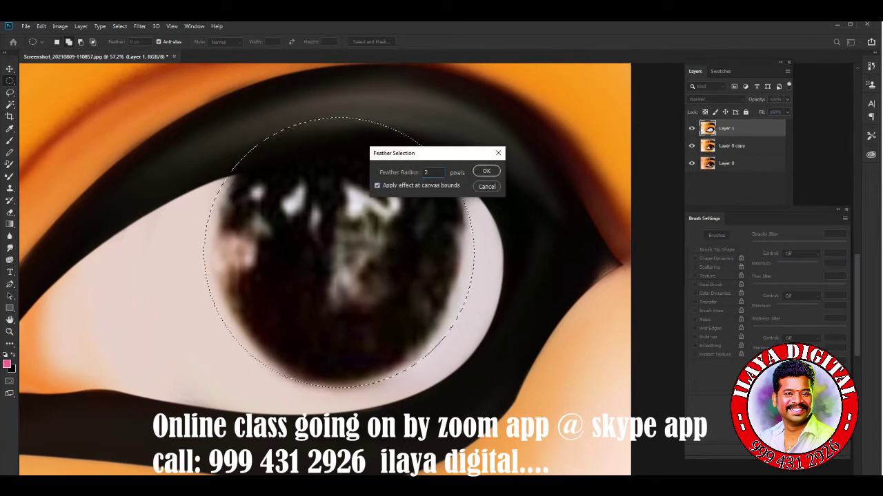
{"action": "left_click", "coordinate": [377, 185]}
{"action": "left_click", "coordinate": [377, 185]}
Step: Apply the 2 px feather, then darken the iris edges and wipe out the reddish smear
{"action": "key", "text": "Return"}
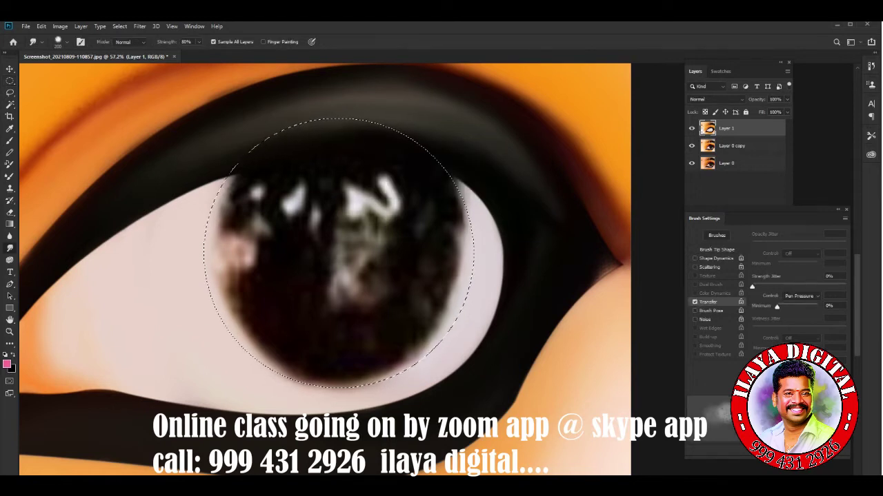
{"action": "mouse_move", "coordinate": [414, 198]}
{"action": "left_mouse_down"}
{"action": "mouse_move", "coordinate": [431, 241]}
{"action": "mouse_move", "coordinate": [458, 256]}
{"action": "mouse_move", "coordinate": [450, 328]}
{"action": "left_mouse_up"}
{"action": "mouse_move", "coordinate": [427, 290]}
{"action": "left_mouse_down"}
{"action": "mouse_move", "coordinate": [383, 366]}
{"action": "mouse_move", "coordinate": [269, 350]}
{"action": "mouse_move", "coordinate": [231, 297]}
{"action": "mouse_move", "coordinate": [242, 200]}
{"action": "mouse_move", "coordinate": [228, 214]}
{"action": "mouse_move", "coordinate": [224, 293]}
{"action": "mouse_move", "coordinate": [269, 220]}
{"action": "left_mouse_up"}
{"action": "mouse_move", "coordinate": [224, 266]}
{"action": "left_mouse_down"}
{"action": "mouse_move", "coordinate": [262, 298]}
{"action": "mouse_move", "coordinate": [262, 312]}
{"action": "left_mouse_up"}
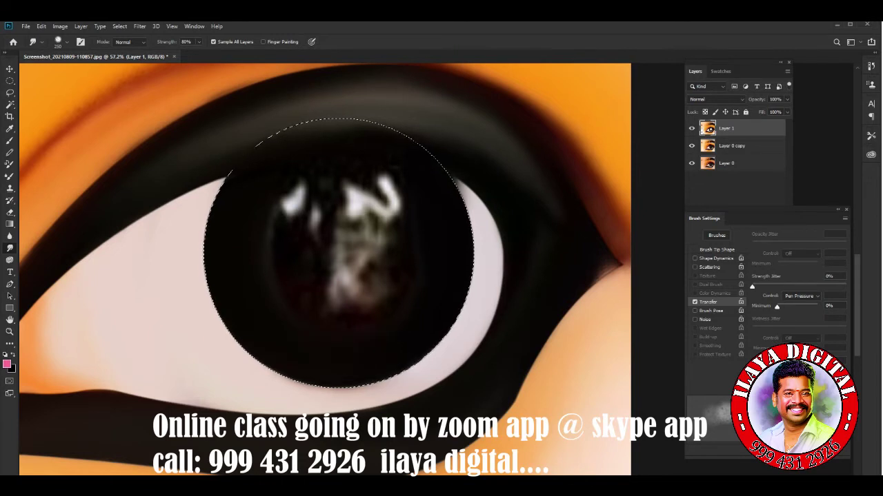
{"action": "left_click_drag", "start_coordinate": [272, 255], "coordinate": [282, 204]}
{"action": "left_click_drag", "start_coordinate": [332, 307], "coordinate": [329, 269]}
Step: Darken the iris's upper-left edge and smudge away its light reflection
{"action": "left_click_drag", "start_coordinate": [262, 148], "coordinate": [235, 171]}
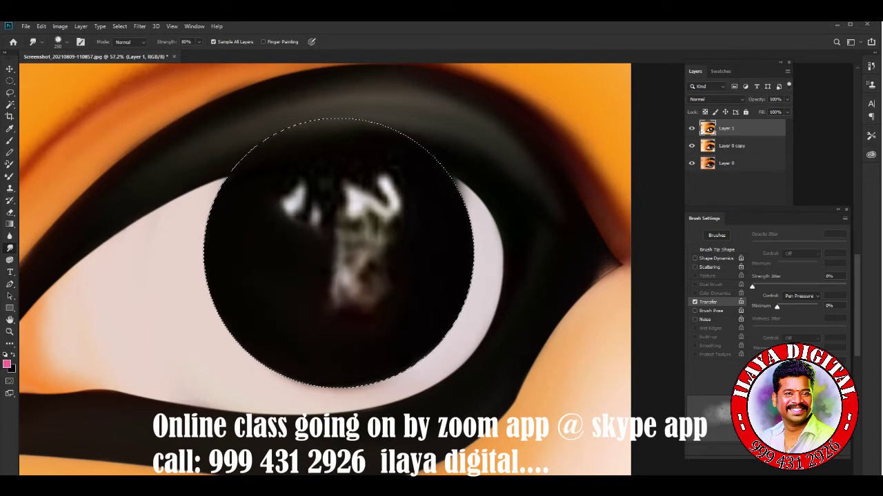
{"action": "mouse_move", "coordinate": [362, 307]}
{"action": "left_mouse_down"}
{"action": "mouse_move", "coordinate": [341, 276]}
{"action": "mouse_move", "coordinate": [366, 234]}
{"action": "left_mouse_up"}
{"action": "left_click_drag", "start_coordinate": [362, 265], "coordinate": [342, 235]}
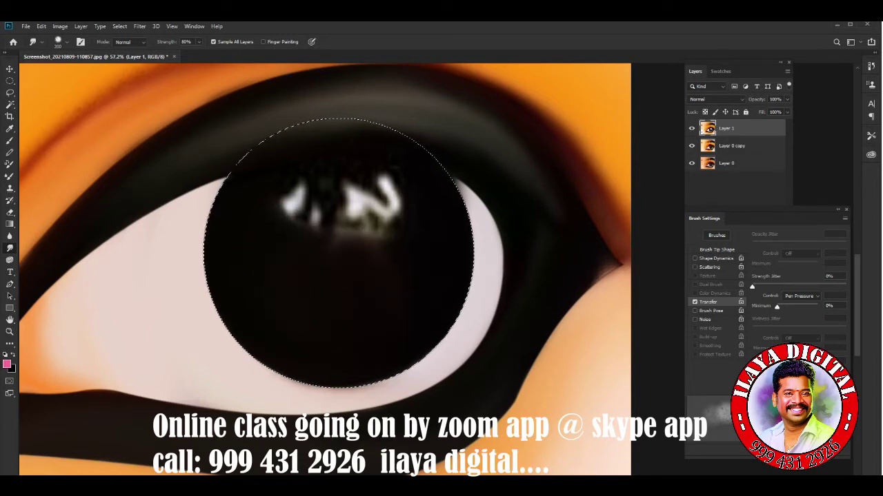
{"action": "mouse_move", "coordinate": [290, 221]}
{"action": "left_mouse_down"}
{"action": "mouse_move", "coordinate": [400, 179]}
{"action": "mouse_move", "coordinate": [317, 241]}
{"action": "mouse_move", "coordinate": [413, 213]}
{"action": "left_mouse_up"}
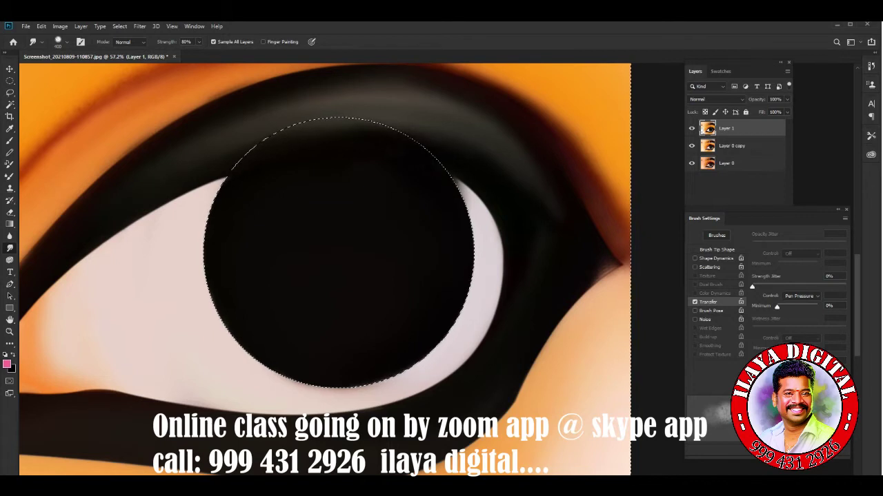
Step: Feather the iris selection again, then deselect it and review the eye
{"action": "key", "text": "shift+F6"}
{"action": "key", "text": "Return"}
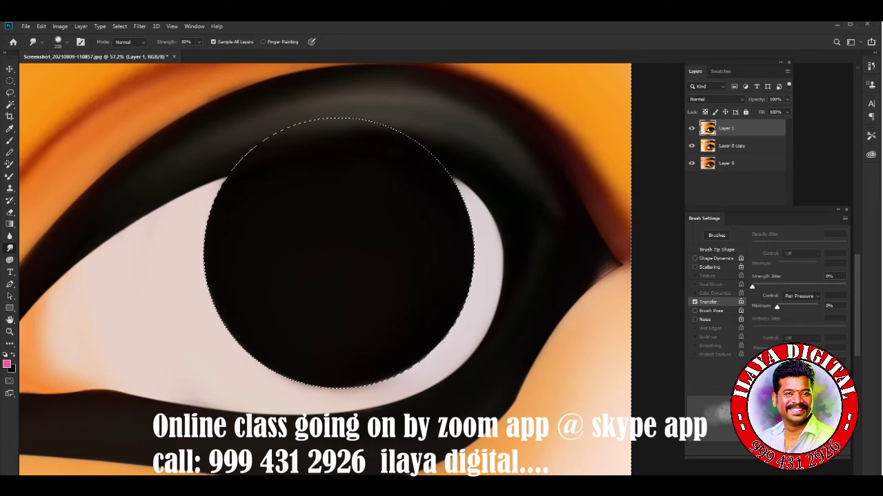
{"action": "key", "text": "ctrl+d"}
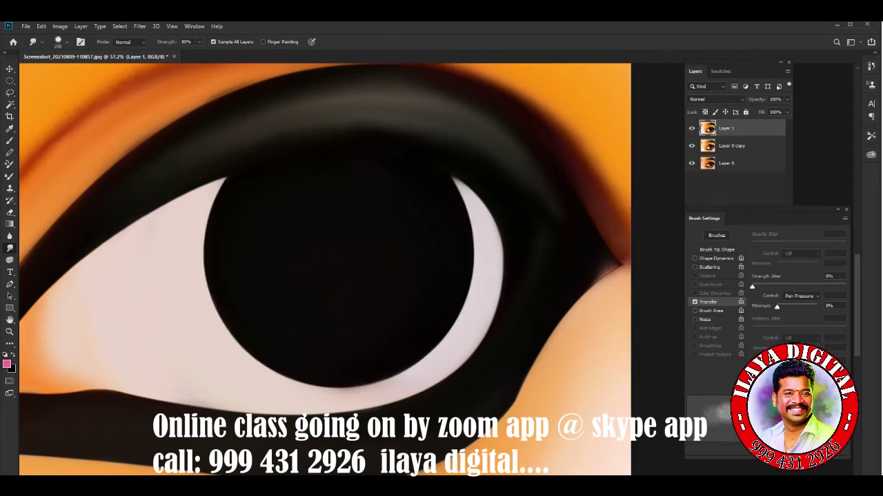
{"action": "scroll", "coordinate": [496, 387], "scroll_direction": "down", "scroll_amount": 2}
{"action": "scroll", "coordinate": [317, 269], "scroll_direction": "down", "scroll_amount": 3}
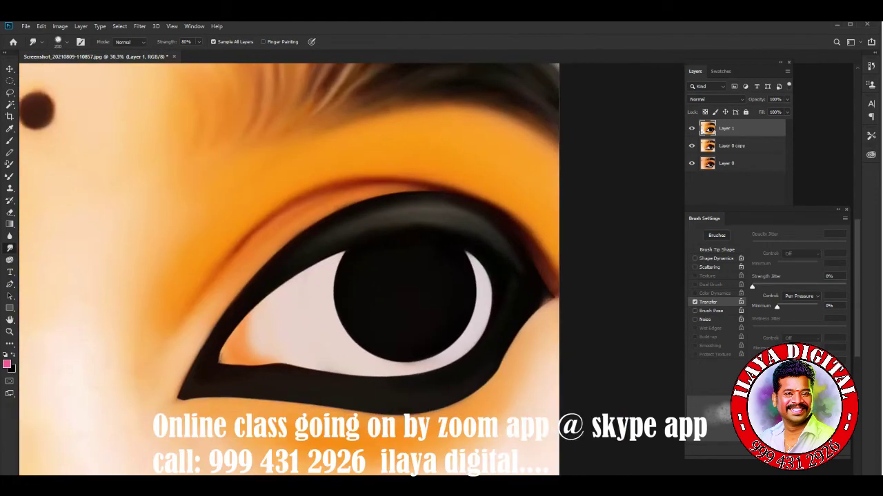
{"action": "scroll", "coordinate": [317, 268], "scroll_direction": "up", "scroll_amount": 5}
{"action": "scroll", "coordinate": [435, 275], "scroll_direction": "down", "scroll_amount": 8}
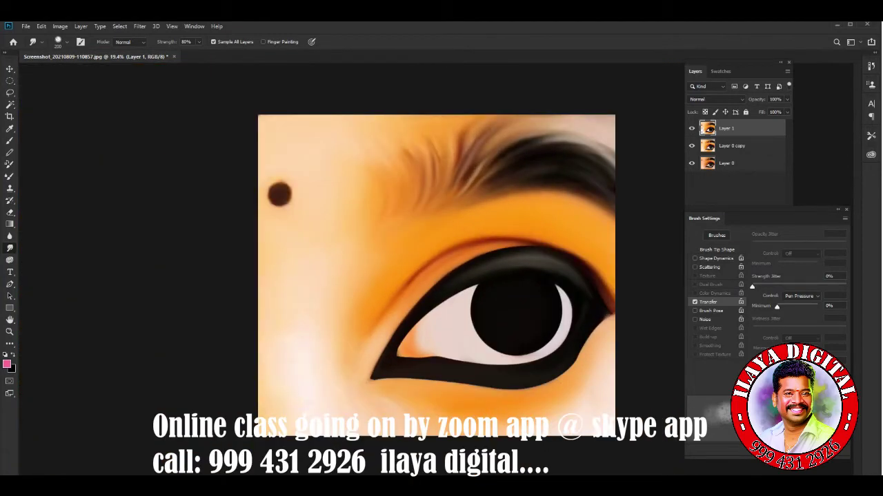
{"action": "scroll", "coordinate": [551, 427], "scroll_direction": "up", "scroll_amount": 5}
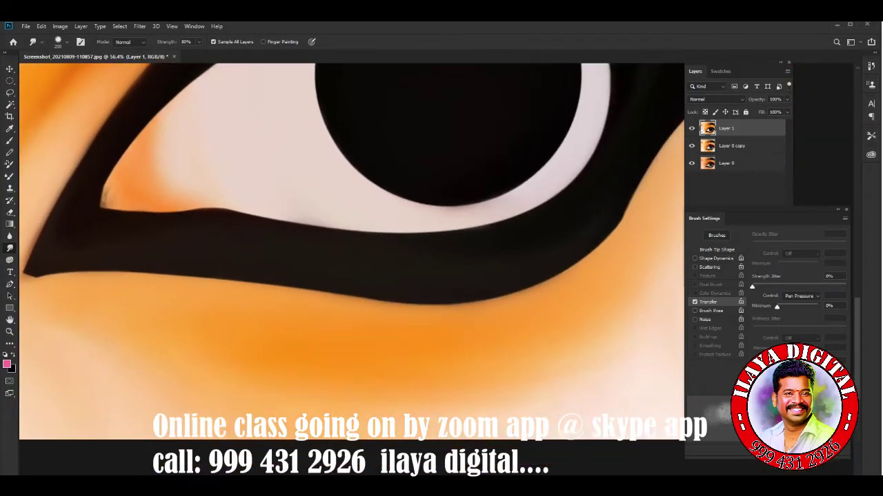
Step: Add an empty Layer 2 on top
{"action": "left_click_drag", "start_coordinate": [345, 241], "coordinate": [448, 280]}
{"action": "key", "text": "ctrl+shift+n"}
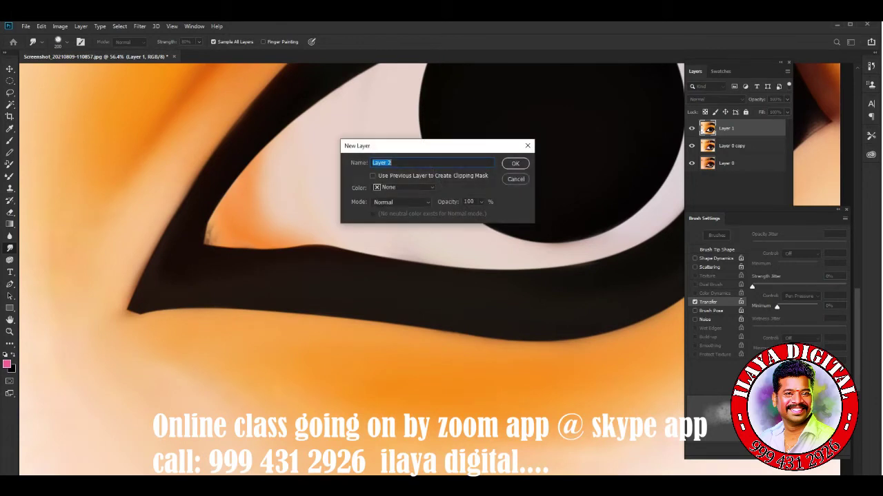
{"action": "key", "text": "Return"}
Step: Smudge the lower eyeliner's bottom, top and left diagonal edges into a smooth black band
{"action": "mouse_move", "coordinate": [132, 293]}
{"action": "left_mouse_down"}
{"action": "mouse_move", "coordinate": [137, 310]}
{"action": "mouse_move", "coordinate": [336, 317]}
{"action": "left_mouse_up"}
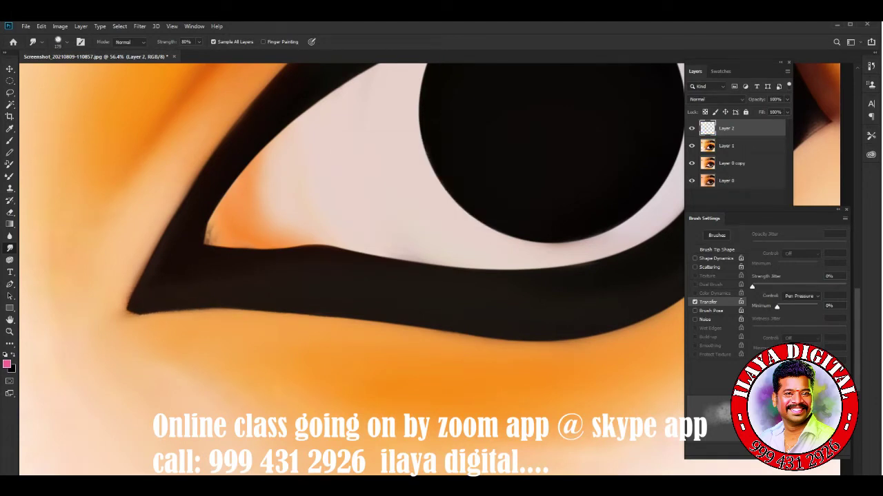
{"action": "mouse_move", "coordinate": [166, 310]}
{"action": "left_mouse_down"}
{"action": "mouse_move", "coordinate": [280, 312]}
{"action": "mouse_move", "coordinate": [559, 341]}
{"action": "mouse_move", "coordinate": [659, 318]}
{"action": "left_mouse_up"}
{"action": "left_click_drag", "start_coordinate": [210, 247], "coordinate": [318, 245]}
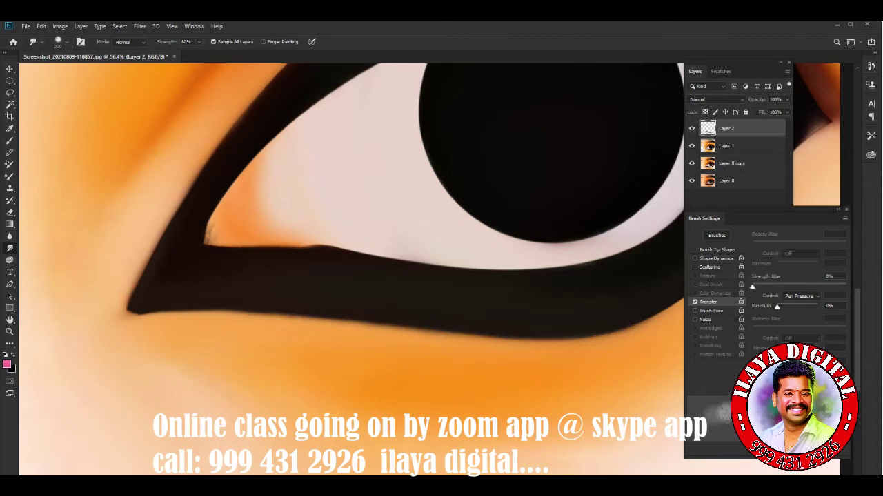
{"action": "left_click_drag", "start_coordinate": [261, 246], "coordinate": [353, 245]}
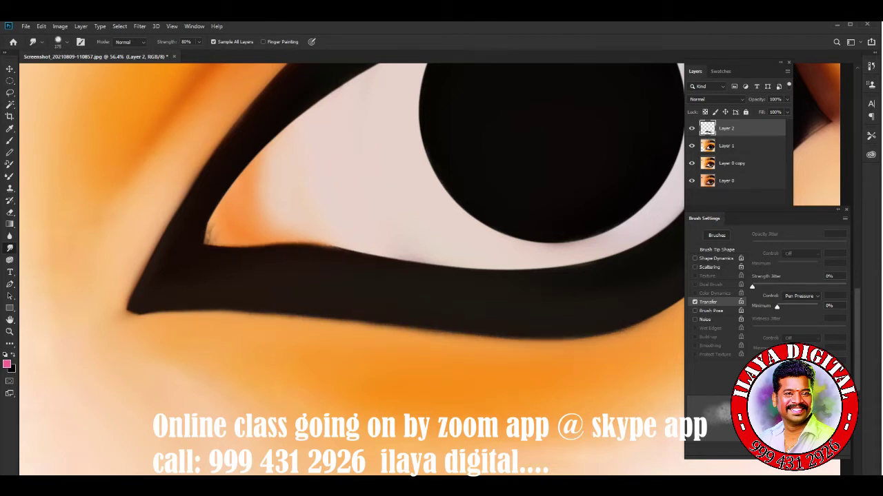
{"action": "mouse_move", "coordinate": [146, 267]}
{"action": "left_mouse_down"}
{"action": "mouse_move", "coordinate": [126, 305]}
{"action": "mouse_move", "coordinate": [154, 314]}
{"action": "mouse_move", "coordinate": [290, 314]}
{"action": "mouse_move", "coordinate": [524, 337]}
{"action": "left_mouse_up"}
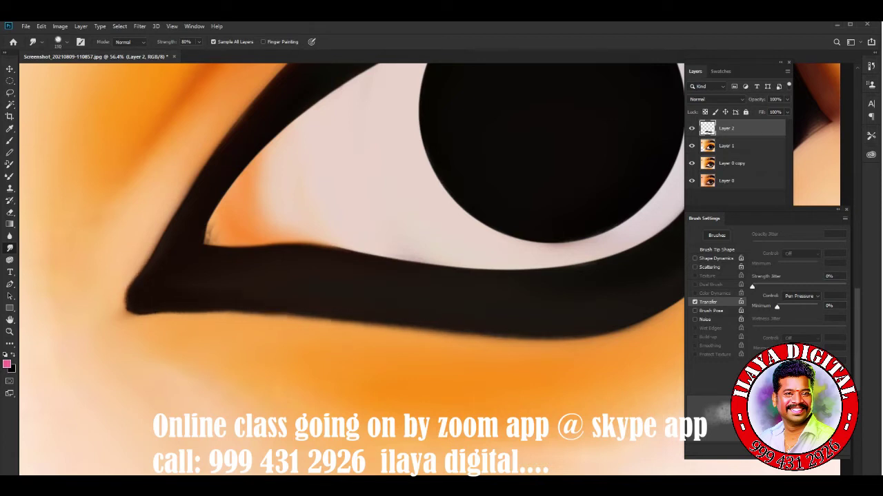
{"action": "left_click_drag", "start_coordinate": [159, 311], "coordinate": [462, 332]}
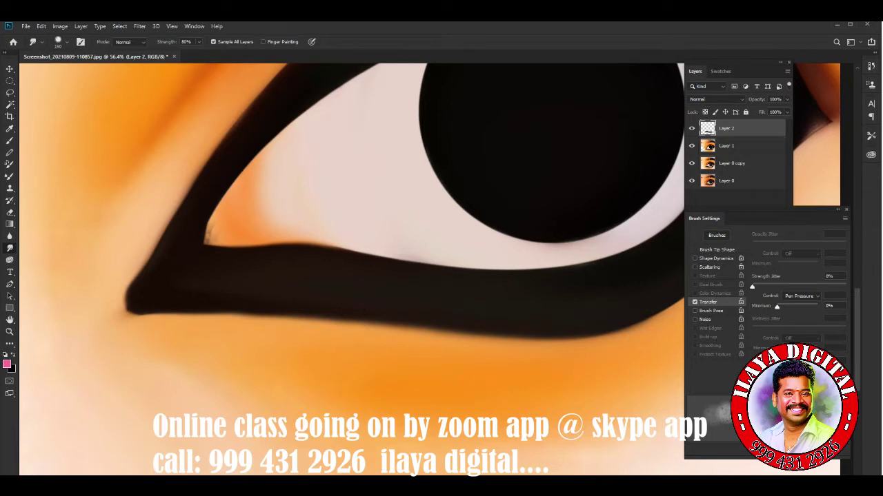
{"action": "left_click_drag", "start_coordinate": [134, 284], "coordinate": [177, 207]}
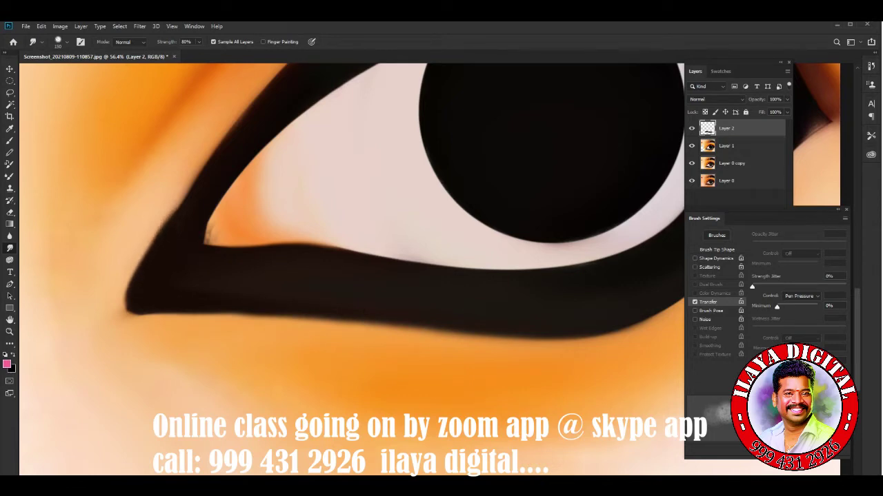
{"action": "mouse_move", "coordinate": [136, 314]}
{"action": "left_mouse_down"}
{"action": "mouse_move", "coordinate": [551, 338]}
{"action": "mouse_move", "coordinate": [524, 386]}
{"action": "mouse_move", "coordinate": [462, 422]}
{"action": "left_mouse_up"}
Step: Rotate the view and smooth the lower eyeliner edge from left to right
{"action": "key", "text": "r"}
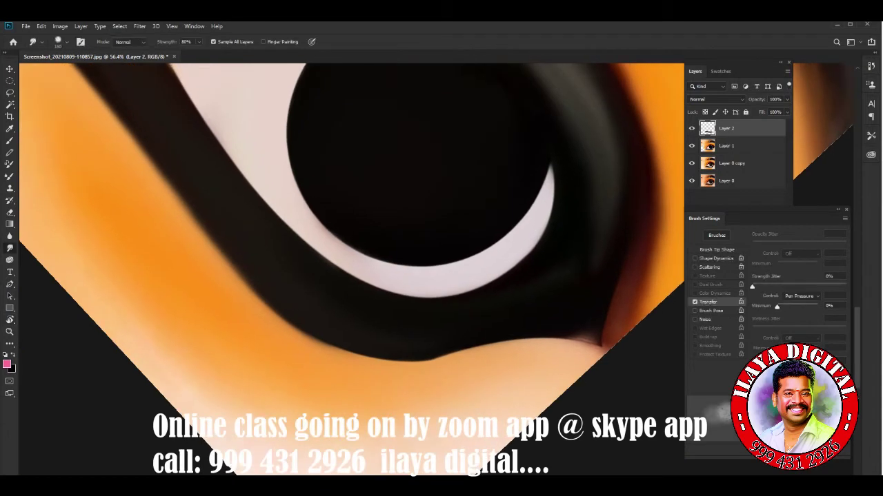
{"action": "mouse_move", "coordinate": [331, 353]}
{"action": "left_mouse_down"}
{"action": "mouse_move", "coordinate": [407, 357]}
{"action": "mouse_move", "coordinate": [538, 341]}
{"action": "left_mouse_up"}
{"action": "left_click_drag", "start_coordinate": [414, 360], "coordinate": [591, 338]}
{"action": "mouse_move", "coordinate": [455, 357]}
{"action": "left_mouse_down"}
{"action": "mouse_move", "coordinate": [596, 338]}
{"action": "mouse_move", "coordinate": [585, 342]}
{"action": "left_mouse_up"}
{"action": "mouse_move", "coordinate": [497, 353]}
{"action": "left_mouse_down"}
{"action": "mouse_move", "coordinate": [590, 343]}
{"action": "mouse_move", "coordinate": [602, 355]}
{"action": "left_mouse_up"}
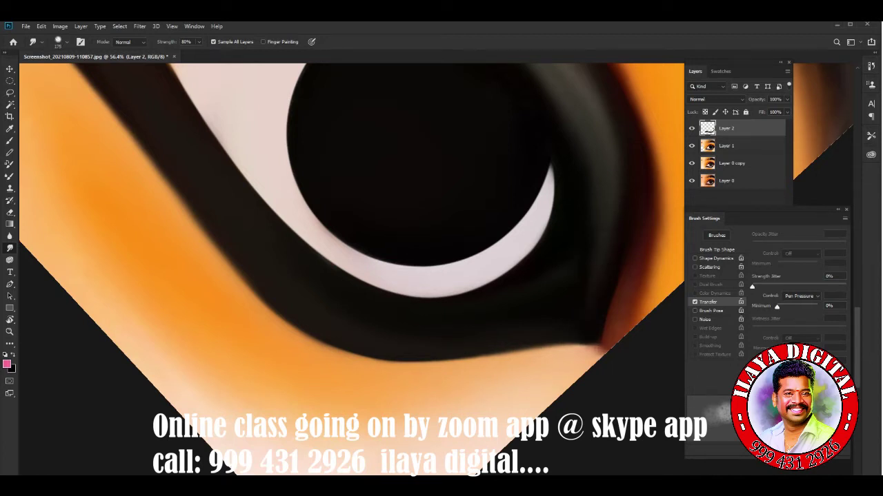
Step: Blend the white's lower edge into the eyeliner and darken the eyeliner's inner corner
{"action": "mouse_move", "coordinate": [290, 228]}
{"action": "left_mouse_down"}
{"action": "mouse_move", "coordinate": [344, 269]}
{"action": "mouse_move", "coordinate": [421, 296]}
{"action": "mouse_move", "coordinate": [489, 285]}
{"action": "left_mouse_up"}
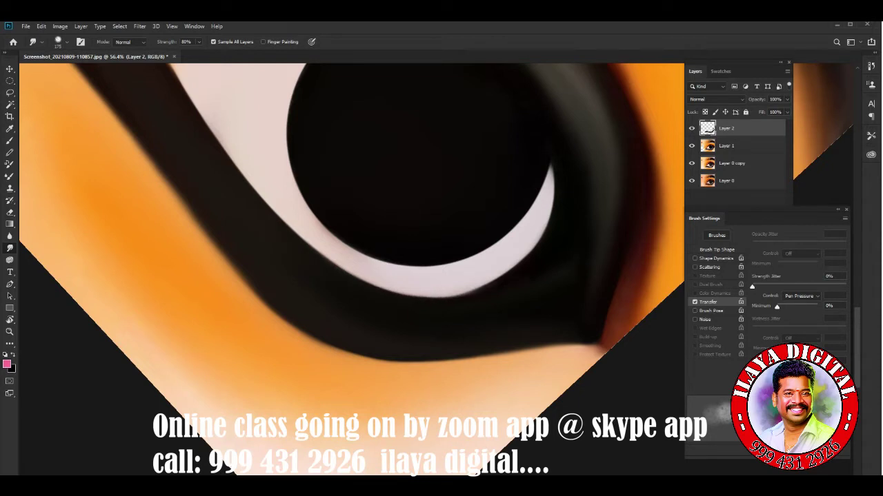
{"action": "left_click_drag", "start_coordinate": [345, 242], "coordinate": [444, 318]}
{"action": "mouse_move", "coordinate": [289, 186]}
{"action": "left_mouse_down"}
{"action": "mouse_move", "coordinate": [386, 317]}
{"action": "mouse_move", "coordinate": [476, 376]}
{"action": "left_mouse_up"}
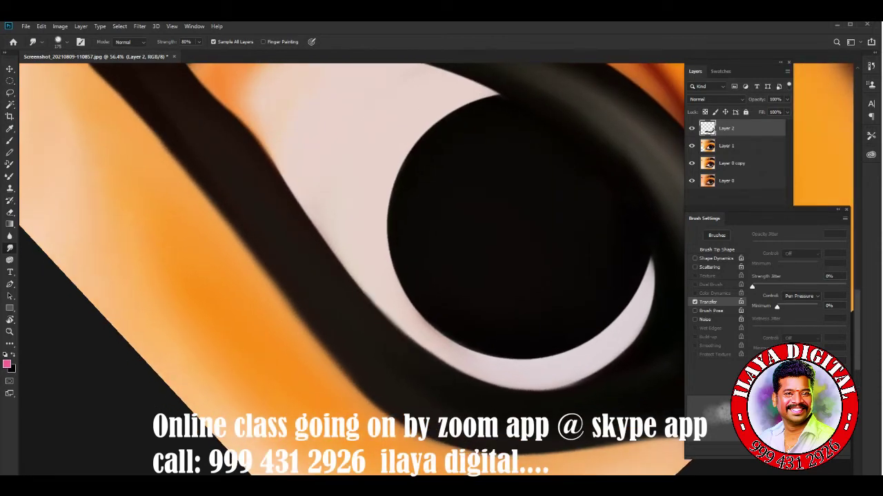
{"action": "left_click_drag", "start_coordinate": [345, 207], "coordinate": [372, 380]}
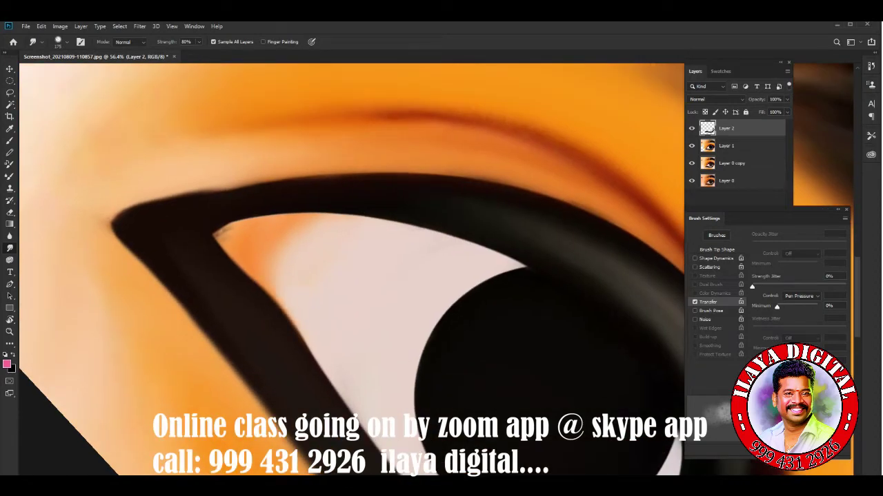
{"action": "left_click_drag", "start_coordinate": [344, 276], "coordinate": [393, 296]}
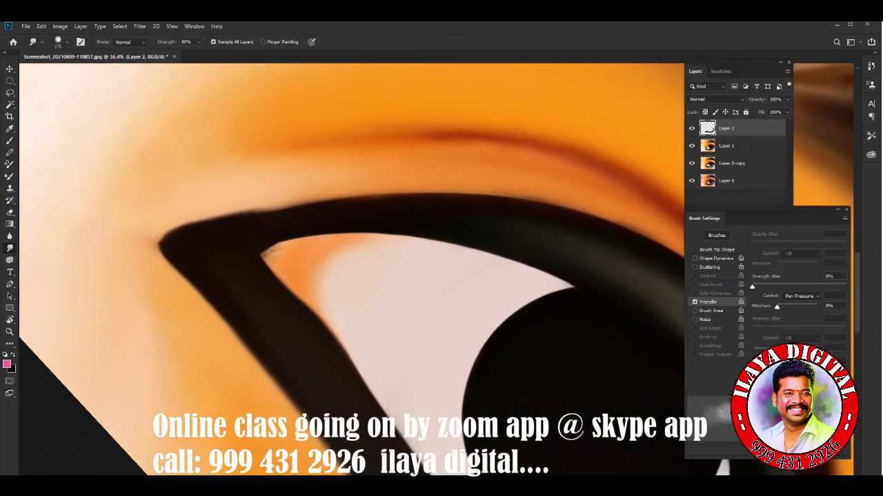
{"action": "mouse_move", "coordinate": [265, 252]}
{"action": "left_mouse_down"}
{"action": "mouse_move", "coordinate": [266, 261]}
{"action": "mouse_move", "coordinate": [377, 234]}
{"action": "mouse_move", "coordinate": [441, 241]}
{"action": "mouse_move", "coordinate": [579, 288]}
{"action": "left_mouse_up"}
Step: Smooth the upper eyeliner's top edge and left arm, refining the orange inner-corner tip
{"action": "left_click_drag", "start_coordinate": [179, 224], "coordinate": [317, 202]}
{"action": "left_click_drag", "start_coordinate": [241, 206], "coordinate": [466, 193]}
{"action": "left_click_drag", "start_coordinate": [403, 193], "coordinate": [531, 198]}
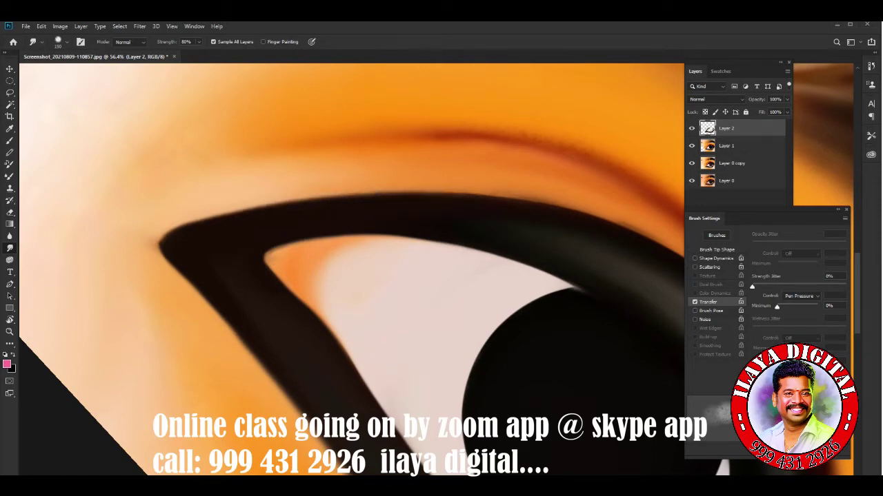
{"action": "left_click_drag", "start_coordinate": [345, 276], "coordinate": [438, 262]}
{"action": "left_click_drag", "start_coordinate": [255, 224], "coordinate": [335, 200]}
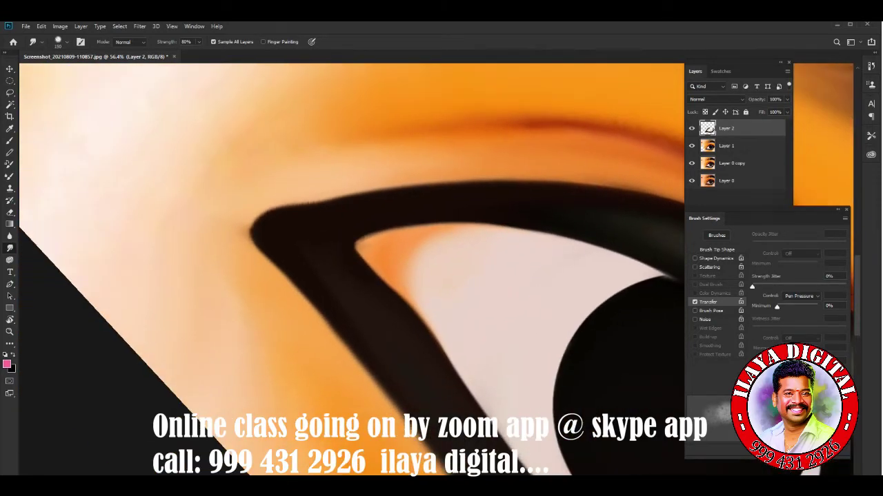
{"action": "left_click_drag", "start_coordinate": [280, 207], "coordinate": [374, 191]}
{"action": "left_click_drag", "start_coordinate": [296, 289], "coordinate": [376, 383]}
{"action": "mouse_move", "coordinate": [397, 293]}
{"action": "left_mouse_down"}
{"action": "mouse_move", "coordinate": [355, 247]}
{"action": "mouse_move", "coordinate": [390, 290]}
{"action": "left_mouse_up"}
{"action": "mouse_move", "coordinate": [358, 248]}
{"action": "left_mouse_down"}
{"action": "mouse_move", "coordinate": [366, 235]}
{"action": "mouse_move", "coordinate": [378, 238]}
{"action": "mouse_move", "coordinate": [390, 287]}
{"action": "left_mouse_up"}
Step: Smooth the dark band's outer edge and blend the white crescent's inner edge
{"action": "left_click_drag", "start_coordinate": [603, 249], "coordinate": [331, 228]}
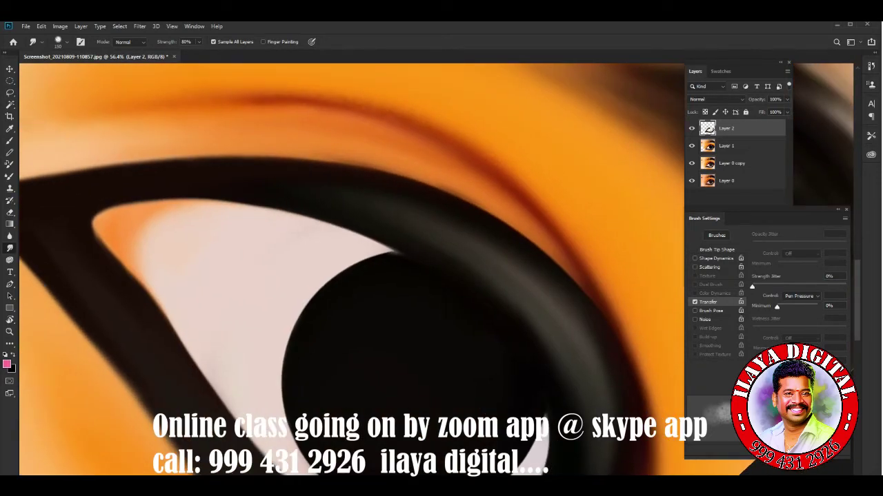
{"action": "mouse_move", "coordinate": [400, 176]}
{"action": "left_mouse_down"}
{"action": "mouse_move", "coordinate": [552, 252]}
{"action": "mouse_move", "coordinate": [586, 296]}
{"action": "left_mouse_up"}
{"action": "left_click_drag", "start_coordinate": [603, 353], "coordinate": [606, 321]}
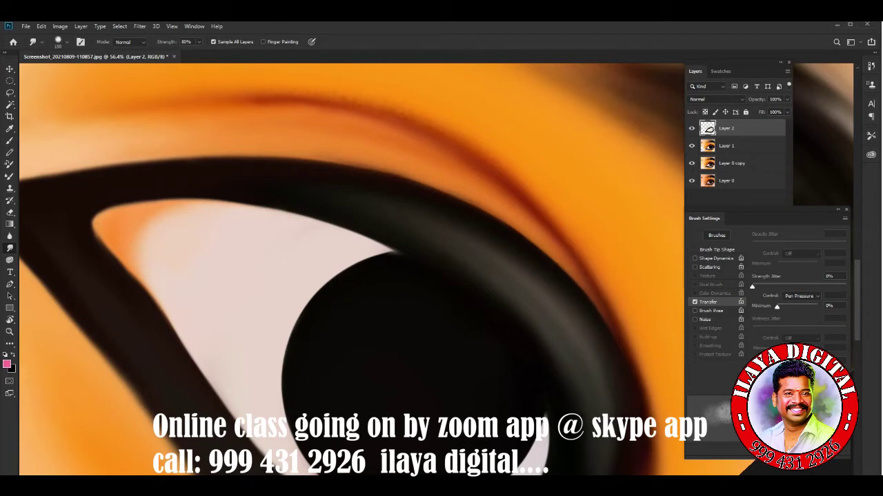
{"action": "left_click_drag", "start_coordinate": [441, 345], "coordinate": [338, 131]}
{"action": "left_click_drag", "start_coordinate": [500, 227], "coordinate": [486, 293]}
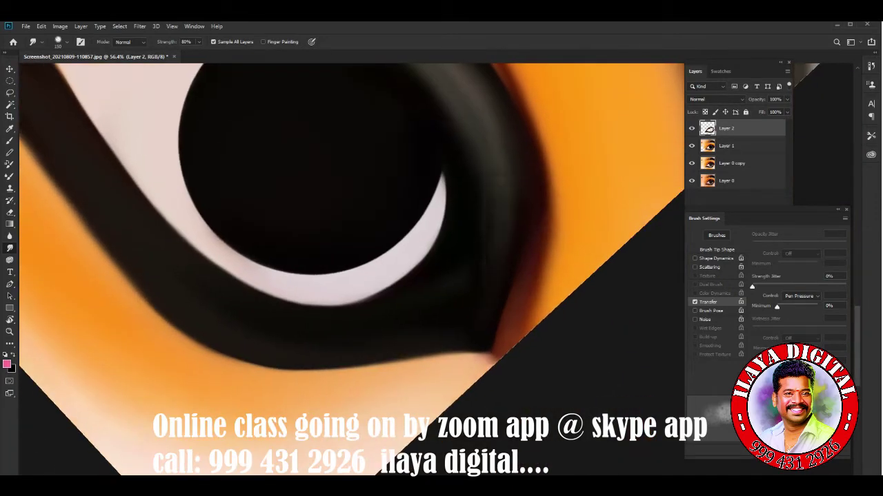
{"action": "left_click_drag", "start_coordinate": [445, 179], "coordinate": [440, 235]}
{"action": "mouse_move", "coordinate": [207, 228]}
{"action": "left_mouse_down"}
{"action": "mouse_move", "coordinate": [345, 272]}
{"action": "mouse_move", "coordinate": [400, 241]}
{"action": "mouse_move", "coordinate": [441, 174]}
{"action": "left_mouse_up"}
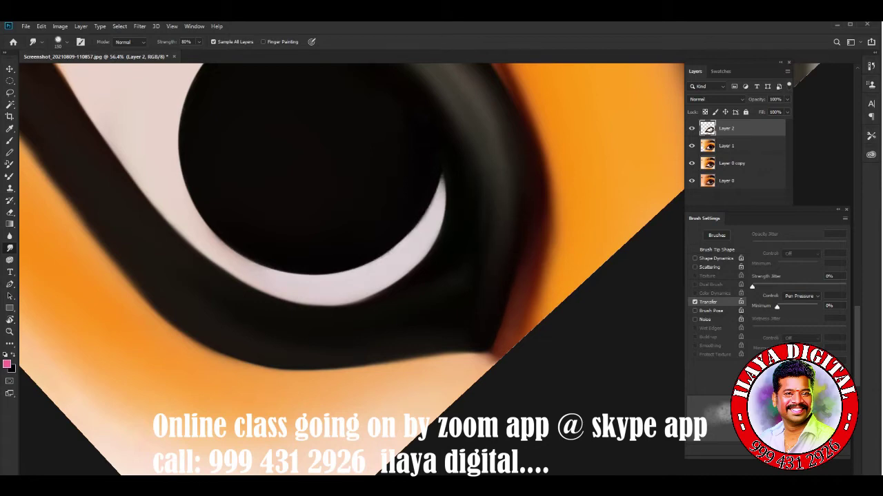
{"action": "left_click_drag", "start_coordinate": [414, 234], "coordinate": [289, 273]}
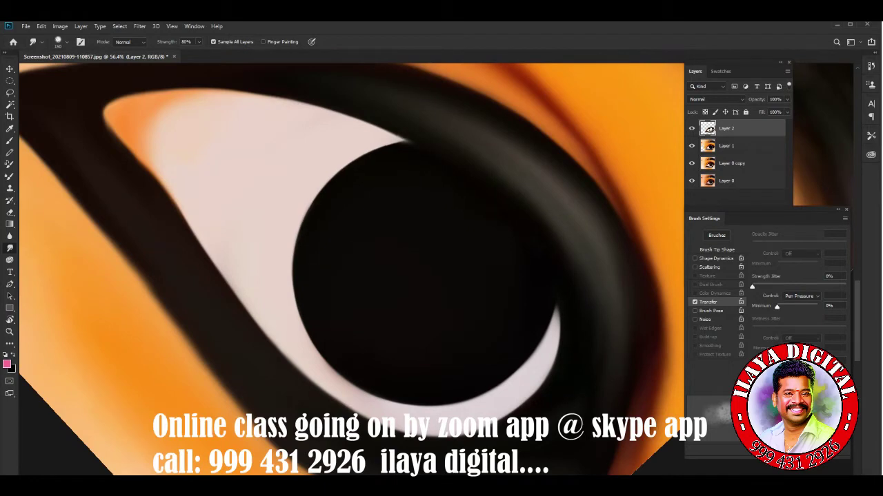
Step: Merge Layer 2 into Layer 1 and add a new empty Layer 3
{"action": "scroll", "coordinate": [307, 224], "scroll_direction": "down", "scroll_amount": 3}
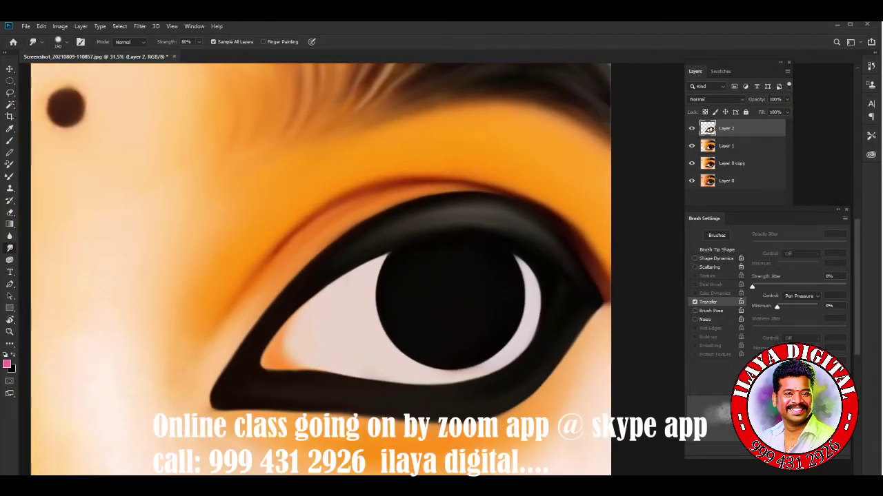
{"action": "scroll", "coordinate": [352, 269], "scroll_direction": "up", "scroll_amount": 2}
{"action": "key", "text": "ctrl+e"}
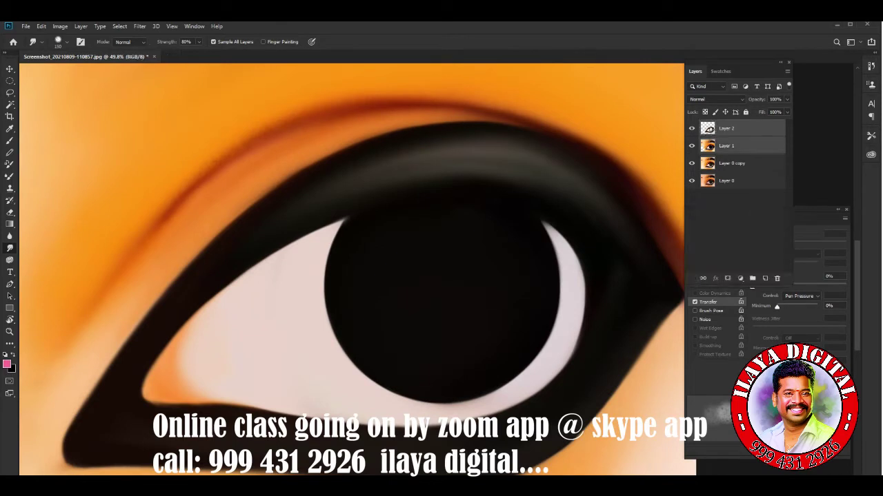
{"action": "key", "text": "ctrl+shift+n"}
{"action": "key", "text": "Return"}
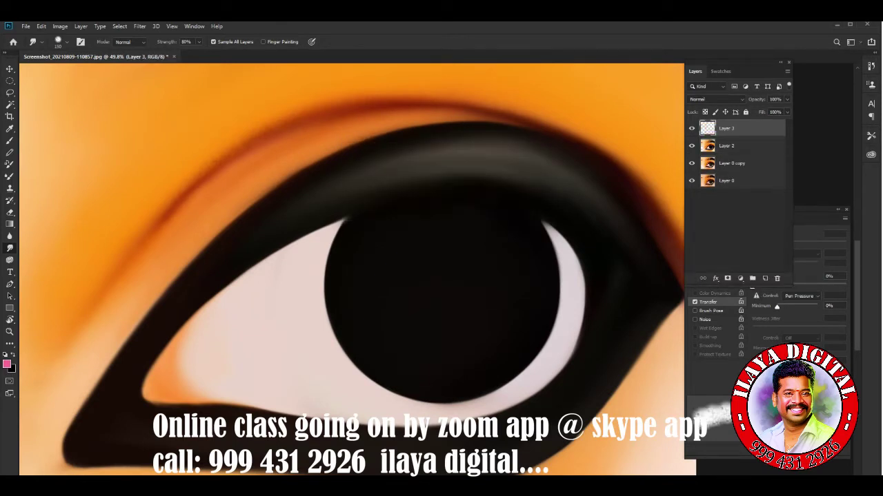
Step: Draw a circular elliptical selection over the pupil
{"action": "key", "text": "m"}
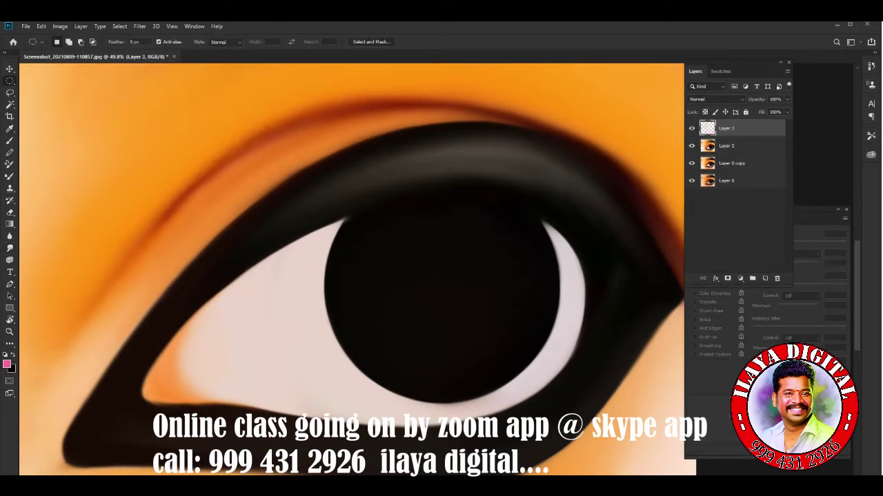
{"action": "left_click_drag", "start_coordinate": [352, 192], "coordinate": [528, 369]}
{"action": "left_click_drag", "start_coordinate": [476, 279], "coordinate": [481, 284]}
Step: Cancel the Fill dialog and feather the pupil selection by 2 px
{"action": "key", "text": "shift+BackSpace"}
{"action": "left_click", "coordinate": [499, 164]}
{"action": "key", "text": "m"}
{"action": "key", "text": "shift+F6"}
{"action": "key", "text": "Return"}
Step: Choose the Soft Round 300 px brush and show its Brush Tip Shape settings
{"action": "key", "text": "b"}
{"action": "right_click", "coordinate": [348, 206]}
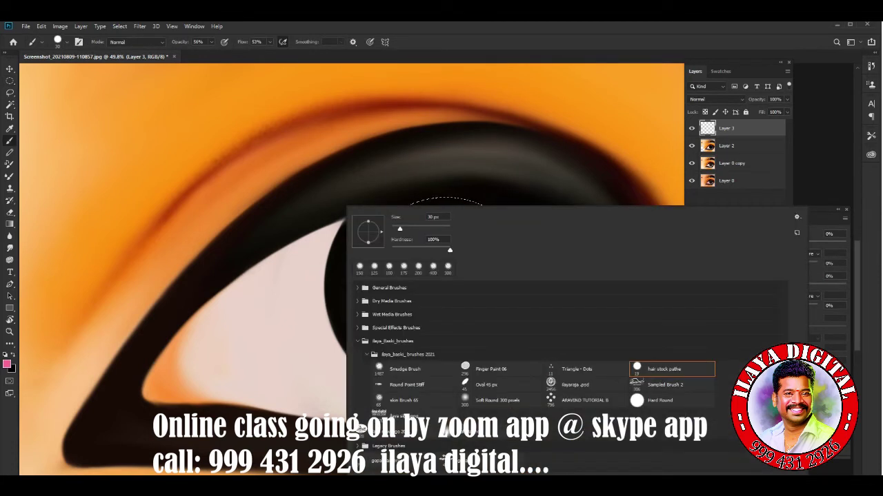
{"action": "left_click", "coordinate": [497, 400]}
{"action": "key", "text": "Return"}
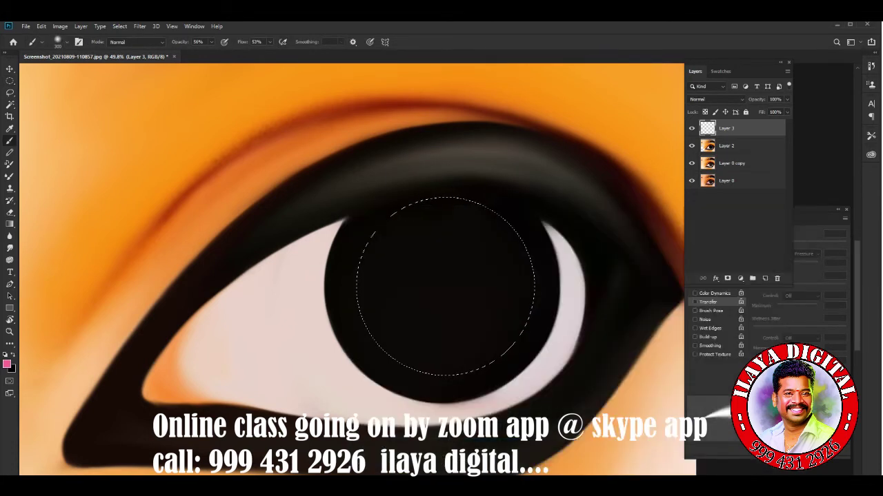
{"action": "left_click", "coordinate": [716, 250]}
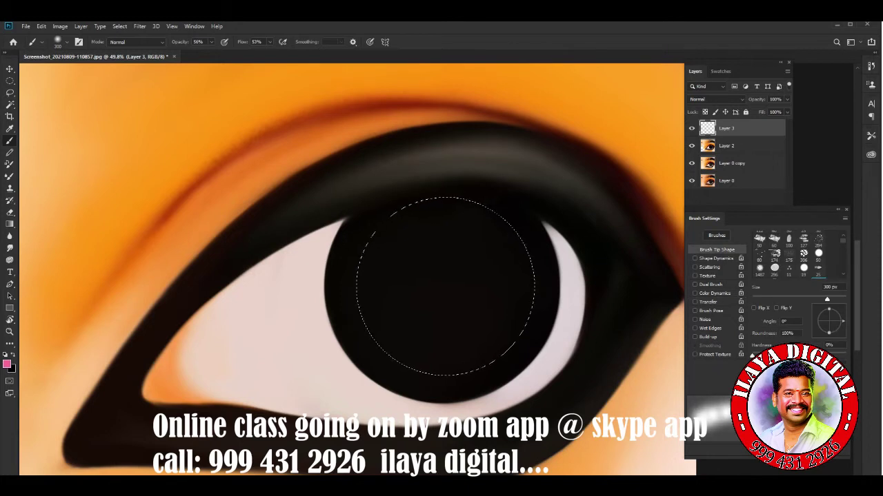
Step: Replace the pink foreground colour with orange hex ef8855 in the Color Picker
{"action": "left_click", "coordinate": [7, 364]}
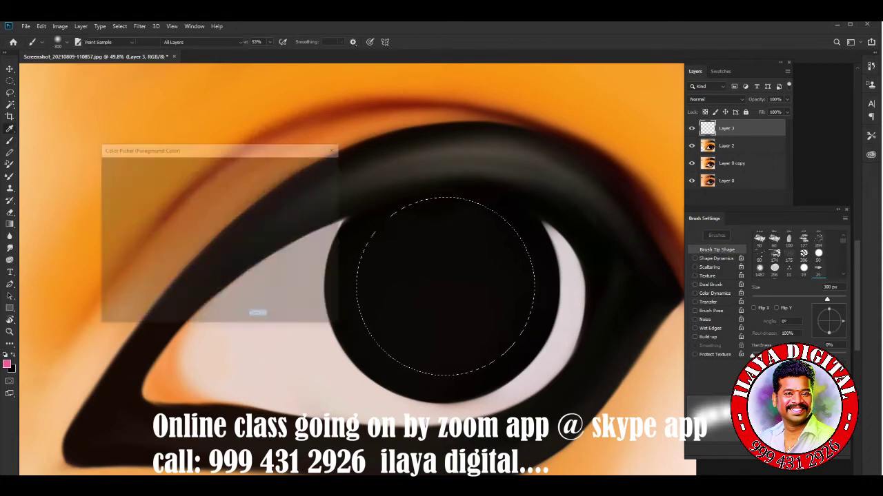
{"action": "type", "text": "ef8c55"}
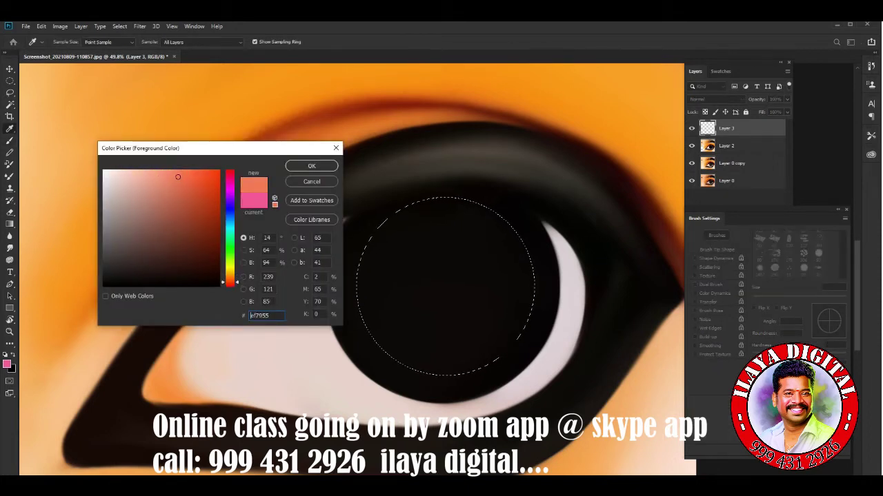
{"action": "type", "text": "ef8855"}
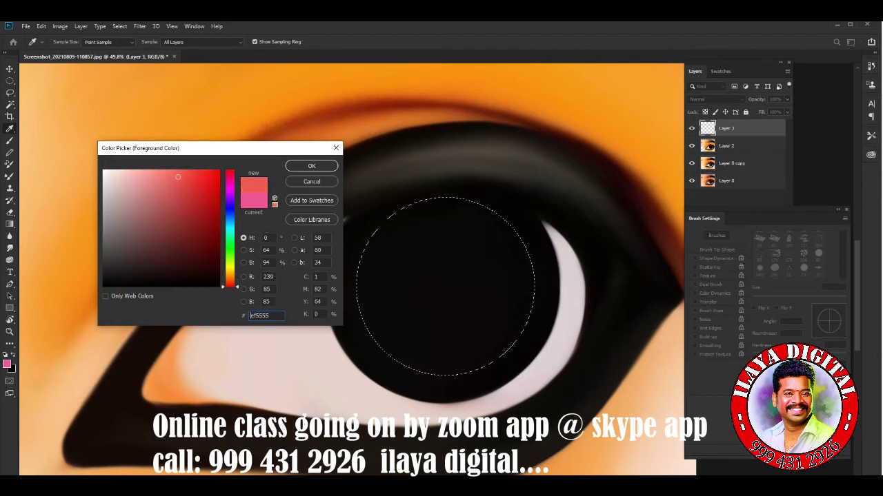
{"action": "key", "text": "Return"}
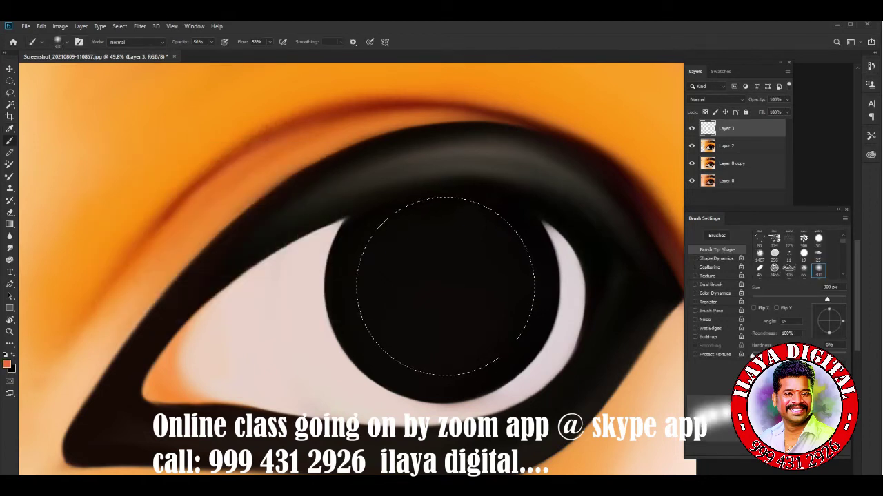
{"action": "mouse_move", "coordinate": [386, 331]}
{"action": "left_mouse_down"}
{"action": "mouse_move", "coordinate": [510, 324]}
{"action": "mouse_move", "coordinate": [386, 311]}
{"action": "mouse_move", "coordinate": [517, 303]}
{"action": "mouse_move", "coordinate": [414, 303]}
{"action": "mouse_move", "coordinate": [483, 293]}
{"action": "left_mouse_up"}
{"action": "left_click", "coordinate": [716, 98]}
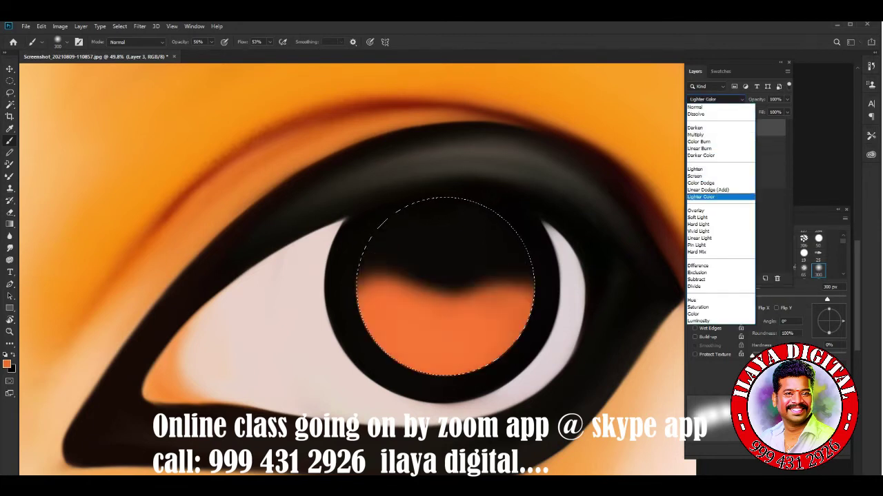
{"action": "left_click", "coordinate": [704, 131]}
{"action": "left_click", "coordinate": [716, 98]}
{"action": "left_click", "coordinate": [703, 121]}
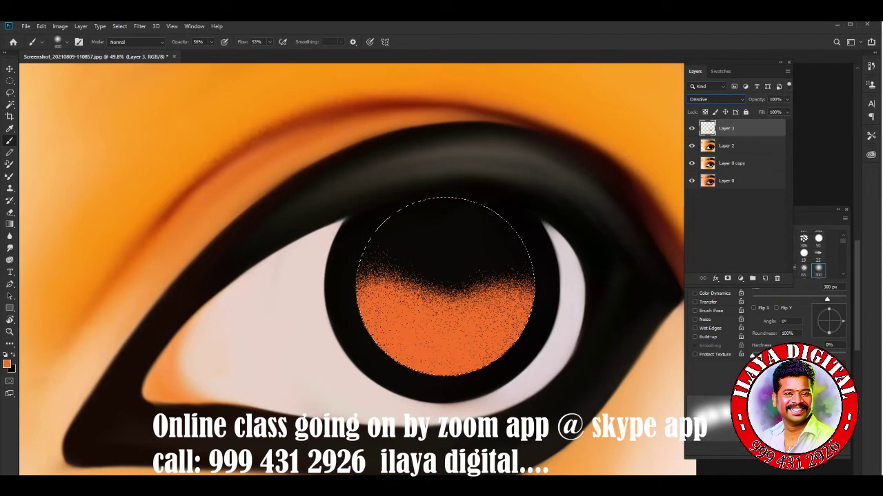
{"action": "key", "text": "Down"}
{"action": "key", "text": "Down"}
{"action": "key", "text": "Down"}
{"action": "key", "text": "Down"}
{"action": "key", "text": "Down"}
{"action": "key", "text": "Down"}
{"action": "key", "text": "Down"}
{"action": "key", "text": "Down"}
{"action": "key", "text": "Down"}
{"action": "key", "text": "Down"}
{"action": "key", "text": "Down"}
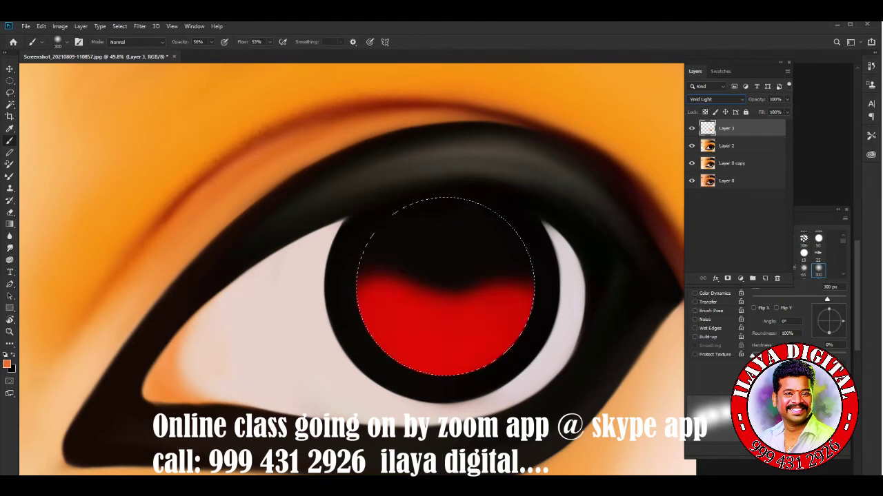
{"action": "key", "text": "Down"}
{"action": "key", "text": "Down"}
{"action": "key", "text": "Down"}
{"action": "key", "text": "Down"}
{"action": "key", "text": "Down"}
{"action": "key", "text": "Down"}
{"action": "key", "text": "Down"}
{"action": "key", "text": "Down"}
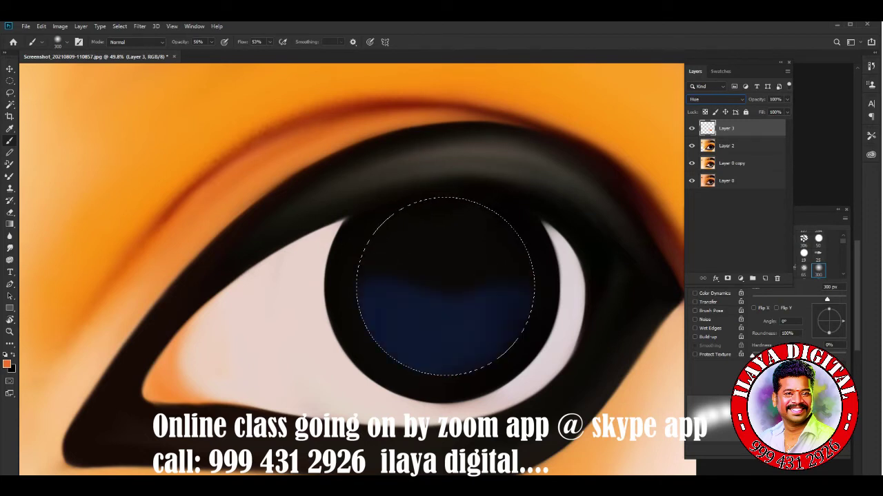
{"action": "key", "text": "Down"}
{"action": "key", "text": "Down"}
{"action": "key", "text": "Down"}
{"action": "key", "text": "Up"}
{"action": "key", "text": "Up"}
{"action": "key", "text": "Up"}
{"action": "key", "text": "Up"}
{"action": "key", "text": "Up"}
{"action": "key", "text": "Up"}
{"action": "key", "text": "Up"}
{"action": "key", "text": "Up"}
{"action": "key", "text": "Up"}
{"action": "key", "text": "Up"}
{"action": "key", "text": "Up"}
{"action": "key", "text": "Up"}
{"action": "key", "text": "Up"}
{"action": "key", "text": "Up"}
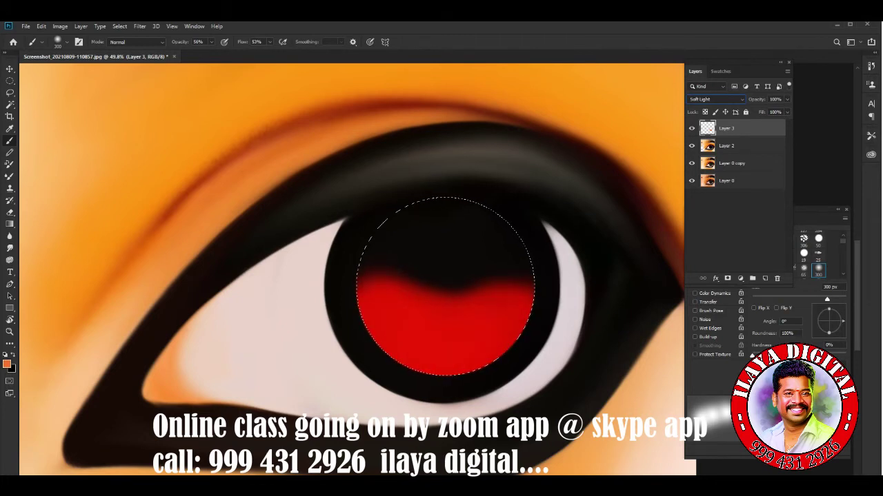
{"action": "key", "text": "Up"}
{"action": "key", "text": "Up"}
{"action": "key", "text": "Up"}
{"action": "key", "text": "Up"}
{"action": "key", "text": "Up"}
{"action": "key", "text": "Up"}
{"action": "key", "text": "Up"}
{"action": "key", "text": "Up"}
{"action": "key", "text": "Up"}
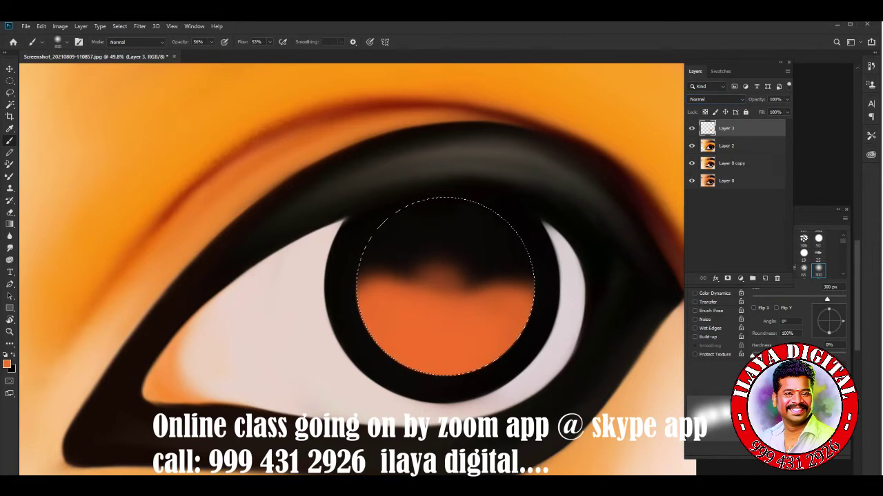
Step: Erase the upper orange inside the pupil with a 300–400 px eraser at 100% opacity
{"action": "key", "text": "e"}
{"action": "key", "text": "bracketright"}
{"action": "key", "text": "bracketright"}
{"action": "key", "text": "bracketright"}
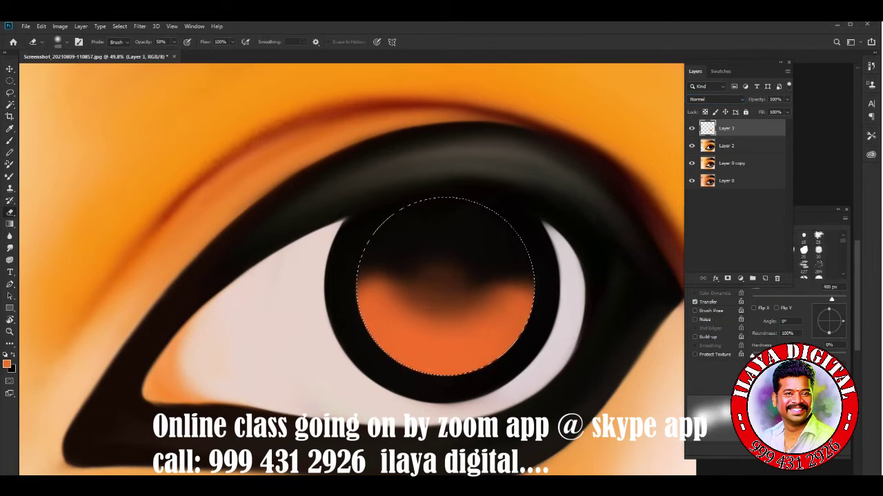
{"action": "left_click_drag", "start_coordinate": [407, 234], "coordinate": [483, 234]}
{"action": "left_click", "coordinate": [173, 42]}
{"action": "left_click_drag", "start_coordinate": [174, 52], "coordinate": [198, 52]}
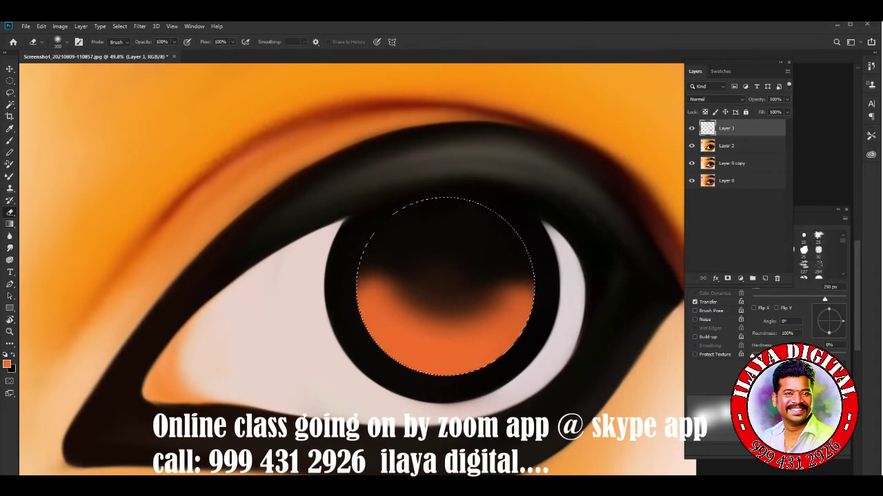
{"action": "key", "text": "bracketleft"}
{"action": "mouse_move", "coordinate": [469, 276]}
{"action": "left_mouse_down"}
{"action": "mouse_move", "coordinate": [386, 283]}
{"action": "mouse_move", "coordinate": [483, 331]}
{"action": "mouse_move", "coordinate": [514, 297]}
{"action": "left_mouse_up"}
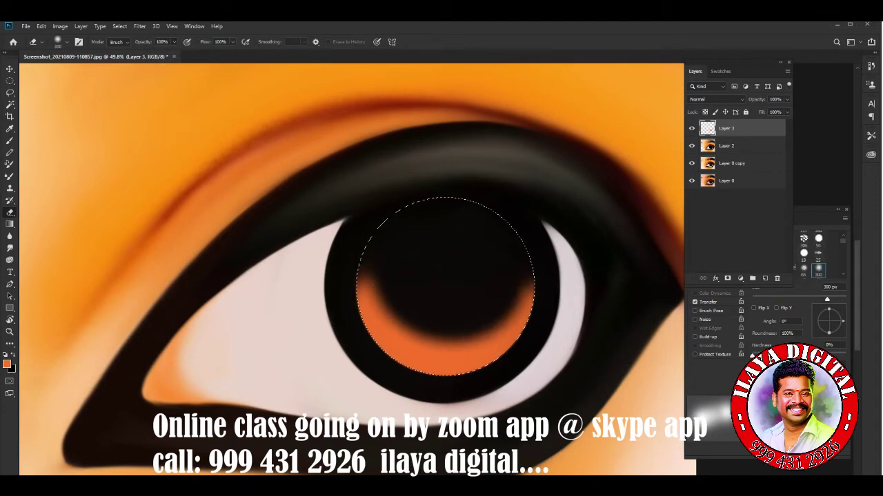
{"action": "left_click_drag", "start_coordinate": [448, 325], "coordinate": [386, 297]}
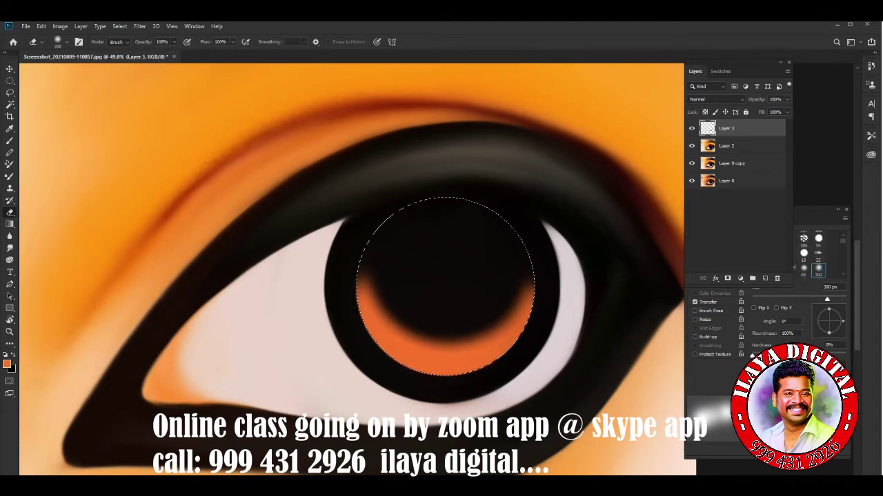
Step: Soften Layer 3's orange paint with a 12.5-pixel Gaussian Blur
{"action": "left_click", "coordinate": [139, 27]}
{"action": "left_click", "coordinate": [276, 163]}
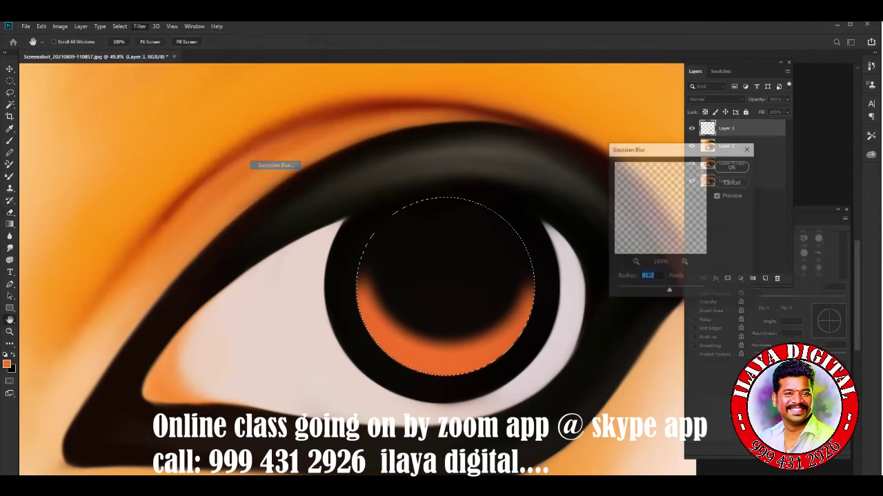
{"action": "left_click_drag", "start_coordinate": [669, 292], "coordinate": [657, 292]}
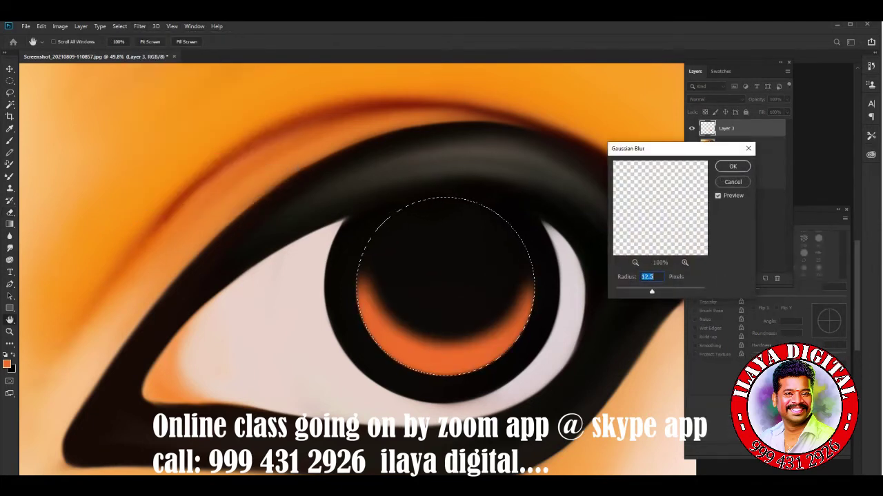
{"action": "key", "text": "Return"}
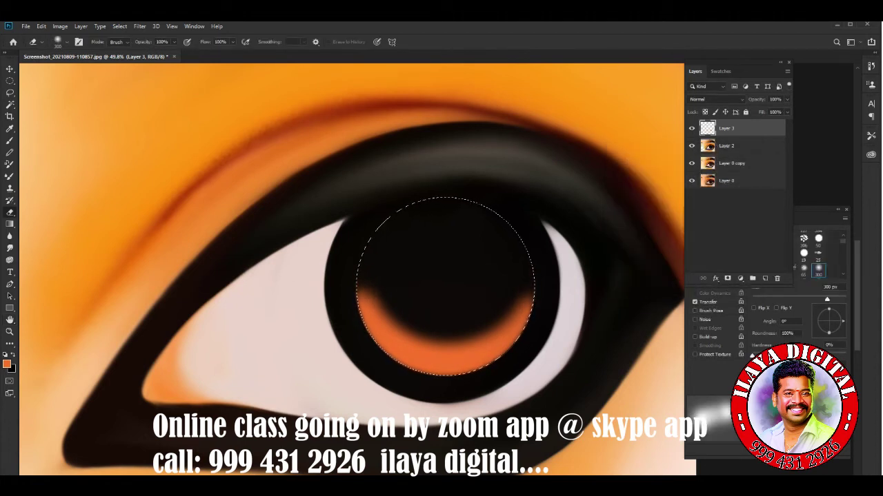
Step: Repaint orange along the pupil's lower-right rim and erase the crescent's left end
{"action": "key", "text": "b"}
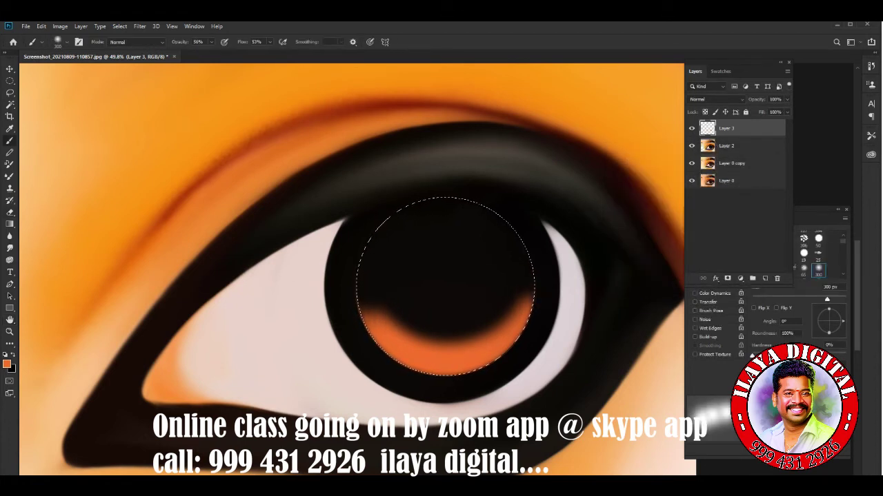
{"action": "mouse_move", "coordinate": [524, 282]}
{"action": "left_mouse_down"}
{"action": "mouse_move", "coordinate": [514, 317]}
{"action": "mouse_move", "coordinate": [475, 345]}
{"action": "mouse_move", "coordinate": [413, 330]}
{"action": "mouse_move", "coordinate": [386, 303]}
{"action": "left_mouse_up"}
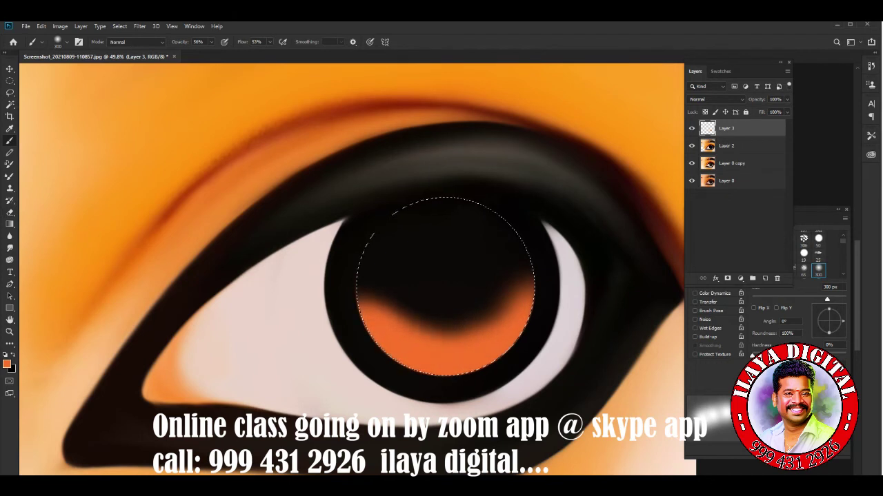
{"action": "key", "text": "e"}
{"action": "left_click_drag", "start_coordinate": [506, 306], "coordinate": [411, 322]}
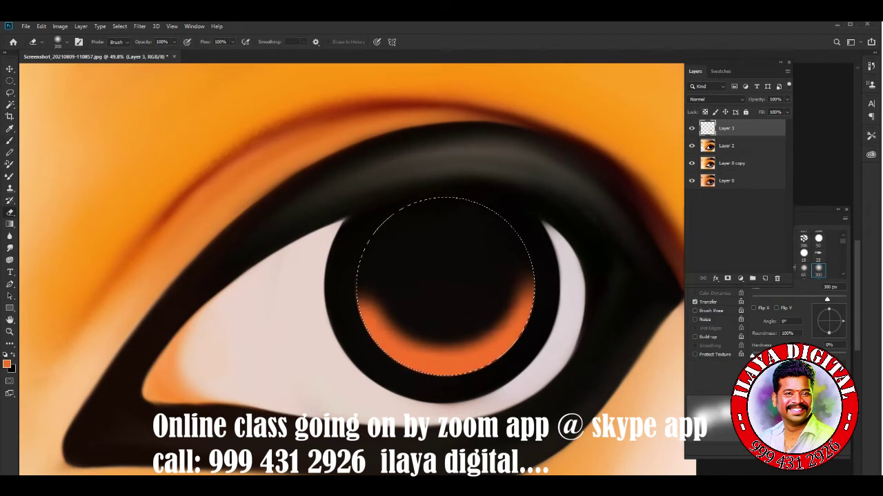
{"action": "key", "text": "r"}
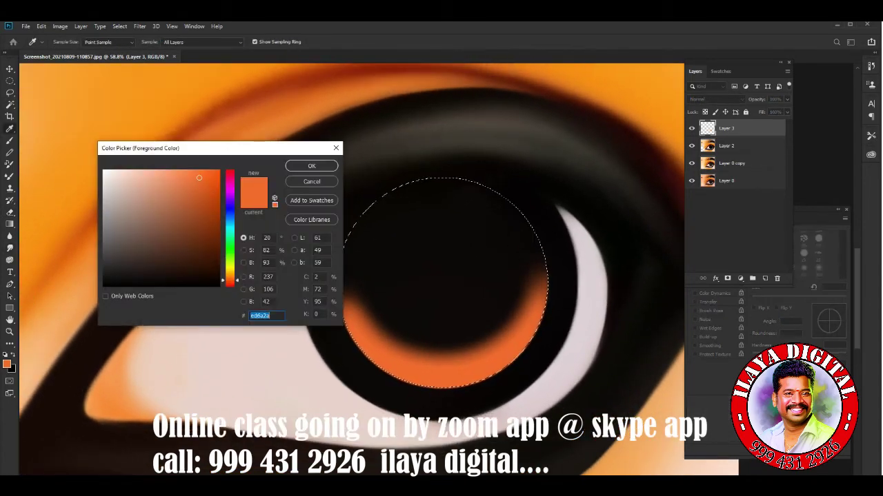
Step: Set the foreground colour to yellow
{"action": "left_click", "coordinate": [230, 266]}
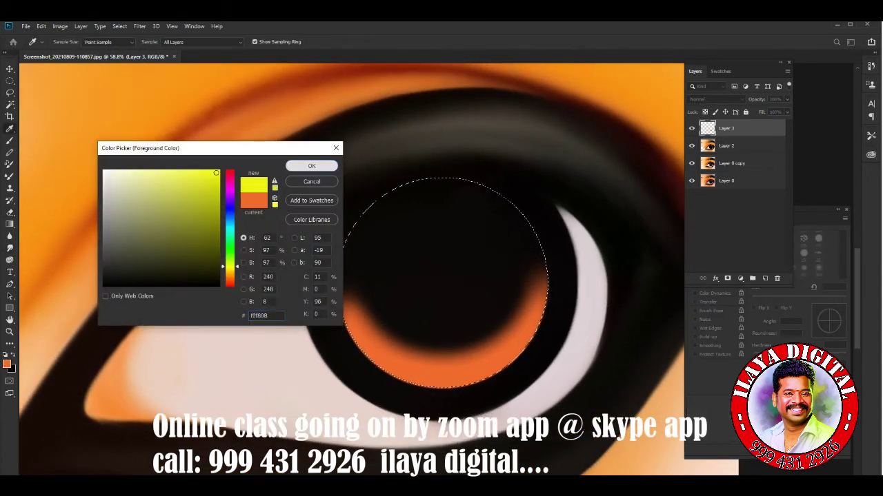
{"action": "left_click", "coordinate": [312, 165]}
{"action": "key", "text": "b"}
Step: Try yellow-green dabs along the lower-right iris, then undo them
{"action": "left_click", "coordinate": [383, 321]}
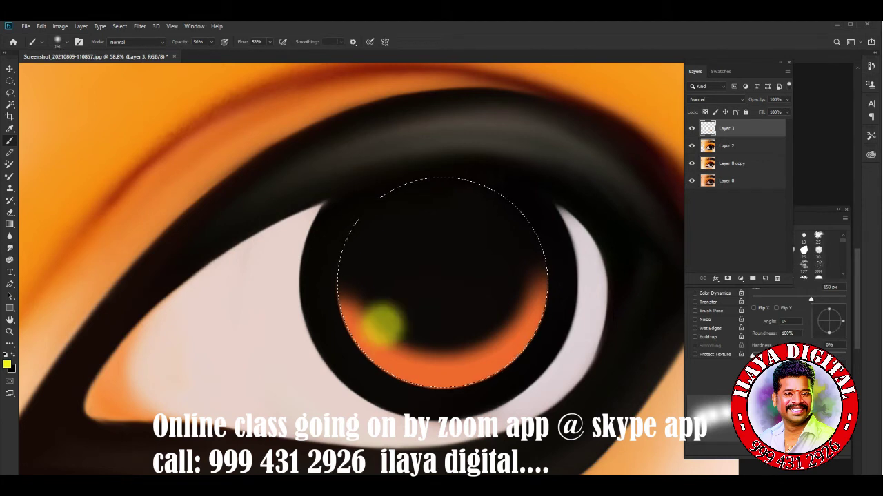
{"action": "left_click", "coordinate": [437, 342]}
{"action": "left_click", "coordinate": [473, 333]}
{"action": "left_click", "coordinate": [497, 319]}
{"action": "left_click_drag", "start_coordinate": [497, 319], "coordinate": [512, 298]}
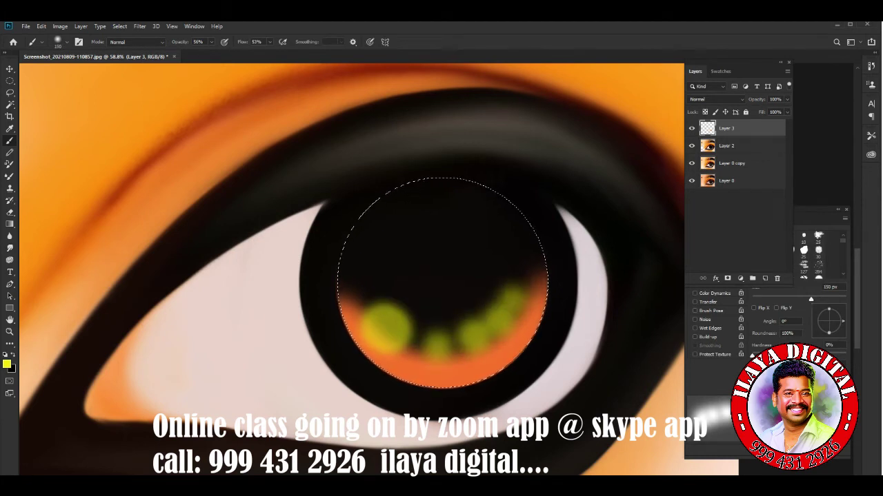
{"action": "key", "text": "ctrl+z"}
{"action": "key", "text": "ctrl+z"}
{"action": "key", "text": "ctrl+z"}
{"action": "key", "text": "ctrl+z"}
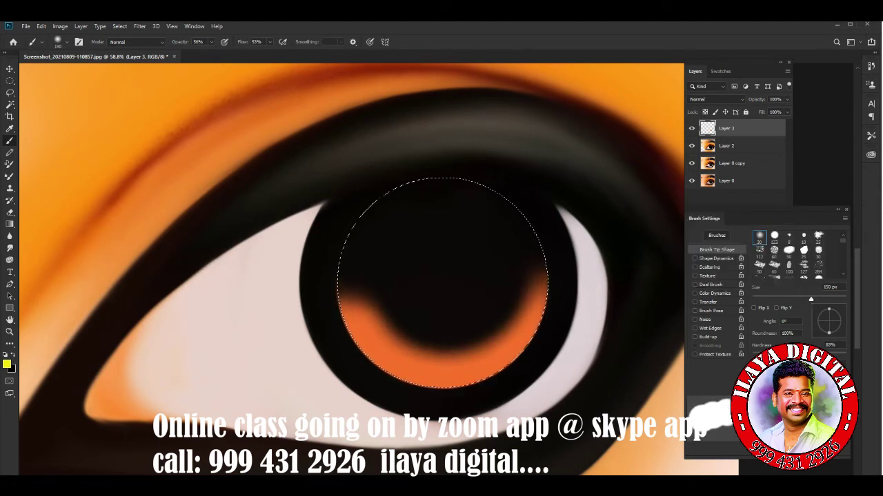
Step: Paint six soft yellow-green dots in an arc along the lower iris with a 90 px brush
{"action": "key", "text": "bracketleft"}
{"action": "key", "text": "bracketleft"}
{"action": "key", "text": "bracketleft"}
{"action": "left_click", "coordinate": [381, 307]}
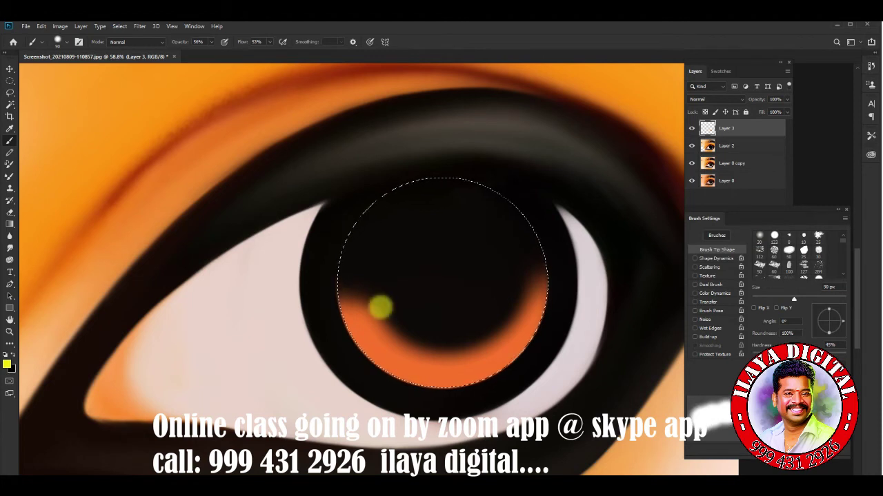
{"action": "left_click", "coordinate": [407, 331]}
{"action": "left_click", "coordinate": [442, 339]}
{"action": "left_click", "coordinate": [477, 336]}
{"action": "left_click", "coordinate": [501, 316]}
{"action": "left_click", "coordinate": [513, 295]}
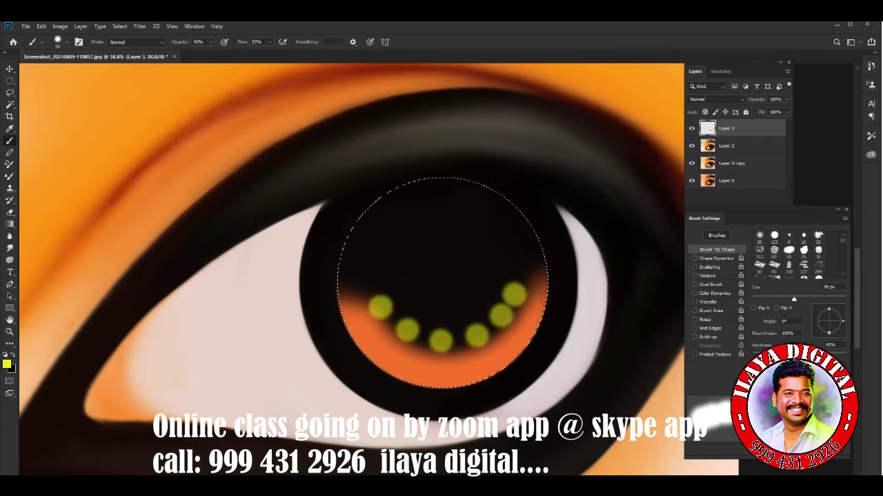
{"action": "key", "text": "shift+bracketleft"}
Step: Smudge the yellow-green dots upward into streaks, enlarging the smudge brush to 150 px
{"action": "key", "text": "r"}
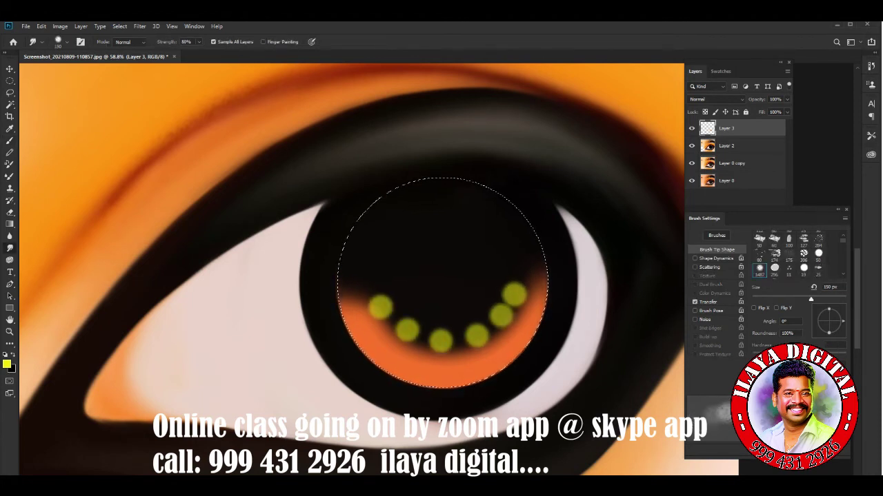
{"action": "mouse_move", "coordinate": [355, 289]}
{"action": "left_mouse_down"}
{"action": "mouse_move", "coordinate": [434, 348]}
{"action": "mouse_move", "coordinate": [507, 310]}
{"action": "mouse_move", "coordinate": [524, 283]}
{"action": "mouse_move", "coordinate": [516, 267]}
{"action": "left_mouse_up"}
{"action": "key", "text": "bracketright"}
{"action": "key", "text": "bracketright"}
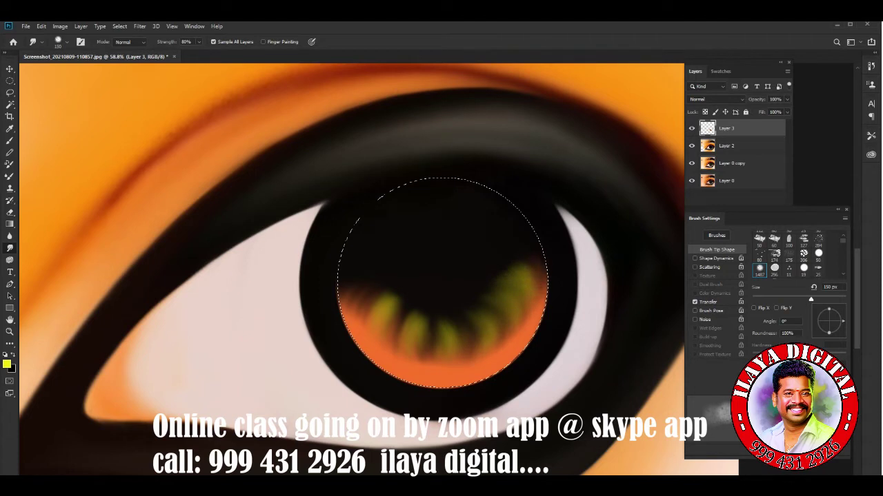
{"action": "left_click_drag", "start_coordinate": [480, 352], "coordinate": [456, 324]}
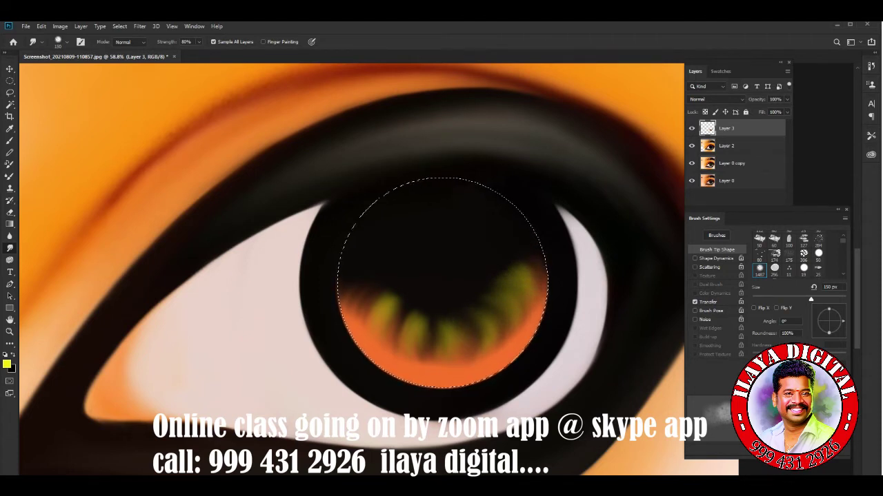
Step: Add four more yellow-green dabs along the lower iris
{"action": "key", "text": "b"}
{"action": "left_click", "coordinate": [371, 298]}
{"action": "left_click", "coordinate": [431, 337]}
{"action": "left_click", "coordinate": [473, 334]}
{"action": "left_click", "coordinate": [496, 314]}
Step: Smudge the new dabs into soft streaks fanning upward across the lower iris
{"action": "key", "text": "r"}
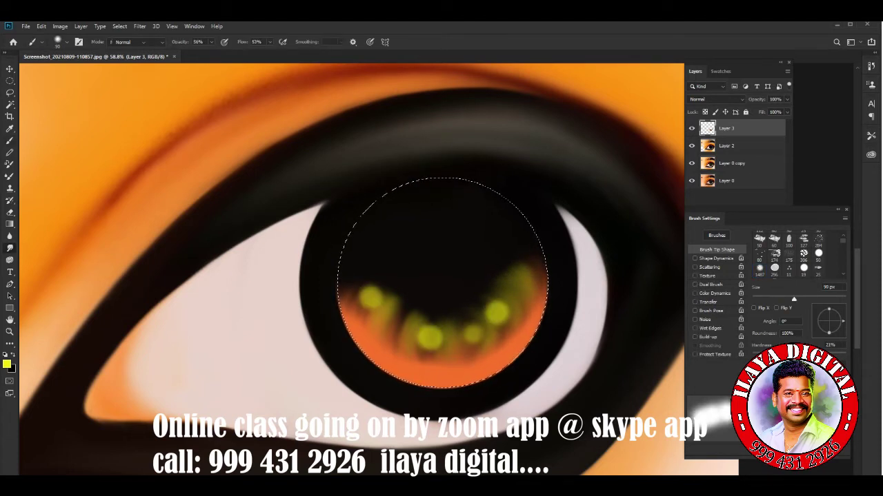
{"action": "mouse_move", "coordinate": [364, 290]}
{"action": "left_mouse_down"}
{"action": "mouse_move", "coordinate": [424, 331]}
{"action": "mouse_move", "coordinate": [466, 335]}
{"action": "mouse_move", "coordinate": [524, 282]}
{"action": "left_mouse_up"}
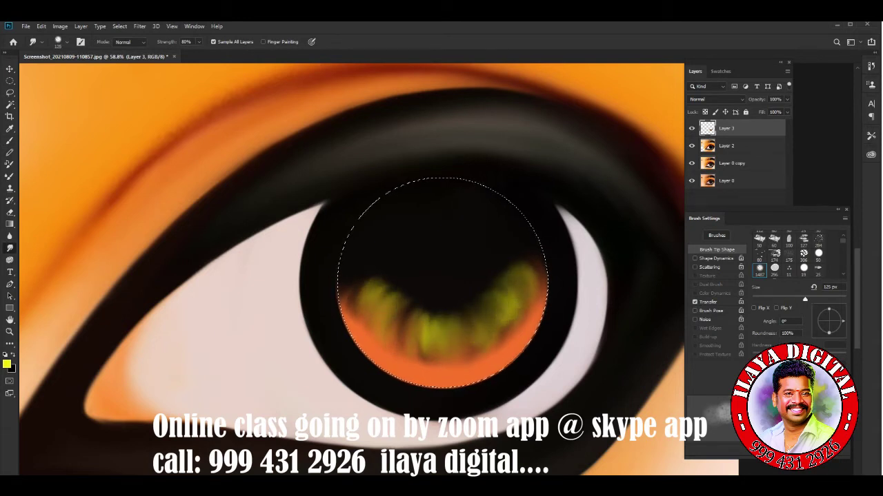
{"action": "mouse_move", "coordinate": [364, 286]}
{"action": "left_mouse_down"}
{"action": "mouse_move", "coordinate": [422, 333]}
{"action": "mouse_move", "coordinate": [477, 324]}
{"action": "mouse_move", "coordinate": [509, 271]}
{"action": "mouse_move", "coordinate": [523, 273]}
{"action": "mouse_move", "coordinate": [476, 362]}
{"action": "mouse_move", "coordinate": [424, 353]}
{"action": "mouse_move", "coordinate": [358, 284]}
{"action": "left_mouse_up"}
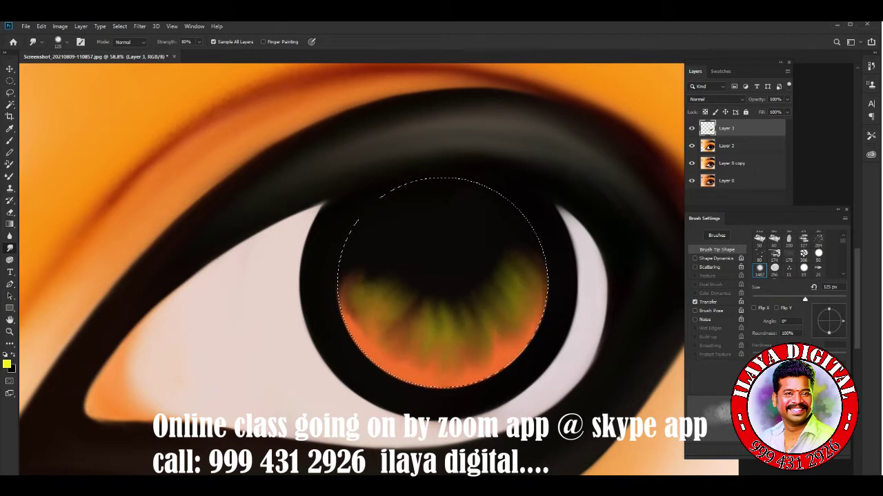
{"action": "left_click_drag", "start_coordinate": [417, 314], "coordinate": [403, 335]}
{"action": "mouse_move", "coordinate": [362, 283]}
{"action": "left_mouse_down"}
{"action": "mouse_move", "coordinate": [373, 272]}
{"action": "mouse_move", "coordinate": [414, 338]}
{"action": "mouse_move", "coordinate": [510, 276]}
{"action": "mouse_move", "coordinate": [514, 256]}
{"action": "left_mouse_up"}
{"action": "mouse_move", "coordinate": [362, 269]}
{"action": "left_mouse_down"}
{"action": "mouse_move", "coordinate": [369, 303]}
{"action": "mouse_move", "coordinate": [400, 341]}
{"action": "mouse_move", "coordinate": [448, 331]}
{"action": "mouse_move", "coordinate": [510, 283]}
{"action": "left_mouse_up"}
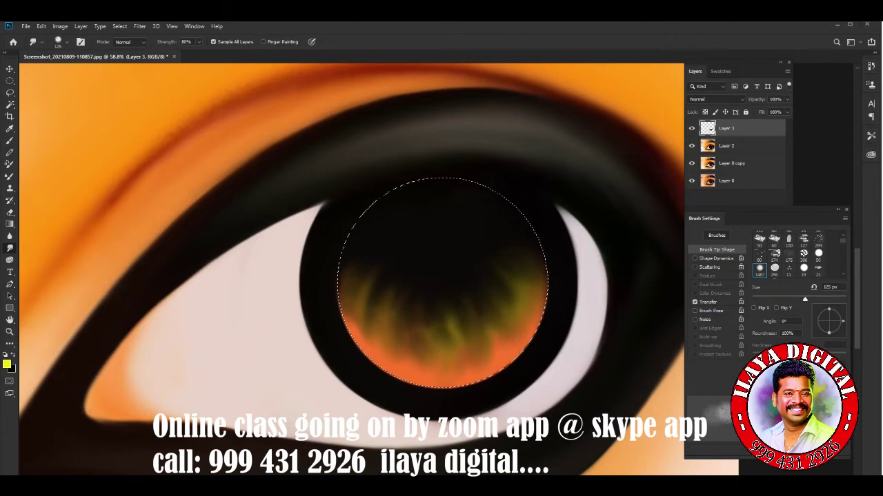
Step: Set the foreground to red and the brush to 70 px at 46% opacity
{"action": "left_click", "coordinate": [6, 364]}
{"action": "left_click", "coordinate": [229, 171]}
{"action": "key", "text": "Return"}
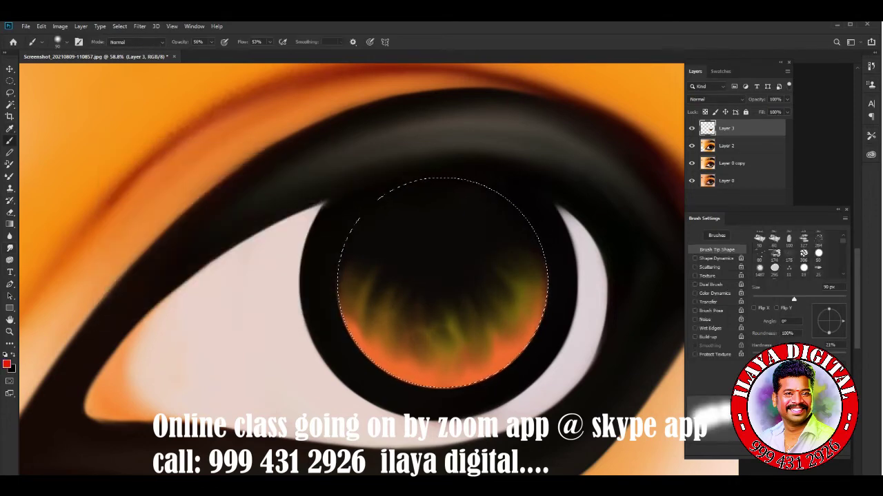
{"action": "key", "text": "bracketleft"}
{"action": "key", "text": "bracketleft"}
{"action": "key", "text": "1"}
{"action": "key", "text": "6"}
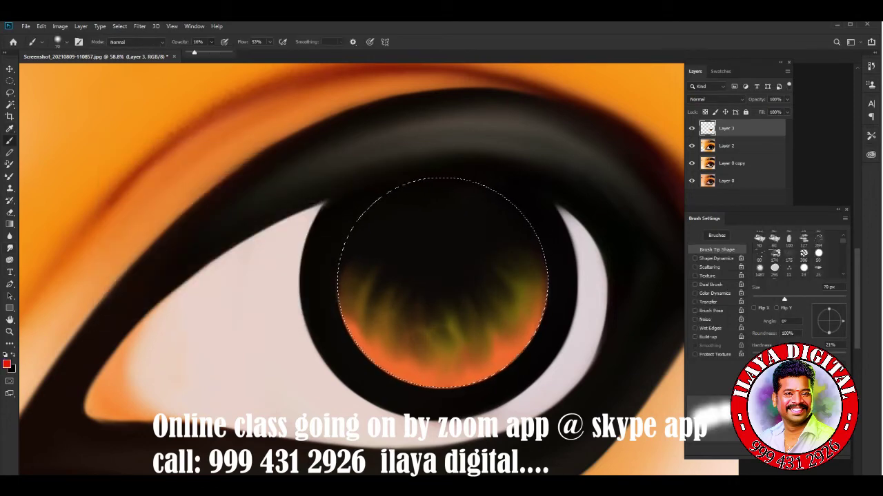
{"action": "key", "text": "4"}
{"action": "key", "text": "6"}
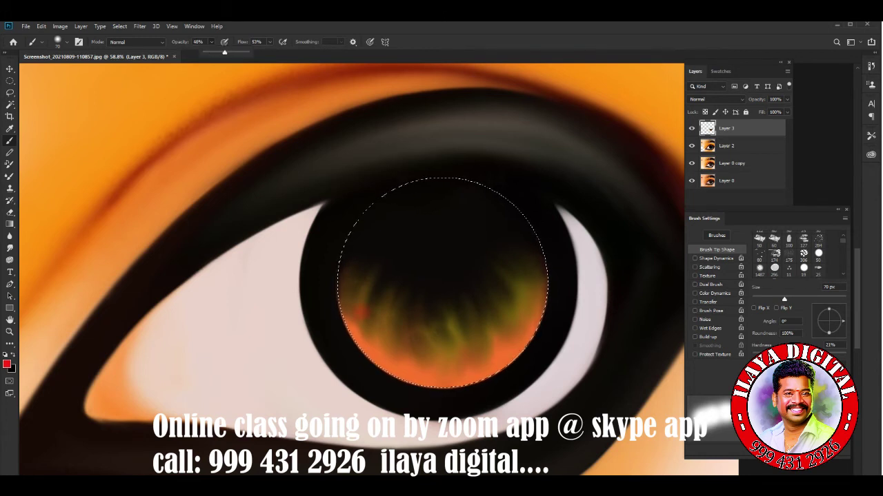
Step: Paint a row of red dots along the lower iris edge, undoing the last one
{"action": "left_click", "coordinate": [360, 311]}
{"action": "left_click", "coordinate": [407, 351]}
{"action": "left_click", "coordinate": [439, 357]}
{"action": "left_click", "coordinate": [466, 355]}
{"action": "left_click", "coordinate": [482, 343]}
{"action": "left_click", "coordinate": [496, 333]}
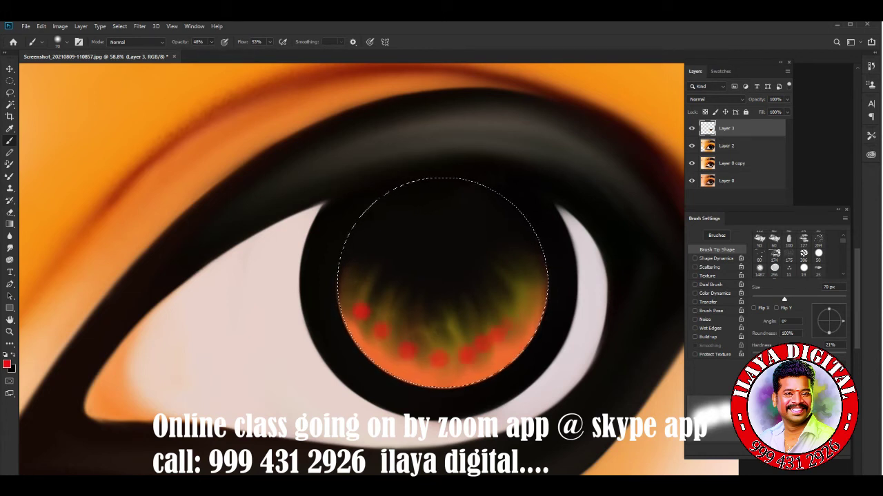
{"action": "left_click", "coordinate": [453, 360]}
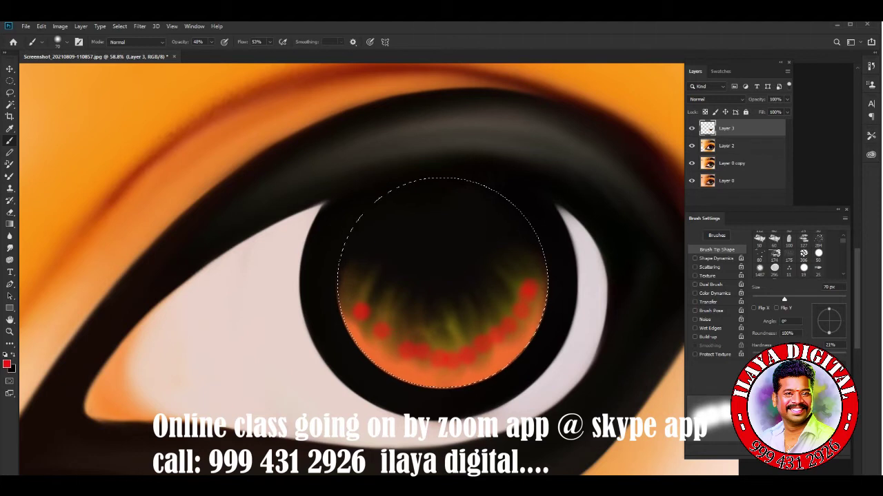
{"action": "key", "text": "ctrl+z"}
{"action": "key", "text": "ctrl+z"}
{"action": "key", "text": "ctrl+z"}
{"action": "key", "text": "ctrl+z"}
{"action": "key", "text": "ctrl+z"}
{"action": "key", "text": "ctrl+z"}
{"action": "key", "text": "ctrl+z"}
{"action": "key", "text": "ctrl+z"}
Step: Raise the brush to 82% opacity and 68% hardness and paint a hard red dot at the lower iris
{"action": "key", "text": "bracketright"}
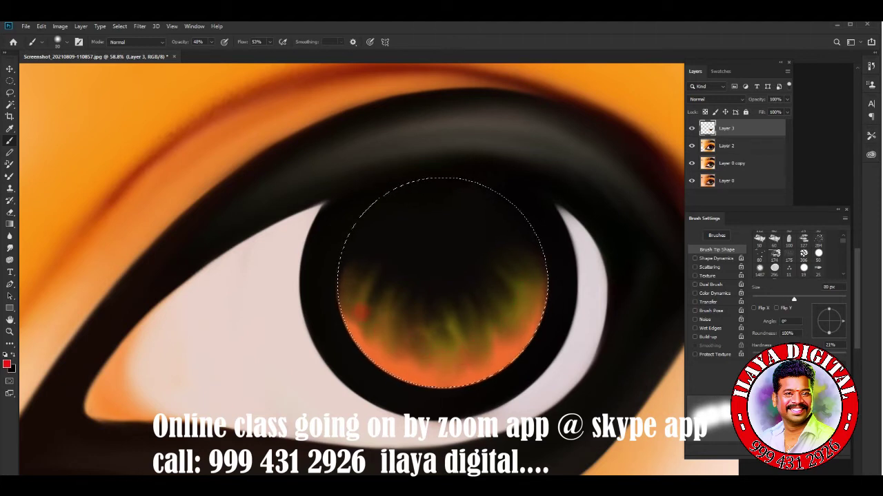
{"action": "key", "text": "bracketright"}
{"action": "key", "text": "bracketright"}
{"action": "left_click", "coordinate": [446, 357]}
{"action": "left_click", "coordinate": [211, 42]}
{"action": "left_click_drag", "start_coordinate": [211, 52], "coordinate": [226, 53]}
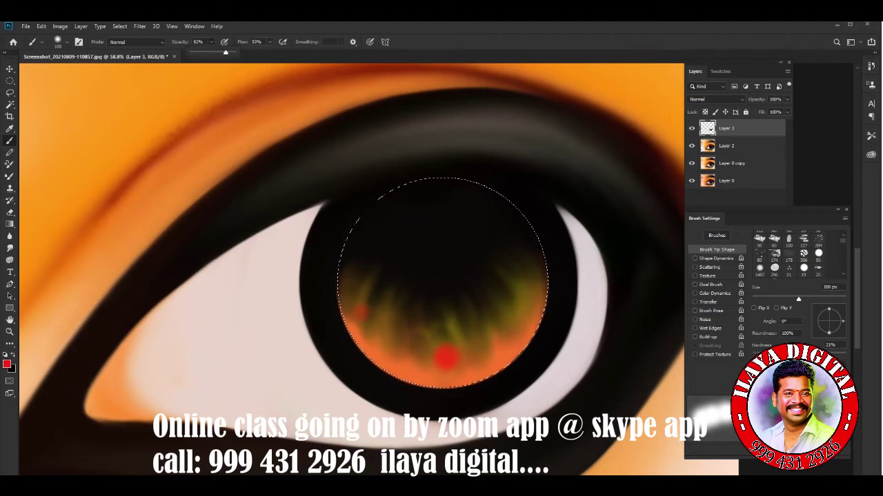
{"action": "left_click_drag", "start_coordinate": [769, 352], "coordinate": [808, 351]}
{"action": "left_click", "coordinate": [446, 357]}
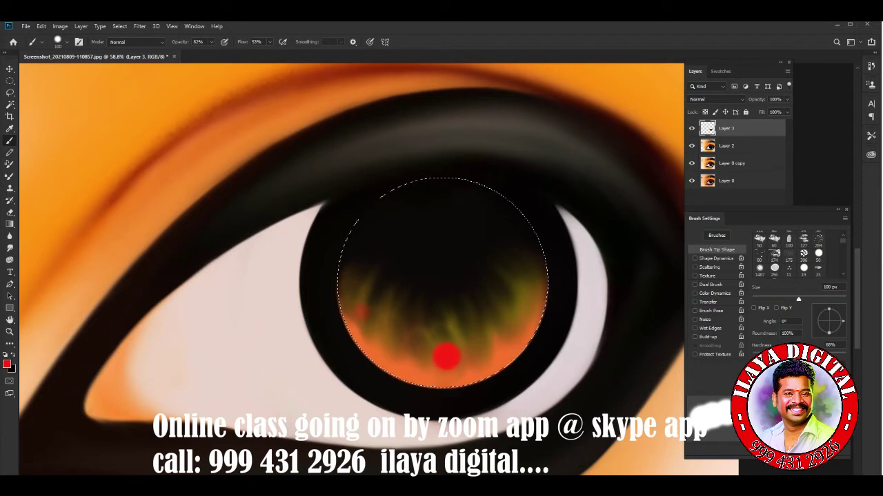
Step: Add four more red dots around the lower iris with a 90 px and smaller brush
{"action": "key", "text": "bracketleft"}
{"action": "left_click", "coordinate": [490, 343]}
{"action": "left_click", "coordinate": [396, 340]}
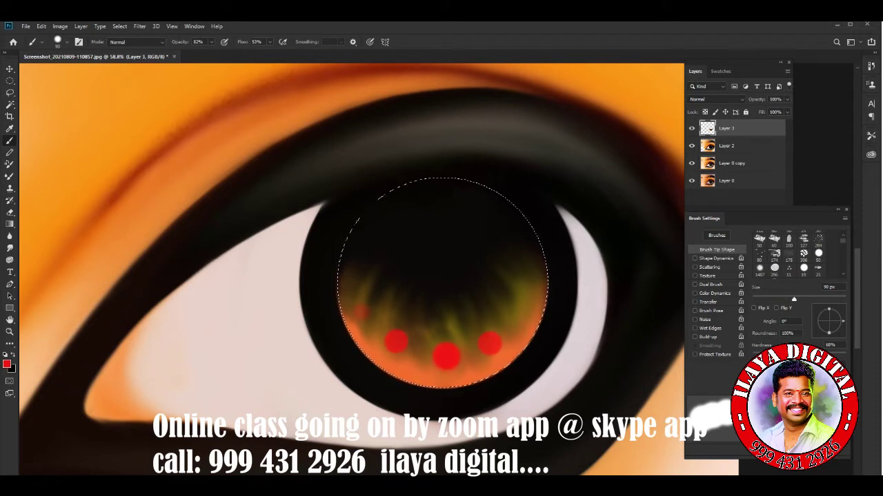
{"action": "key", "text": "bracketleft"}
{"action": "key", "text": "bracketleft"}
{"action": "left_click", "coordinate": [518, 313]}
{"action": "left_click", "coordinate": [366, 311]}
Step: Smear each of the five red dots into soft reddish blobs with a 90 px Smudge brush
{"action": "key", "text": "r"}
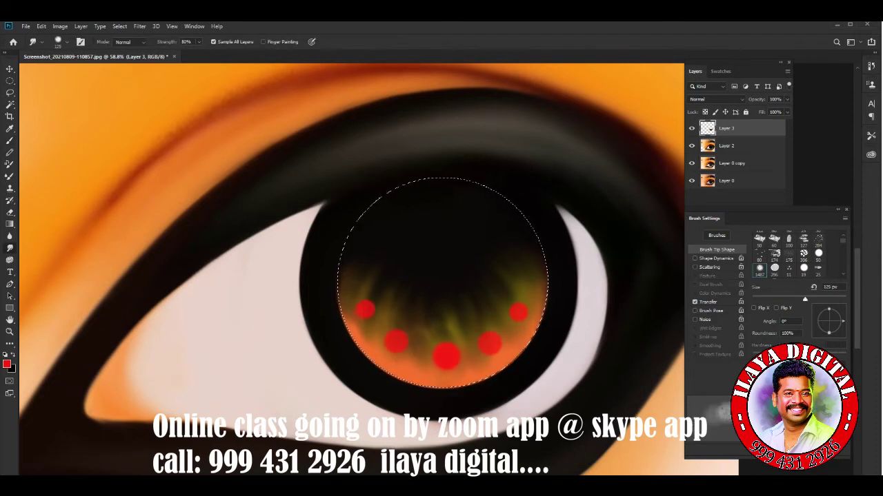
{"action": "key", "text": "bracketright"}
{"action": "key", "text": "bracketright"}
{"action": "left_click_drag", "start_coordinate": [365, 310], "coordinate": [357, 297]}
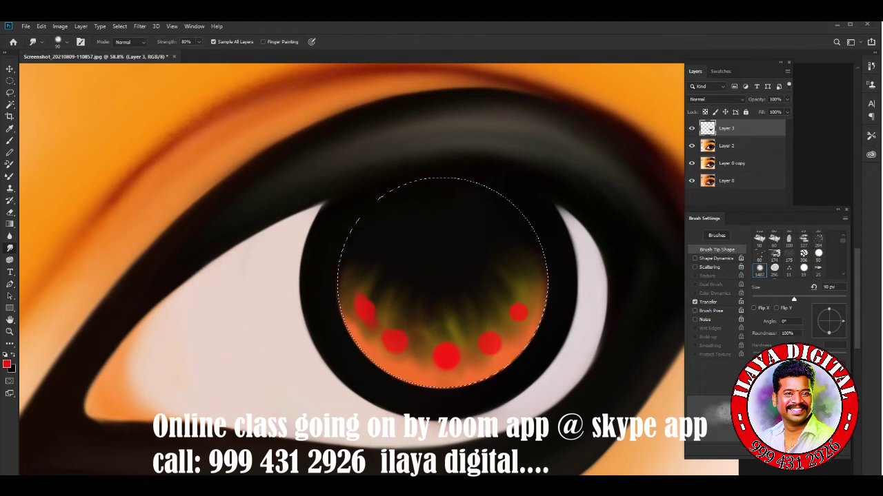
{"action": "mouse_move", "coordinate": [395, 340]}
{"action": "left_mouse_down"}
{"action": "mouse_move", "coordinate": [408, 355]}
{"action": "mouse_move", "coordinate": [439, 359]}
{"action": "left_mouse_up"}
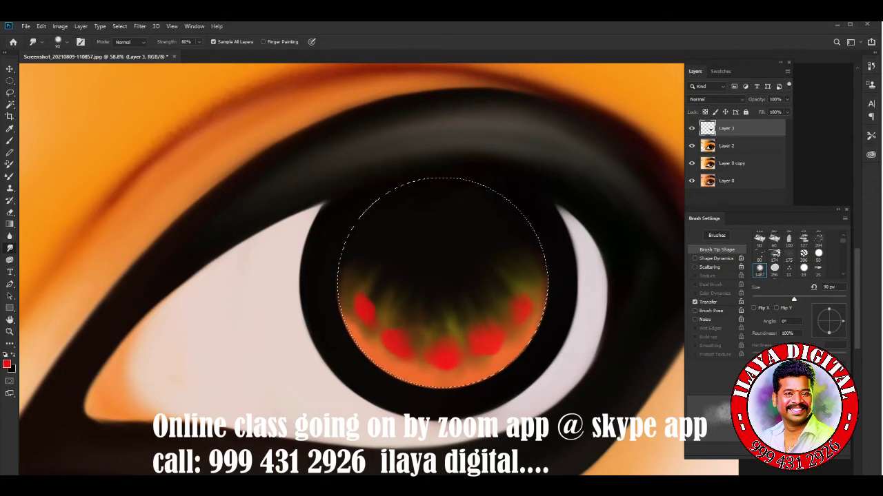
{"action": "left_click_drag", "start_coordinate": [373, 302], "coordinate": [363, 299]}
{"action": "left_click_drag", "start_coordinate": [383, 349], "coordinate": [456, 369]}
{"action": "left_click_drag", "start_coordinate": [503, 344], "coordinate": [499, 350]}
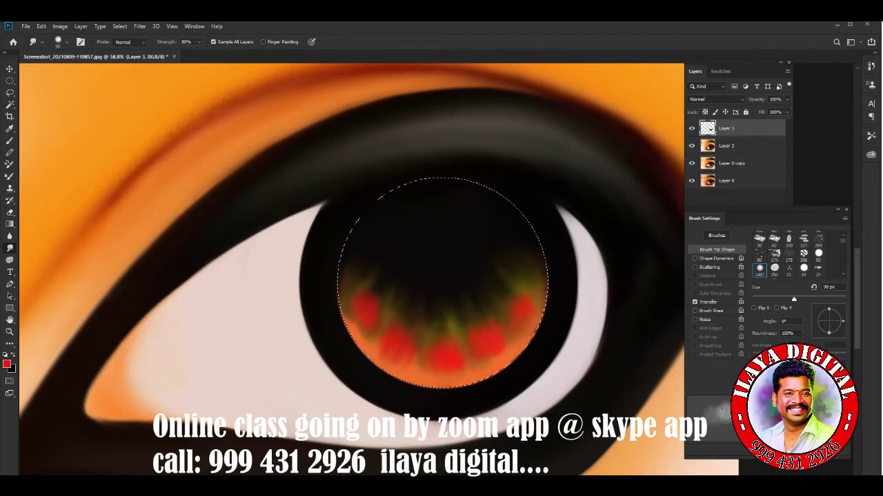
{"action": "left_click", "coordinate": [139, 26]}
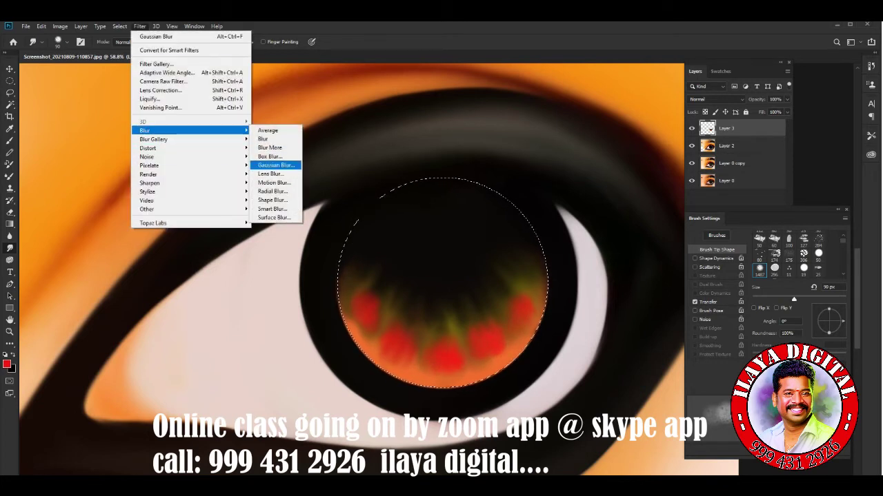
Step: Apply a Gaussian Blur to the iris dots on Layer 3
{"action": "left_click", "coordinate": [275, 167]}
{"action": "type", "text": "6.6"}
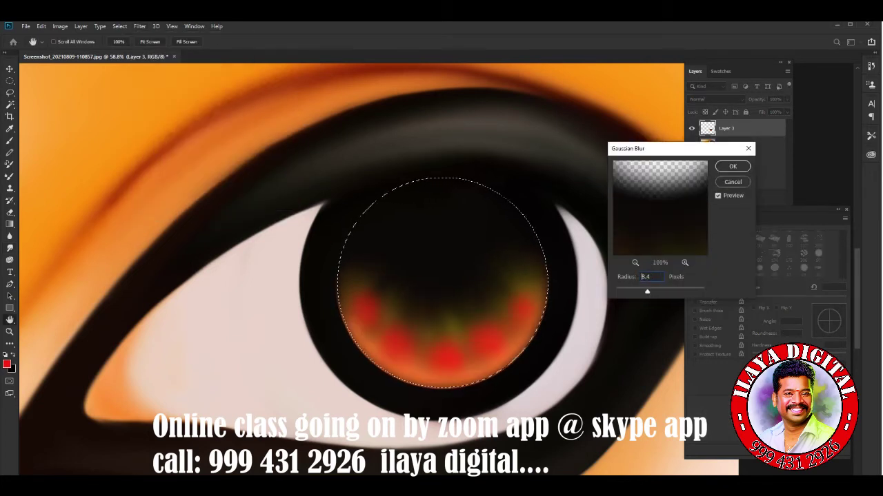
{"action": "type", "text": "0.1"}
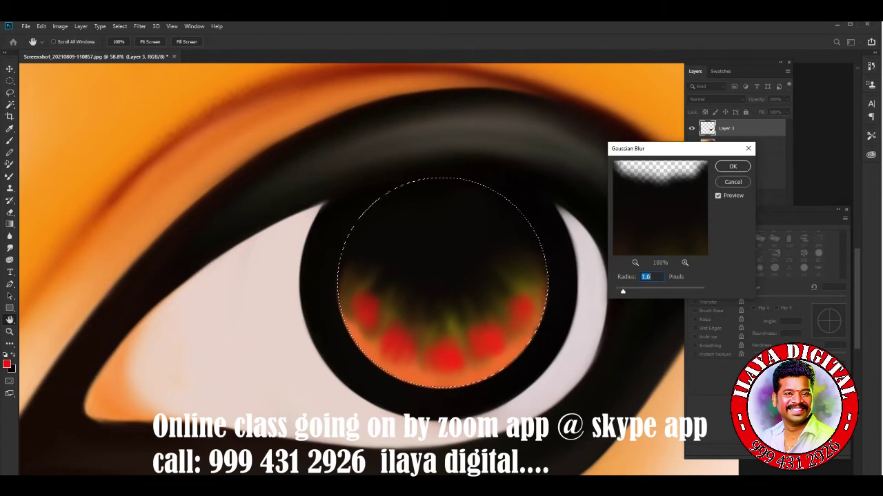
{"action": "left_click_drag", "start_coordinate": [623, 291], "coordinate": [632, 291]}
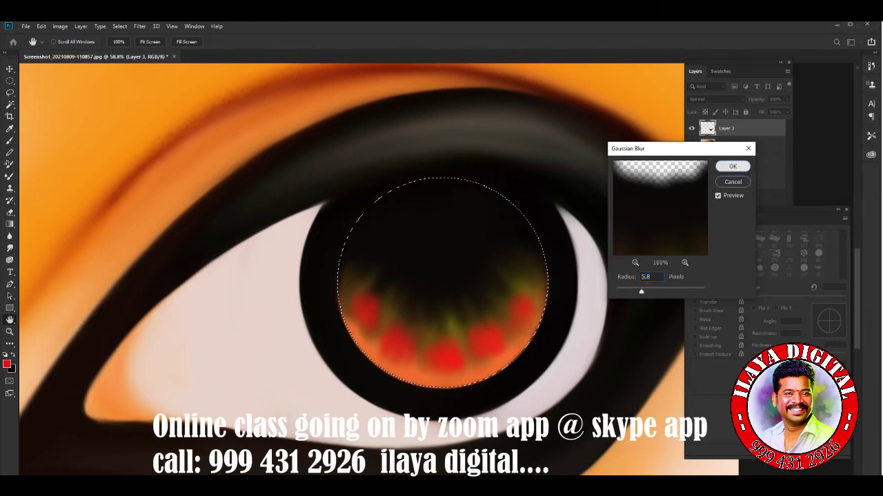
{"action": "left_click", "coordinate": [732, 166]}
Step: Shift the iris glow's hue to magenta-pink (about -34) and deselect the circle
{"action": "key", "text": "ctrl+u"}
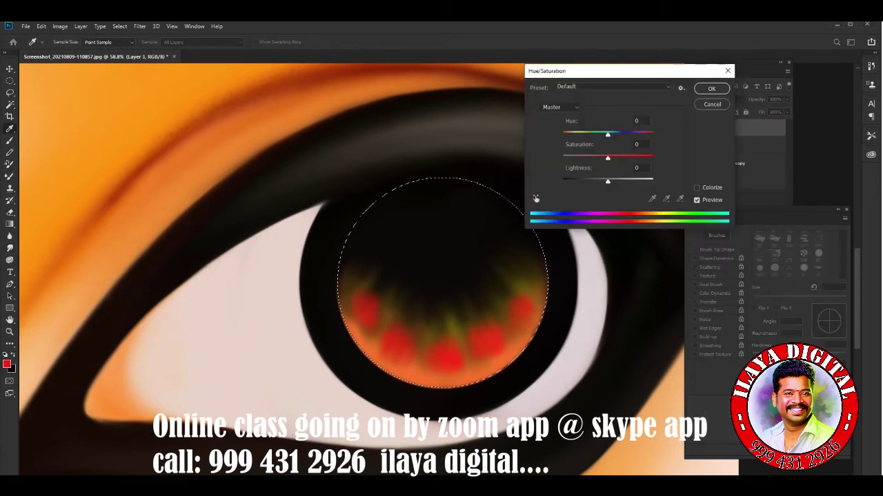
{"action": "key", "text": "shift+Down"}
{"action": "key", "text": "shift+Down"}
{"action": "key", "text": "shift+Down"}
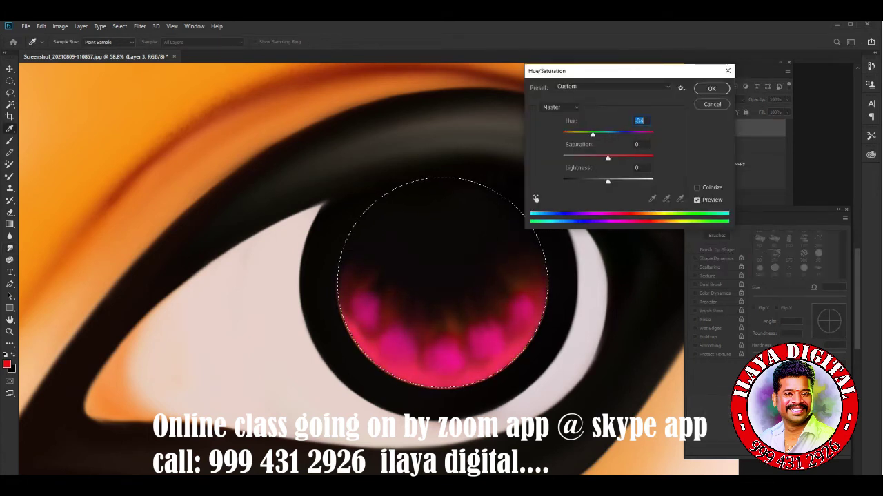
{"action": "key", "text": "shift+Up"}
{"action": "key", "text": "Up"}
{"action": "key", "text": "Return"}
{"action": "key", "text": "ctrl+d"}
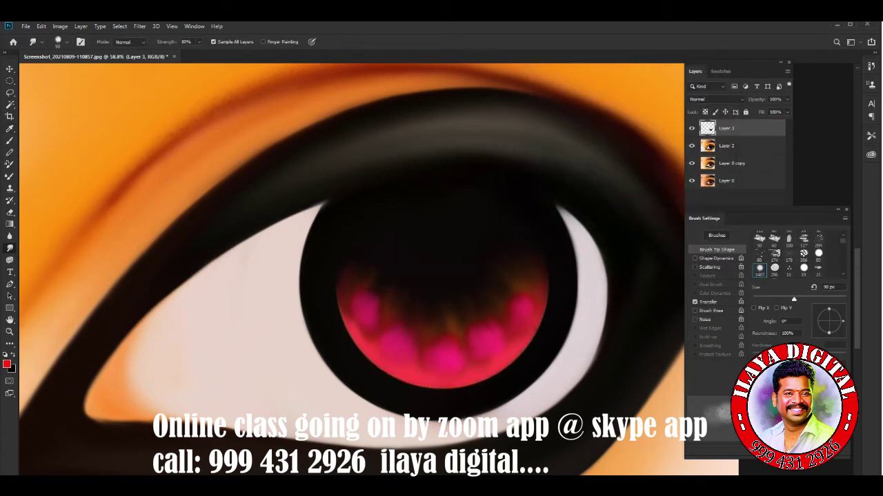
Step: Lower Layer 3's Fill to about 73% and add a new empty Layer 4
{"action": "scroll", "coordinate": [536, 321], "scroll_direction": "down", "scroll_amount": 5}
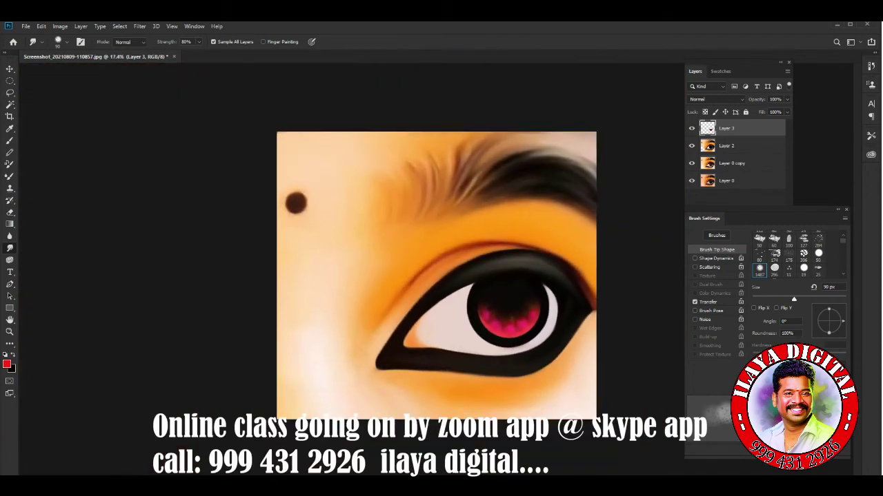
{"action": "scroll", "coordinate": [441, 276], "scroll_direction": "up", "scroll_amount": 2}
{"action": "scroll", "coordinate": [442, 276], "scroll_direction": "up", "scroll_amount": 2}
{"action": "mouse_move", "coordinate": [787, 111]}
{"action": "left_mouse_down"}
{"action": "mouse_move", "coordinate": [763, 123]}
{"action": "mouse_move", "coordinate": [773, 123]}
{"action": "left_mouse_up"}
{"action": "scroll", "coordinate": [614, 396], "scroll_direction": "down", "scroll_amount": 3}
{"action": "scroll", "coordinate": [569, 319], "scroll_direction": "up", "scroll_amount": 4}
{"action": "key", "text": "ctrl+shift+alt+n"}
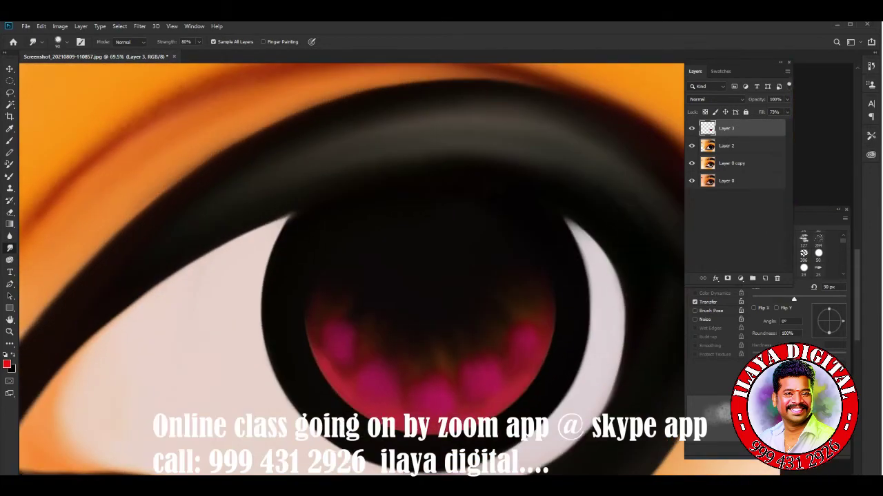
Step: Paint two pale pink catchlight dots on the upper pupil with a brush up to 125 px
{"action": "key", "text": "b"}
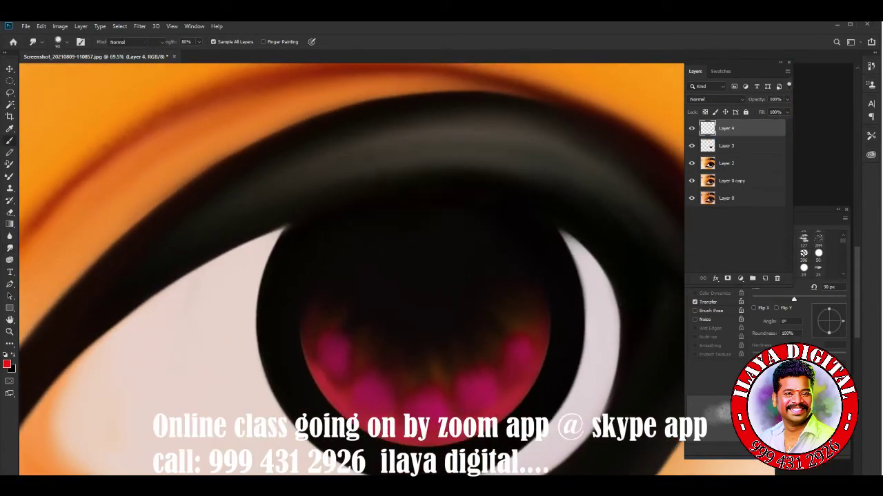
{"action": "left_click", "coordinate": [6, 364]}
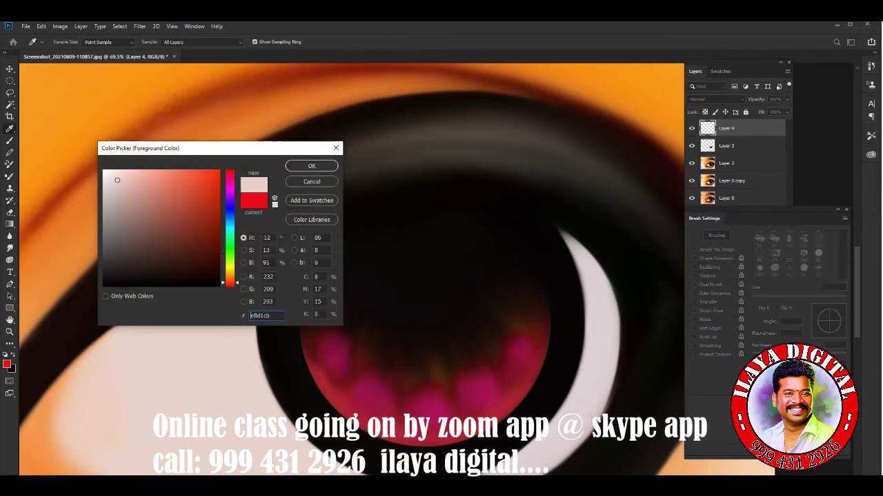
{"action": "key", "text": "Return"}
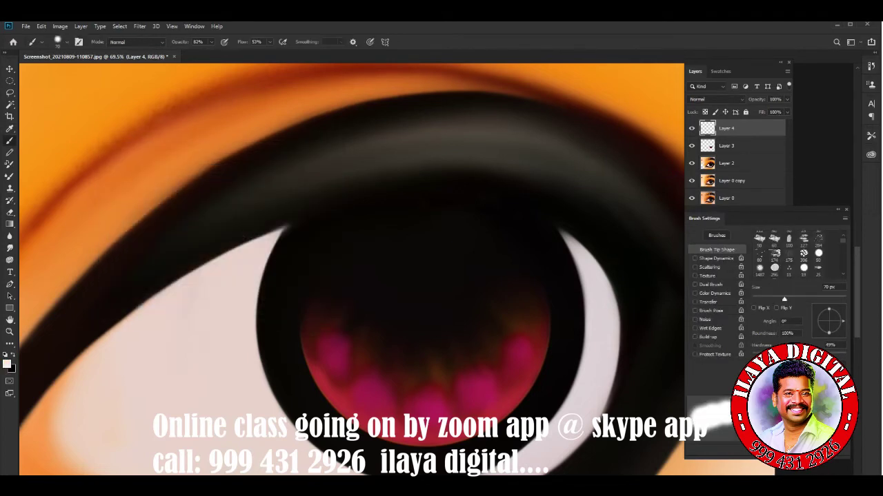
{"action": "key", "text": "bracketright"}
{"action": "key", "text": "bracketright"}
{"action": "key", "text": "bracketright"}
{"action": "key", "text": "bracketright"}
{"action": "left_click", "coordinate": [476, 271]}
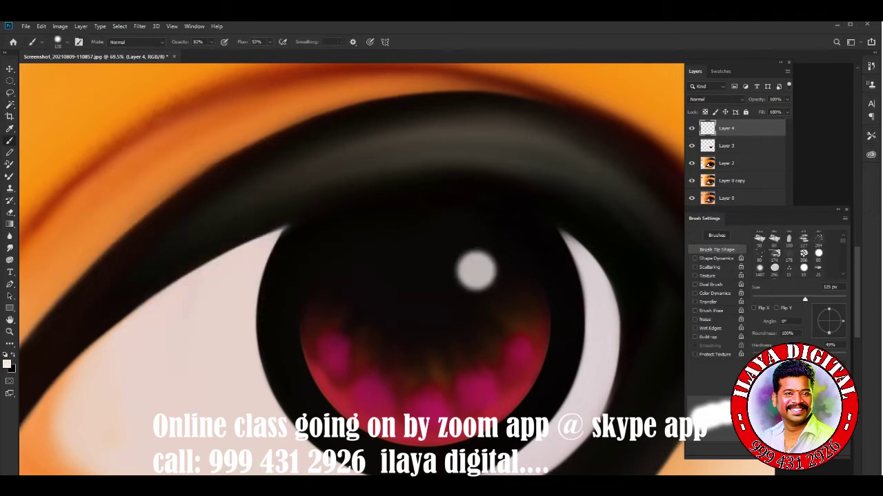
{"action": "key", "text": "bracketright"}
{"action": "key", "text": "bracketright"}
{"action": "left_click", "coordinate": [387, 264]}
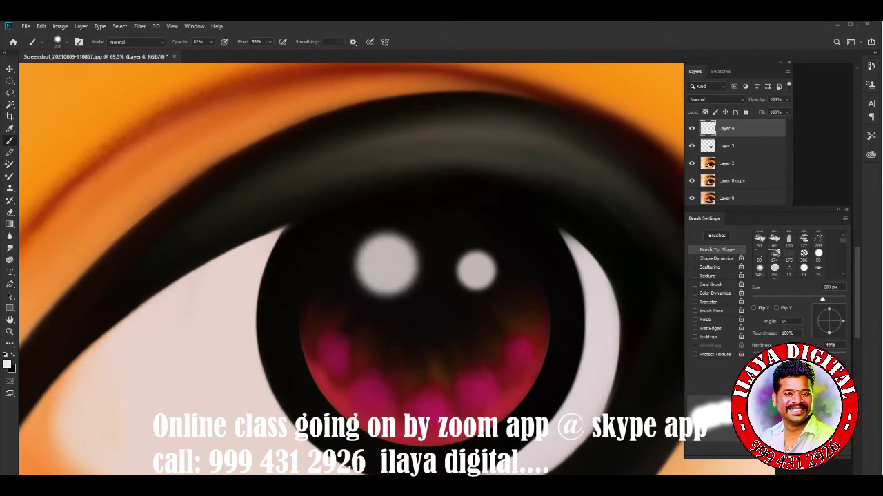
Step: Lower the catchlight layer's Fill to 76%
{"action": "scroll", "coordinate": [570, 313], "scroll_direction": "down", "scroll_amount": 5}
{"action": "scroll", "coordinate": [436, 276], "scroll_direction": "down", "scroll_amount": 2}
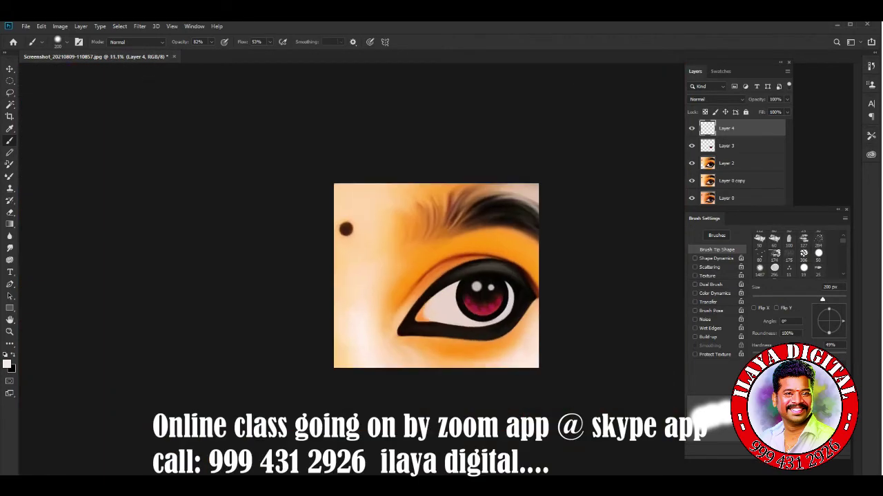
{"action": "scroll", "coordinate": [436, 275], "scroll_direction": "up", "scroll_amount": 3}
{"action": "left_click", "coordinate": [787, 112]}
{"action": "left_click_drag", "start_coordinate": [777, 122], "coordinate": [775, 122]}
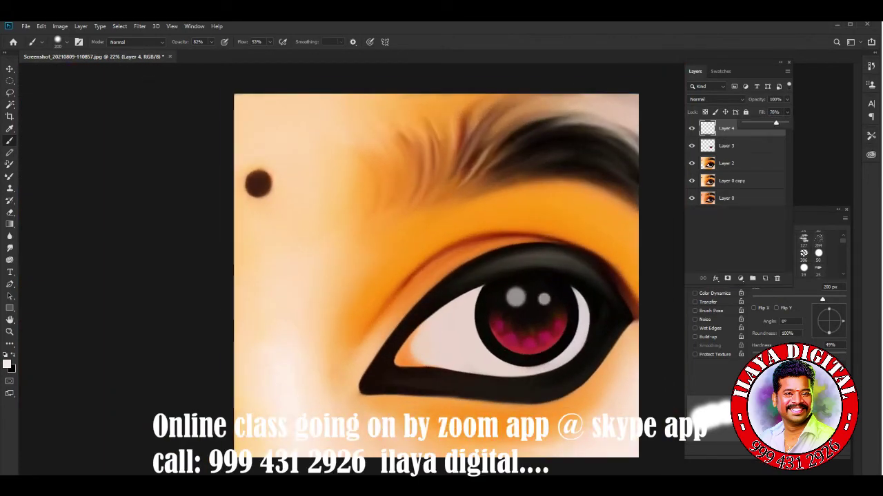
{"action": "scroll", "coordinate": [438, 345], "scroll_direction": "up", "scroll_amount": 3}
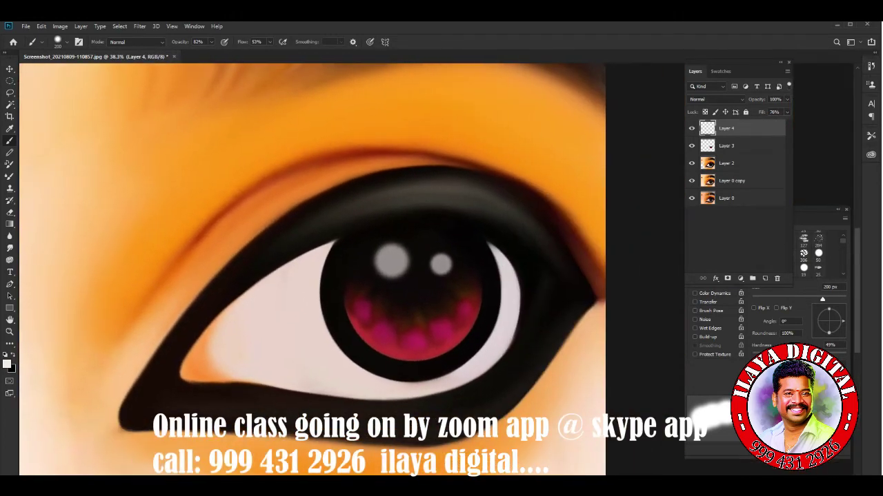
{"action": "scroll", "coordinate": [436, 276], "scroll_direction": "down", "scroll_amount": 4}
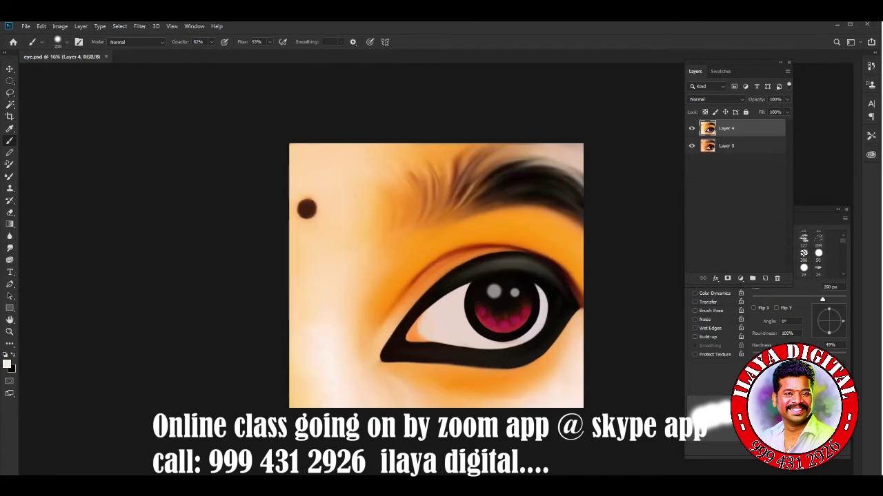
{"action": "scroll", "coordinate": [431, 247], "scroll_direction": "up", "scroll_amount": 2}
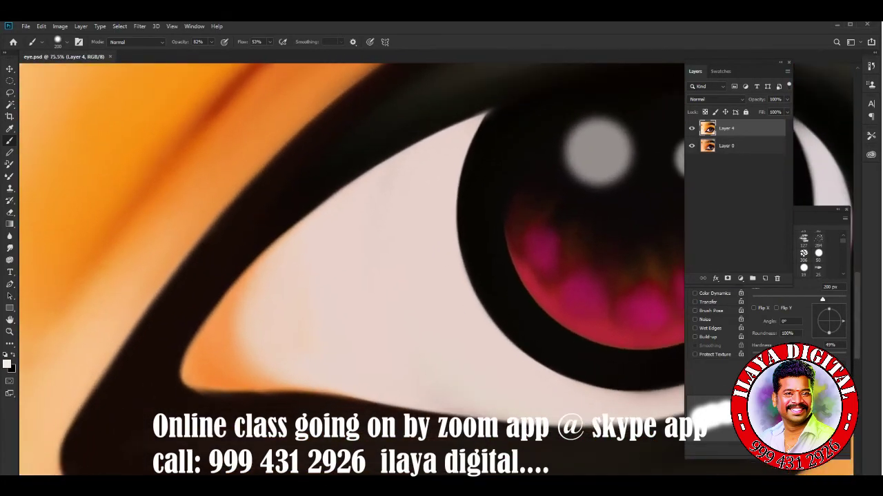
Step: Dot magenta-pink paint into the eye's inner corner with a 40 px brush
{"action": "left_click", "coordinate": [720, 71]}
{"action": "left_click", "coordinate": [737, 149]}
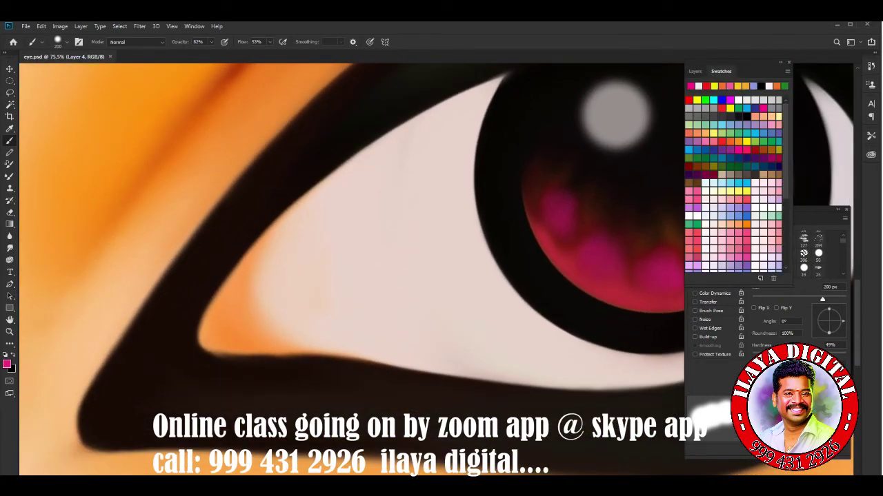
{"action": "left_click_drag", "start_coordinate": [822, 299], "coordinate": [770, 298]}
{"action": "left_click_drag", "start_coordinate": [268, 259], "coordinate": [246, 280]}
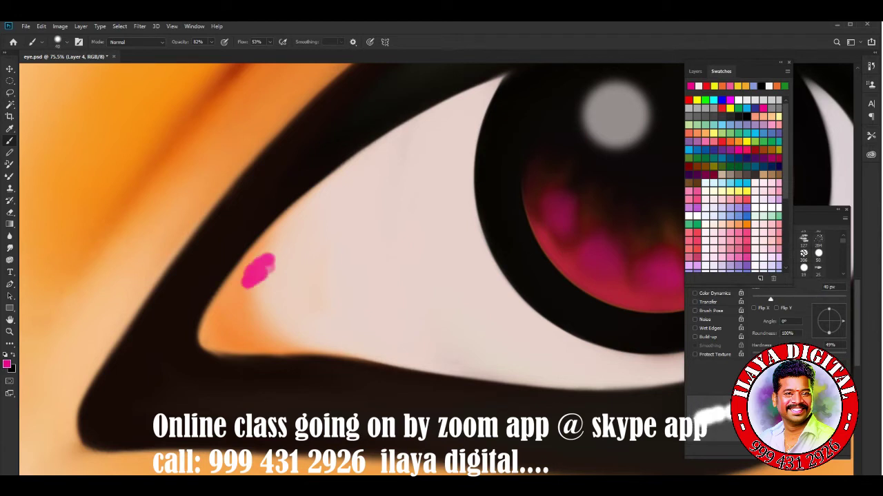
{"action": "mouse_move", "coordinate": [250, 320]}
{"action": "left_mouse_down"}
{"action": "mouse_move", "coordinate": [274, 333]}
{"action": "mouse_move", "coordinate": [256, 302]}
{"action": "left_mouse_up"}
{"action": "key", "text": "ctrl+z"}
{"action": "key", "text": "ctrl+z"}
{"action": "key", "text": "ctrl+z"}
{"action": "left_click", "coordinate": [254, 286]}
{"action": "left_click", "coordinate": [262, 313]}
{"action": "left_click", "coordinate": [262, 257]}
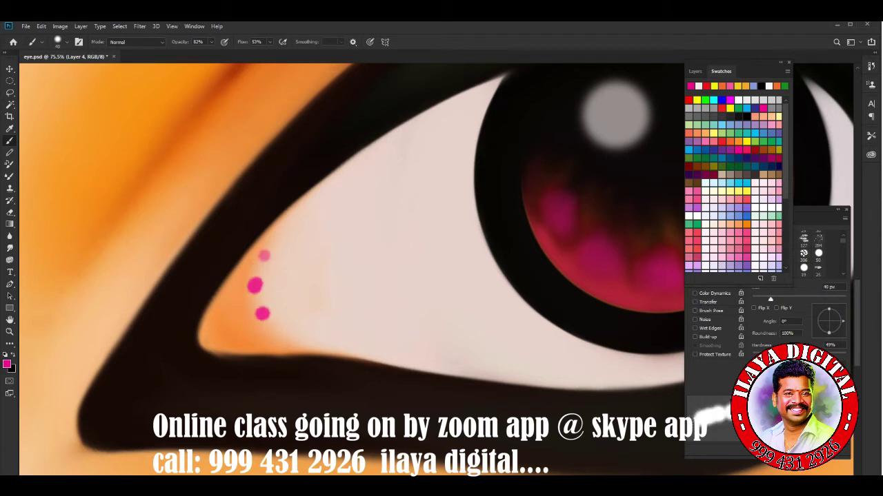
{"action": "left_click", "coordinate": [267, 335]}
Step: Smudge the pink dots into soft streaks, enlarging the smudge brush up to 150 px
{"action": "key", "text": "r"}
{"action": "left_click_drag", "start_coordinate": [262, 258], "coordinate": [274, 243]}
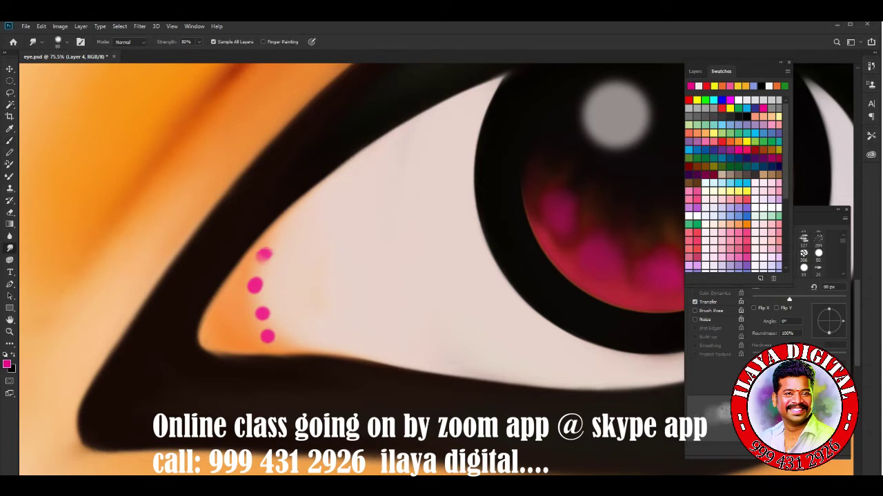
{"action": "mouse_move", "coordinate": [254, 284]}
{"action": "left_mouse_down"}
{"action": "mouse_move", "coordinate": [247, 274]}
{"action": "mouse_move", "coordinate": [240, 302]}
{"action": "mouse_move", "coordinate": [265, 342]}
{"action": "mouse_move", "coordinate": [279, 248]}
{"action": "mouse_move", "coordinate": [311, 193]}
{"action": "left_mouse_up"}
{"action": "key", "text": "bracketright"}
{"action": "mouse_move", "coordinate": [270, 306]}
{"action": "left_mouse_down"}
{"action": "mouse_move", "coordinate": [274, 348]}
{"action": "mouse_move", "coordinate": [258, 324]}
{"action": "left_mouse_up"}
{"action": "key", "text": "bracketright"}
{"action": "key", "text": "bracketright"}
{"action": "key", "text": "bracketright"}
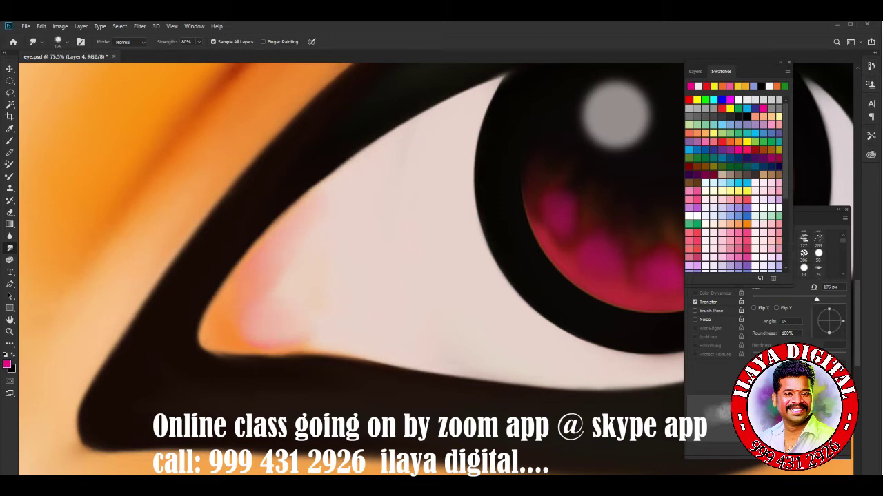
{"action": "left_click_drag", "start_coordinate": [289, 296], "coordinate": [289, 276]}
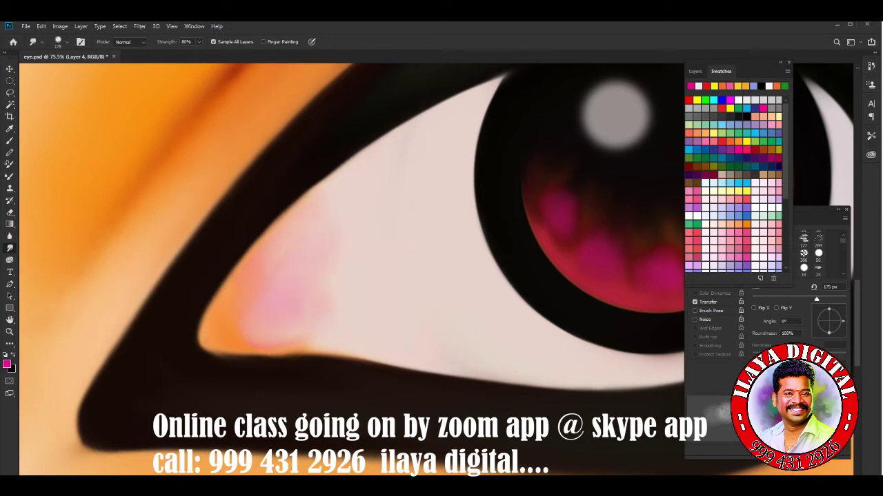
{"action": "left_click_drag", "start_coordinate": [296, 320], "coordinate": [345, 330]}
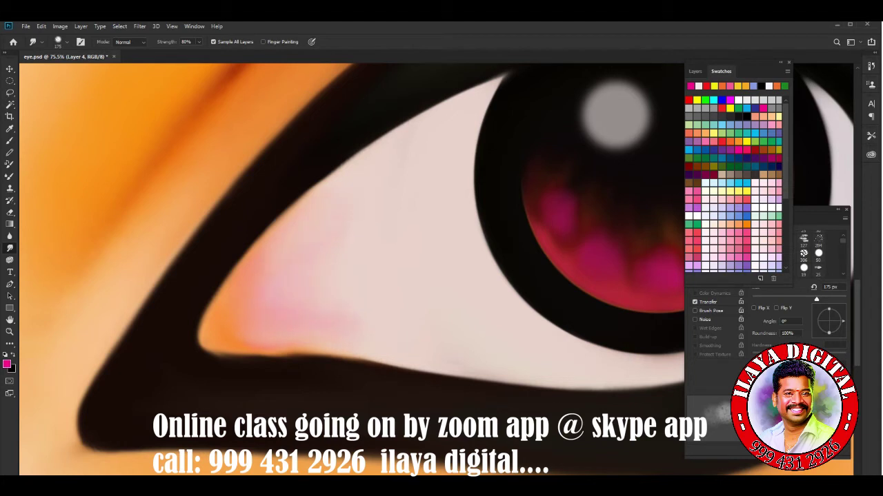
Step: Dab a white highlight at the inner corner tip and ready a 175 px smudge brush
{"action": "key", "text": "b"}
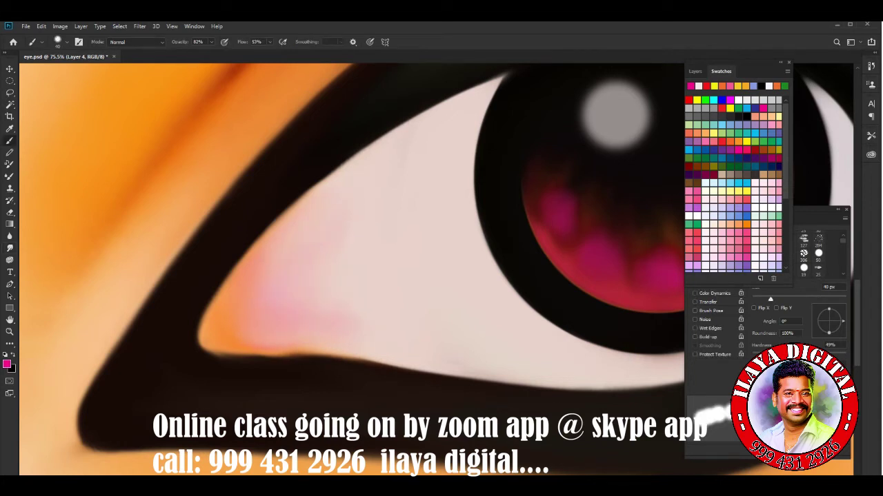
{"action": "left_click", "coordinate": [698, 85]}
{"action": "mouse_move", "coordinate": [218, 338]}
{"action": "left_mouse_down"}
{"action": "mouse_move", "coordinate": [216, 327]}
{"action": "mouse_move", "coordinate": [221, 346]}
{"action": "left_mouse_up"}
{"action": "key", "text": "r"}
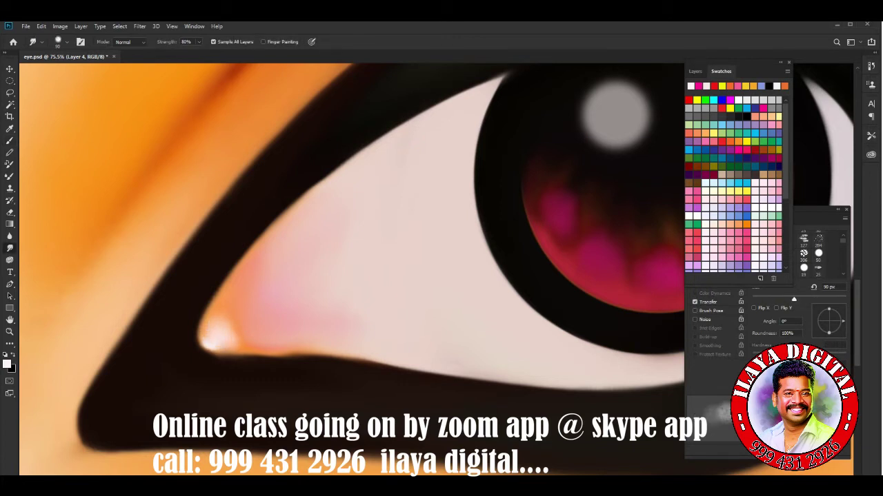
{"action": "key", "text": "bracketright"}
{"action": "scroll", "coordinate": [351, 269], "scroll_direction": "down", "scroll_amount": 3}
{"action": "scroll", "coordinate": [352, 269], "scroll_direction": "down", "scroll_amount": 2}
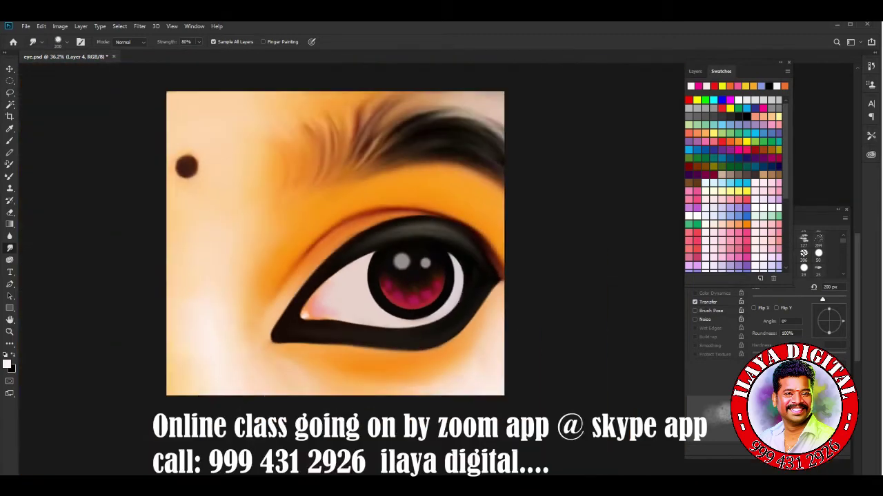
{"action": "scroll", "coordinate": [351, 269], "scroll_direction": "up", "scroll_amount": 1}
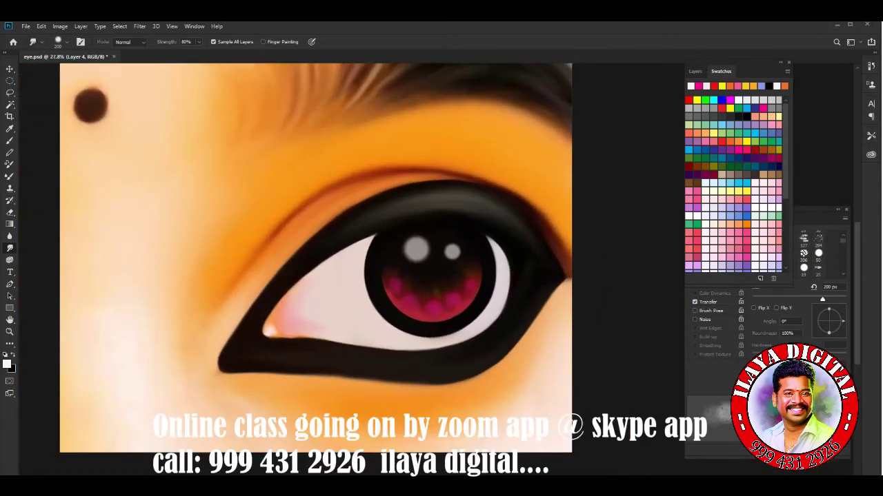
Step: Add new Layer 5 and set a soft round 24 px brush without pressure-controlled size
{"action": "key", "text": "ctrl+shift+n"}
{"action": "key", "text": "Return"}
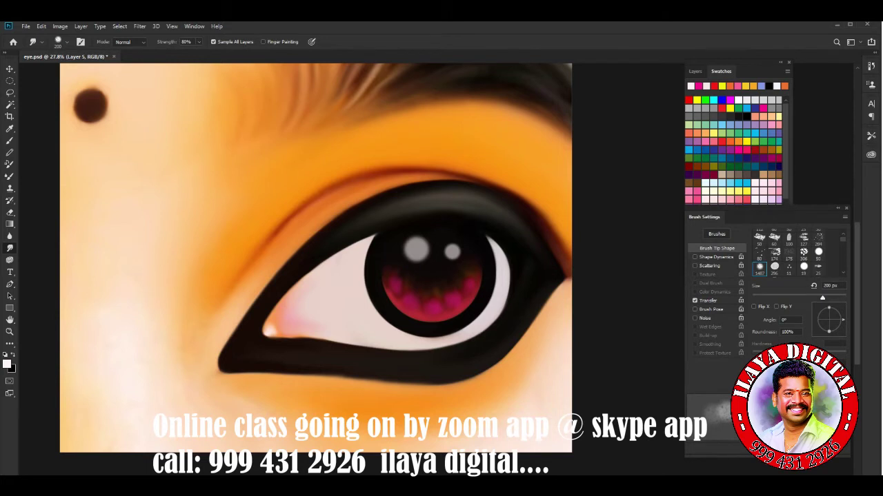
{"action": "key", "text": "F7"}
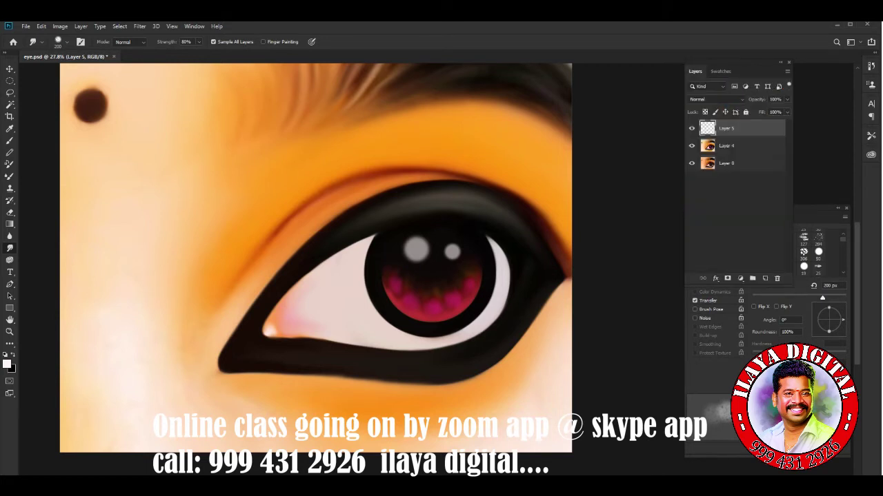
{"action": "key", "text": "b"}
{"action": "right_click", "coordinate": [412, 144]}
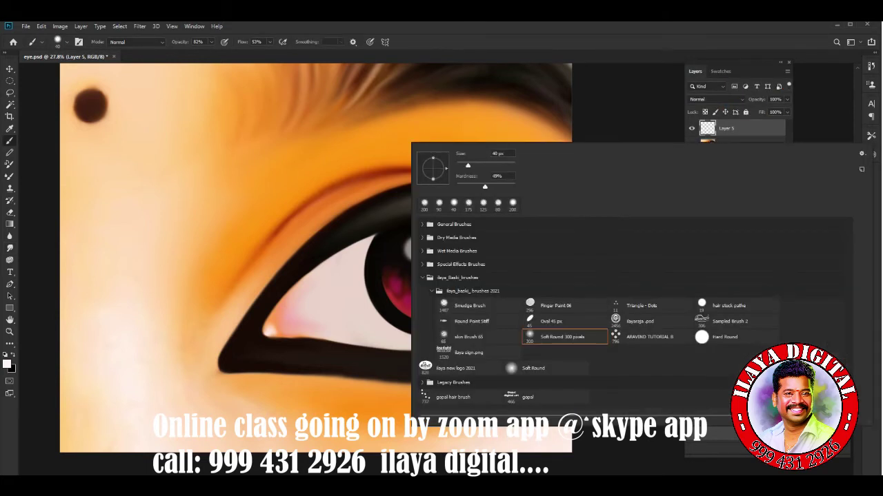
{"action": "key", "text": "Return"}
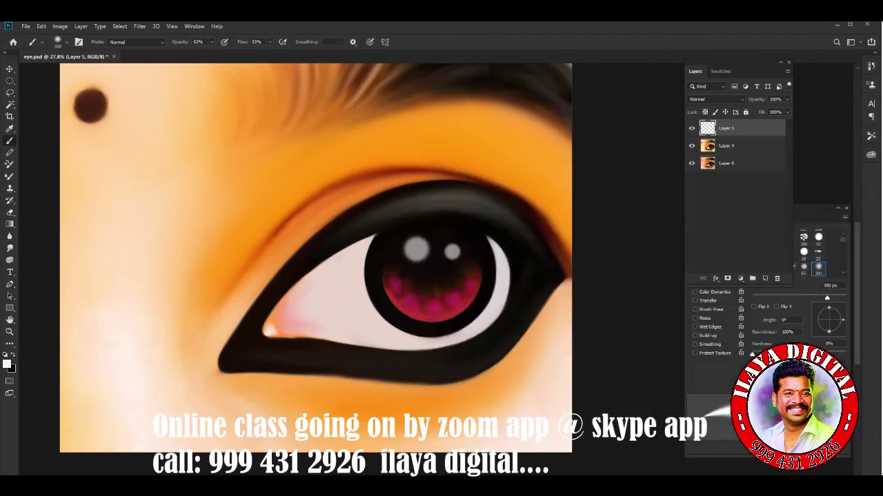
{"action": "left_click", "coordinate": [803, 267]}
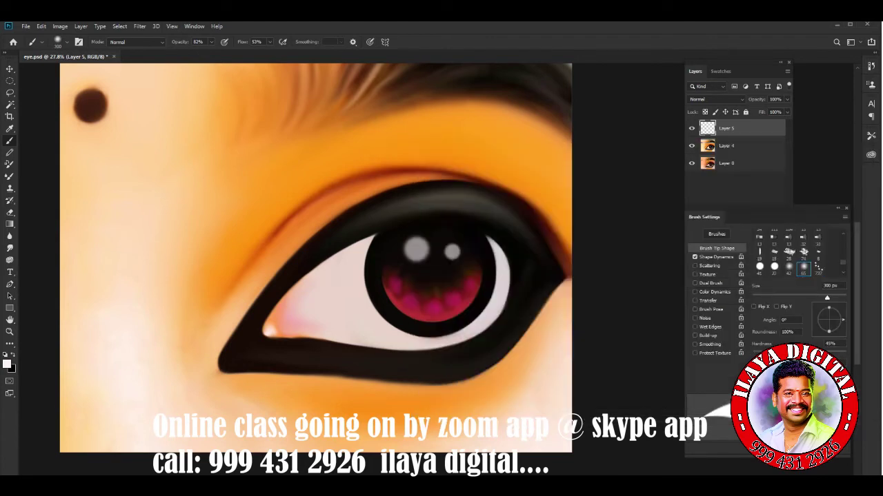
{"action": "left_click", "coordinate": [694, 257]}
{"action": "left_click_drag", "start_coordinate": [827, 298], "coordinate": [762, 298]}
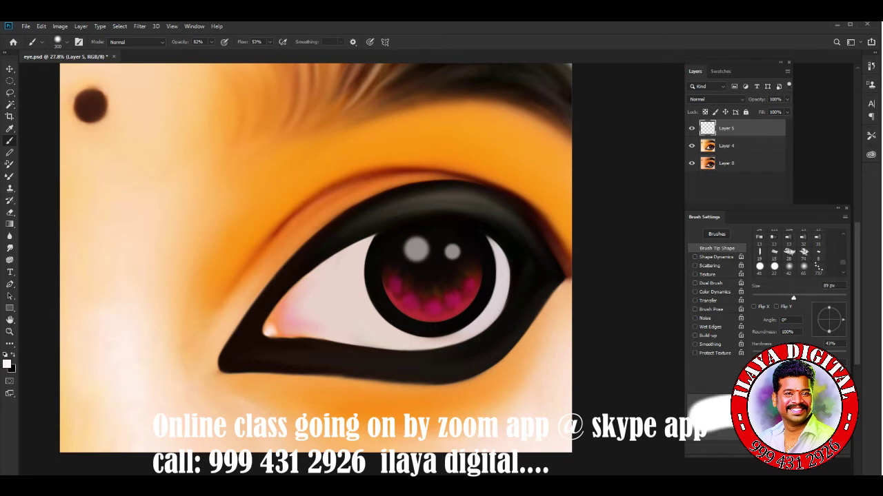
Step: Draw a curved pen path along the upper eyelid
{"action": "key", "text": "p"}
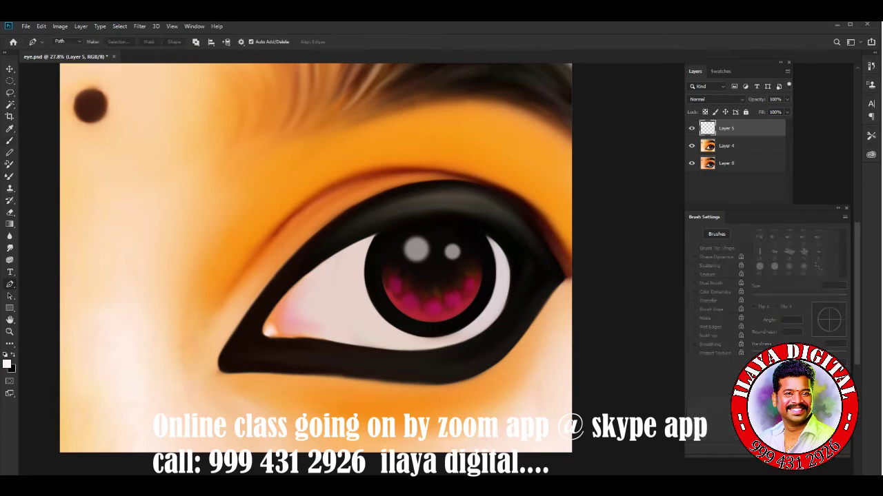
{"action": "left_click", "coordinate": [560, 244]}
{"action": "scroll", "coordinate": [554, 258], "scroll_direction": "down", "scroll_amount": 5}
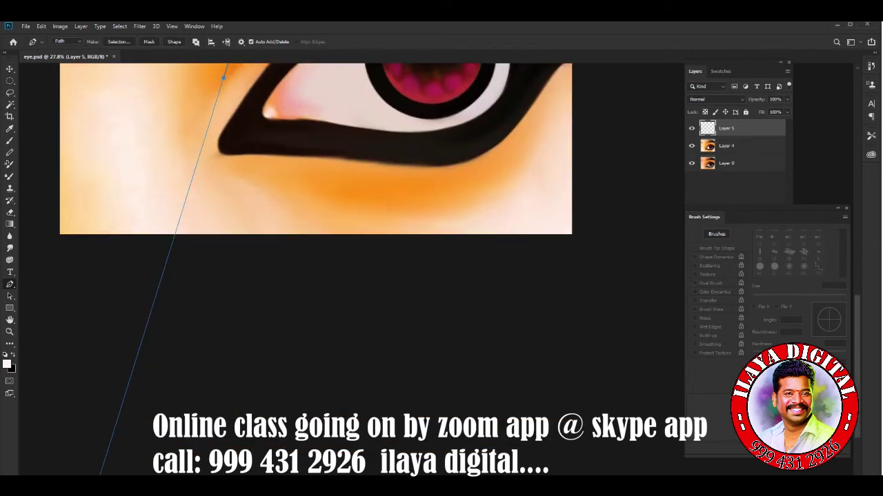
{"action": "scroll", "coordinate": [436, 276], "scroll_direction": "down", "scroll_amount": 2}
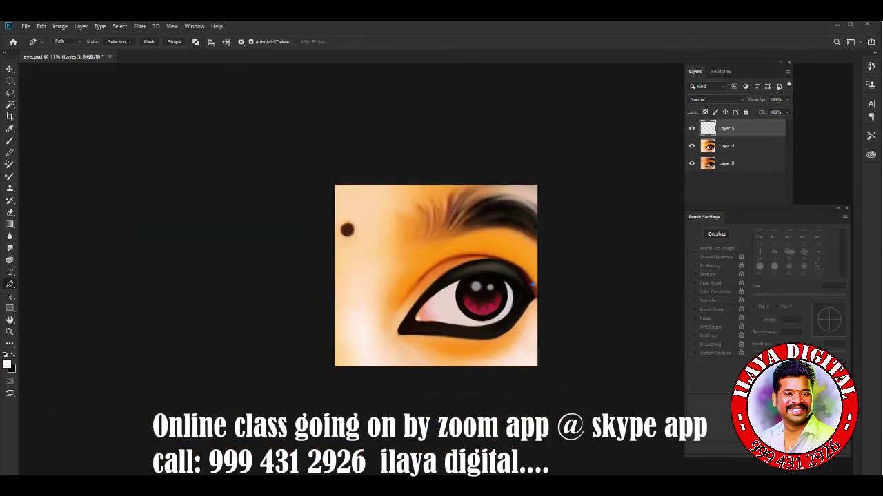
{"action": "mouse_move", "coordinate": [397, 309]}
{"action": "left_mouse_down"}
{"action": "mouse_move", "coordinate": [318, 414]}
{"action": "mouse_move", "coordinate": [330, 412]}
{"action": "left_mouse_up"}
{"action": "key", "text": "Return"}
Step: Set the foreground colour to dark red #922705
{"action": "key", "text": "i"}
{"action": "left_click", "coordinate": [6, 364]}
{"action": "type", "text": "922705"}
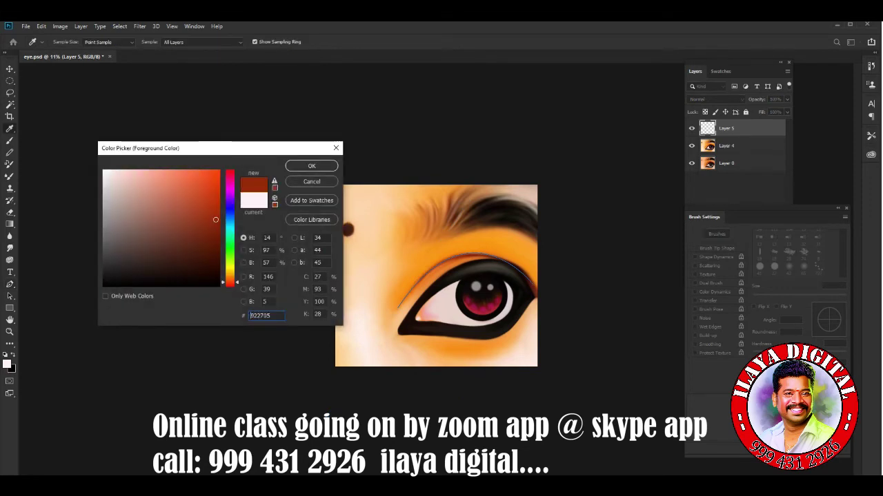
{"action": "key", "text": "Return"}
Step: Stroke the path with the dark red brush, then undo the stroke
{"action": "key", "text": "p"}
{"action": "right_click", "coordinate": [494, 239]}
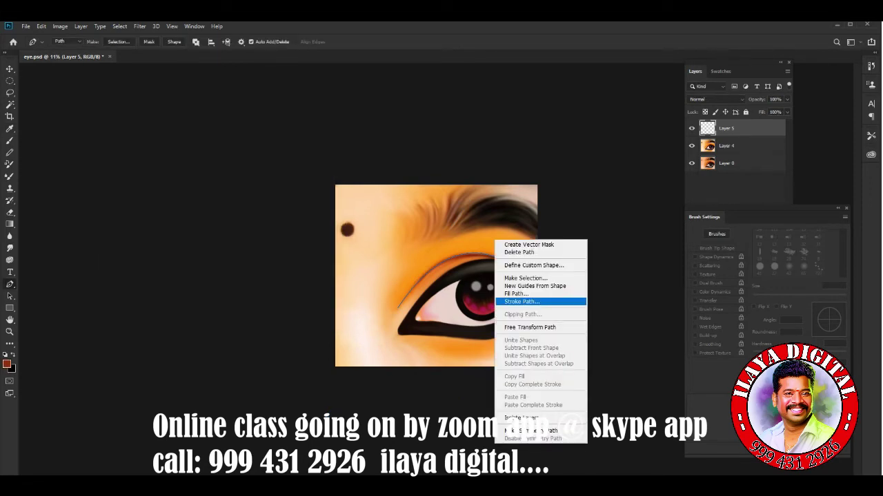
{"action": "left_click", "coordinate": [538, 302]}
{"action": "key", "text": "Return"}
{"action": "key", "text": "ctrl+plus"}
{"action": "key", "text": "ctrl+plus"}
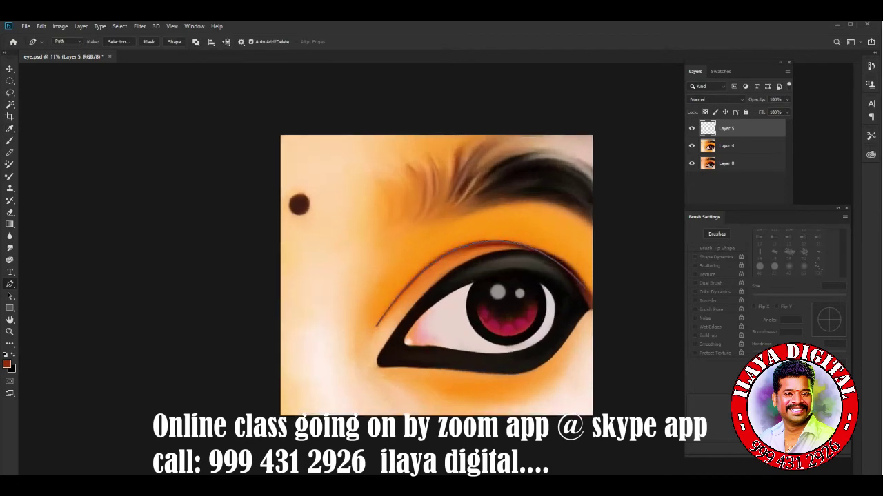
{"action": "key", "text": "ctrl+plus"}
{"action": "key", "text": "ctrl+z"}
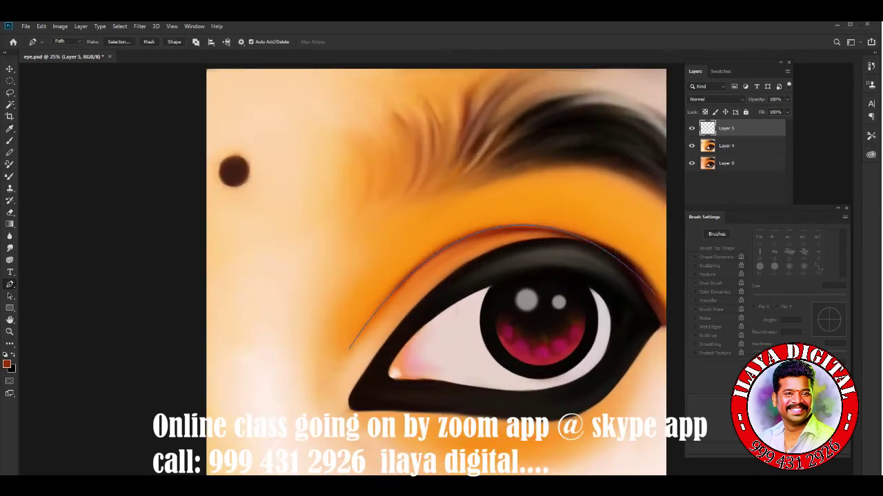
{"action": "key", "text": "Return"}
Step: In full-screen view, redraw a curved path along the crease above the eye
{"action": "key", "text": "F5"}
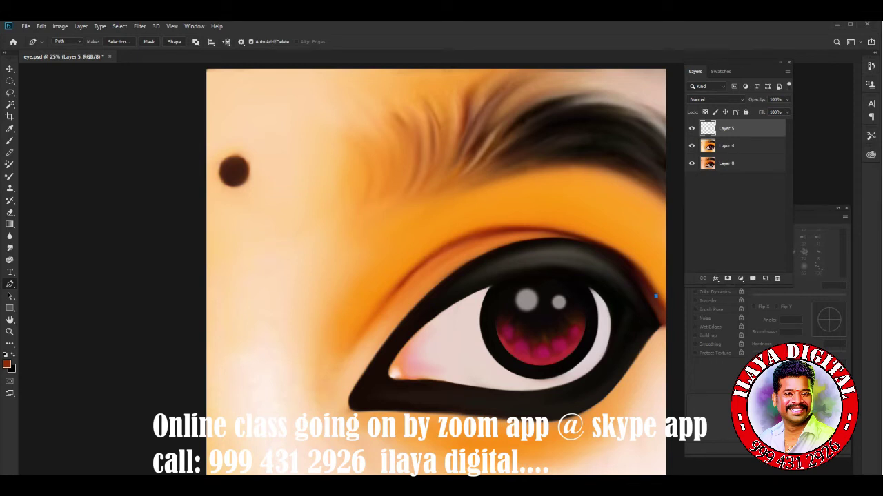
{"action": "mouse_move", "coordinate": [351, 351]}
{"action": "left_mouse_down"}
{"action": "mouse_move", "coordinate": [271, 200]}
{"action": "mouse_move", "coordinate": [412, 279]}
{"action": "left_mouse_up"}
{"action": "key", "text": "Escape"}
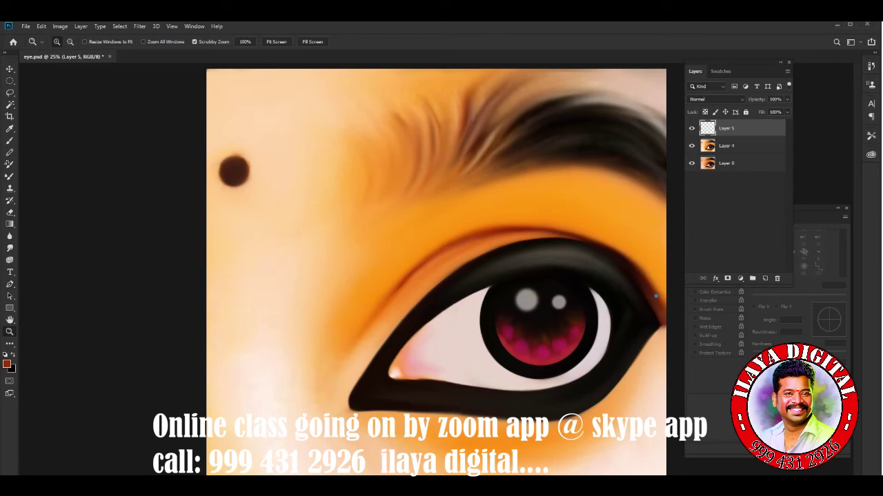
{"action": "key", "text": "p"}
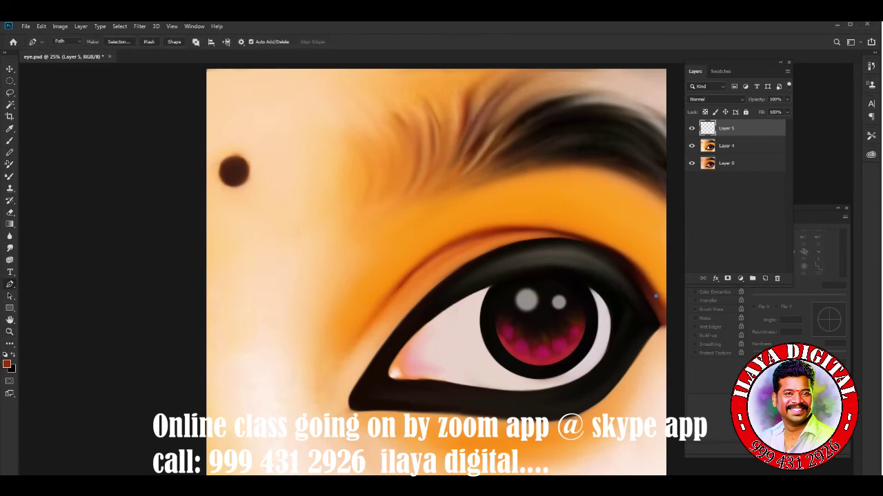
{"action": "key", "text": "ctrl+minus"}
{"action": "scroll", "coordinate": [437, 300], "scroll_direction": "up", "scroll_amount": 5}
{"action": "scroll", "coordinate": [437, 300], "scroll_direction": "up", "scroll_amount": 3}
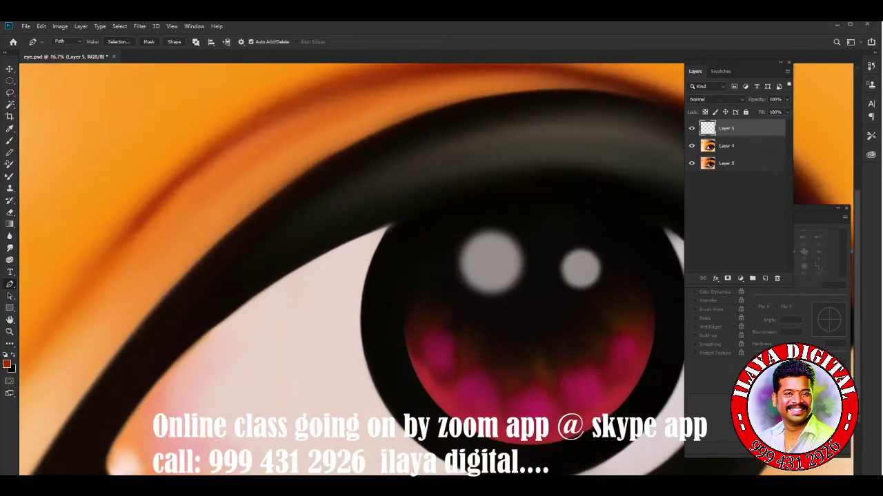
{"action": "scroll", "coordinate": [437, 300], "scroll_direction": "down", "scroll_amount": 3}
{"action": "key", "text": "f"}
{"action": "key", "text": "f"}
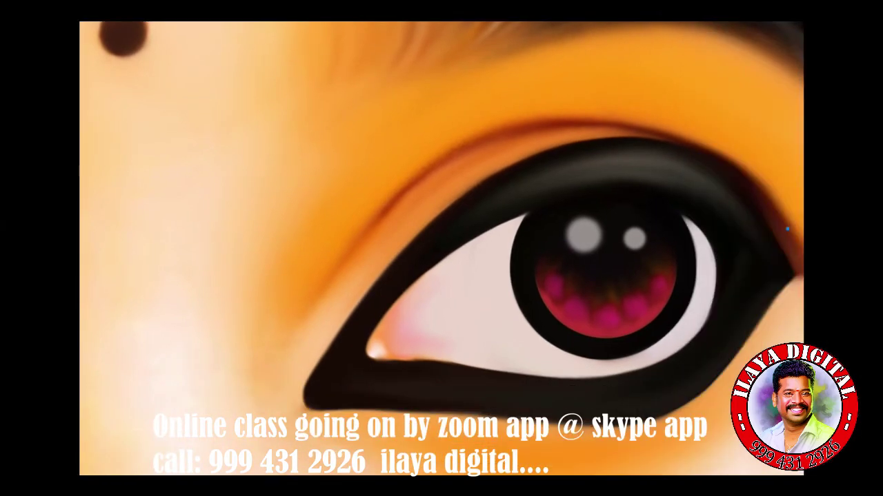
{"action": "left_click", "coordinate": [787, 223]}
{"action": "left_click_drag", "start_coordinate": [304, 311], "coordinate": [162, 472]}
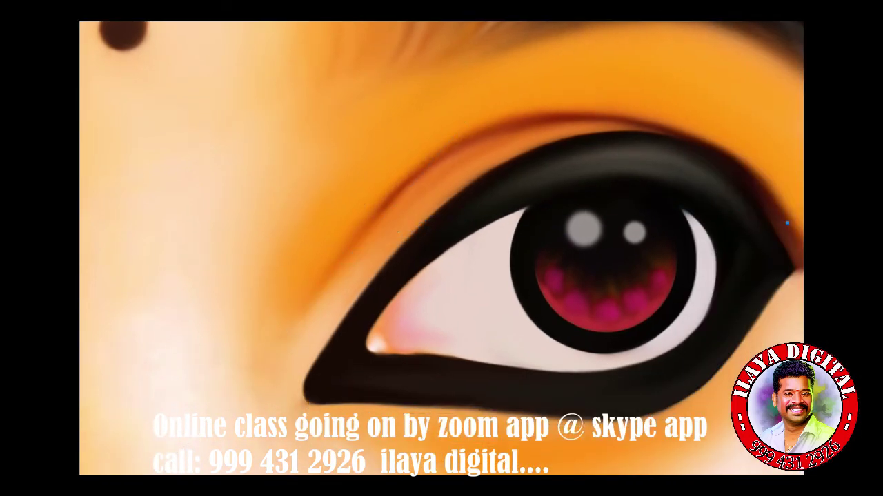
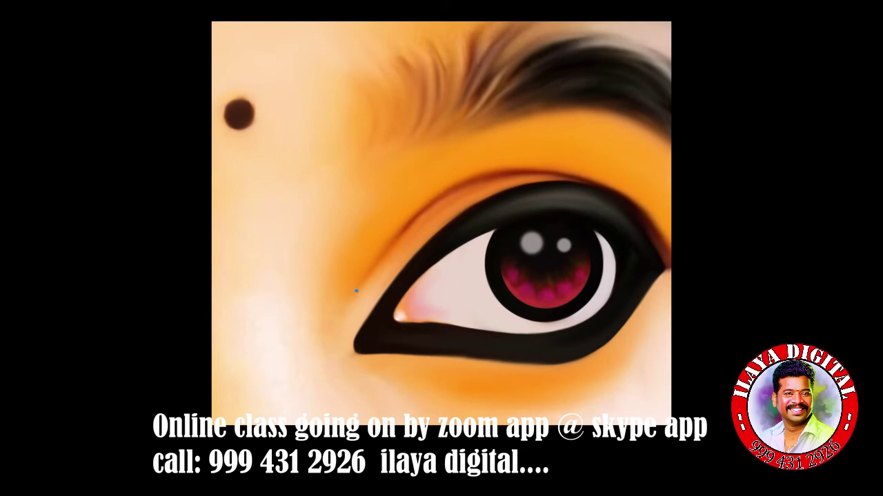
Step: Draw a Pen path along the upper eyelid crease toward the outer eye corner
{"action": "left_click_drag", "start_coordinate": [642, 214], "coordinate": [812, 340]}
{"action": "left_click", "coordinate": [642, 214], "text": "alt"}
{"action": "left_click_drag", "start_coordinate": [663, 248], "coordinate": [669, 267]}
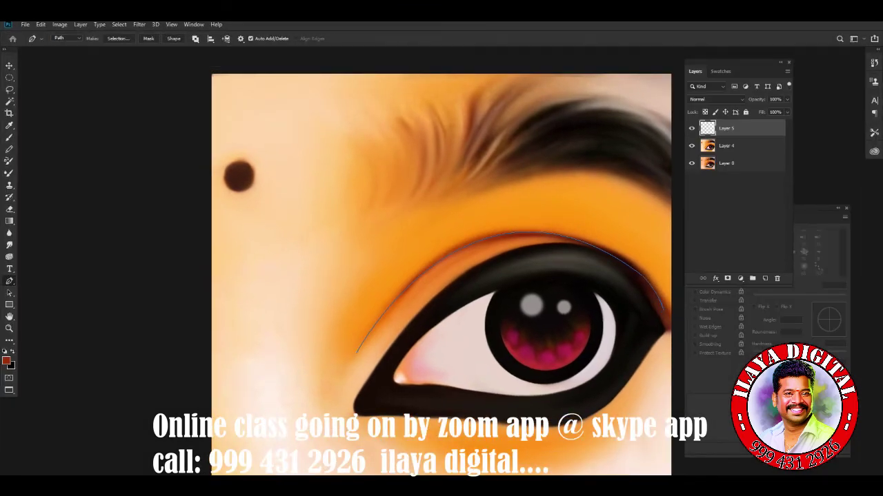
{"action": "key", "text": "b"}
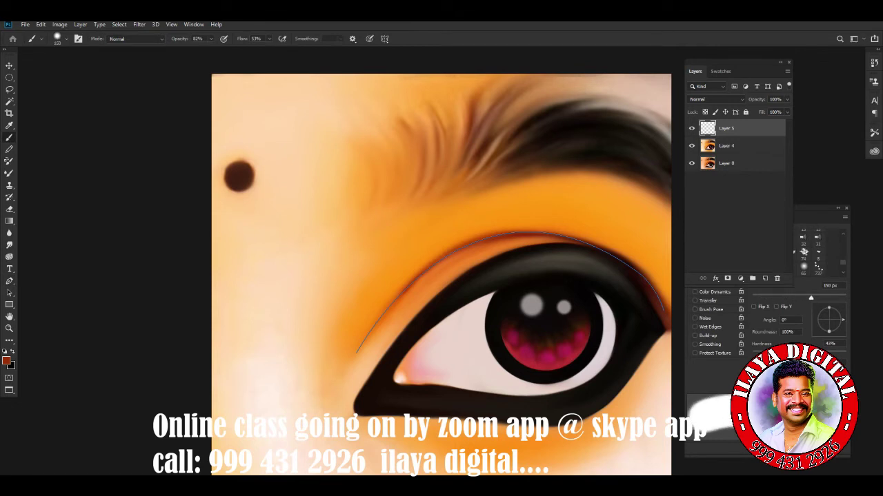
{"action": "key", "text": "p"}
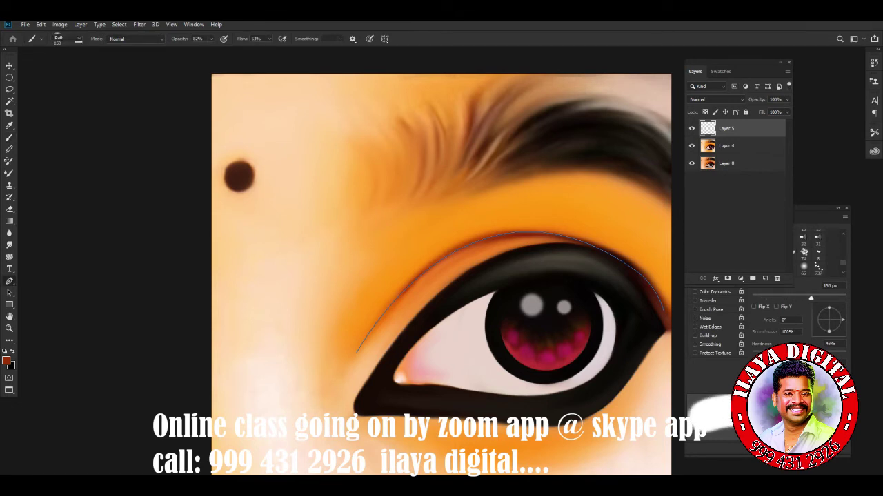
Step: Stroke the crease path with the brush as a trial, then undo it
{"action": "right_click", "coordinate": [484, 219]}
{"action": "left_click", "coordinate": [528, 281]}
{"action": "key", "text": "Return"}
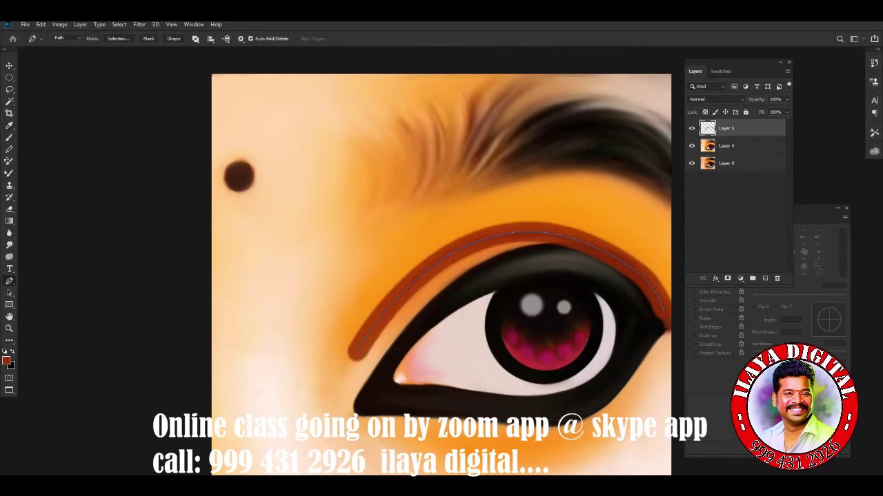
{"action": "key", "text": "ctrl+z"}
Step: Raise the brush hardness to 64% and enable Shape Dynamics for tapered strokes
{"action": "key", "text": "b"}
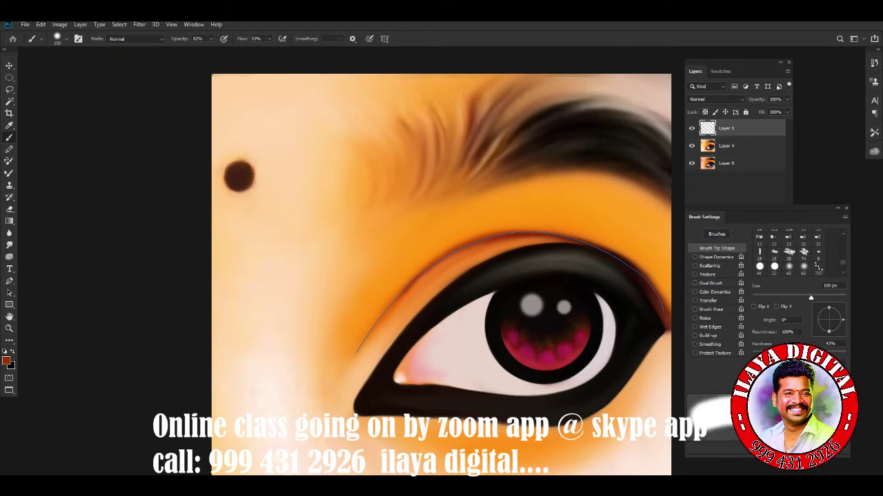
{"action": "left_click_drag", "start_coordinate": [789, 351], "coordinate": [806, 352]}
{"action": "left_click", "coordinate": [695, 257]}
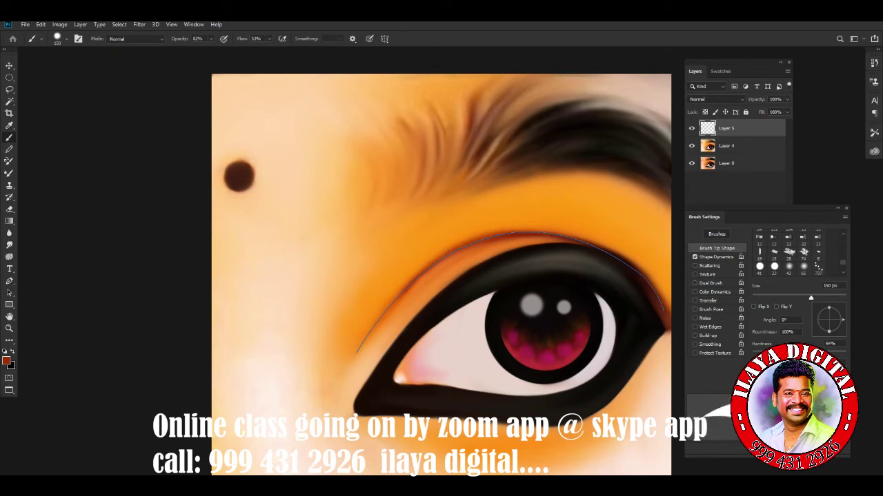
{"action": "left_click", "coordinate": [716, 257]}
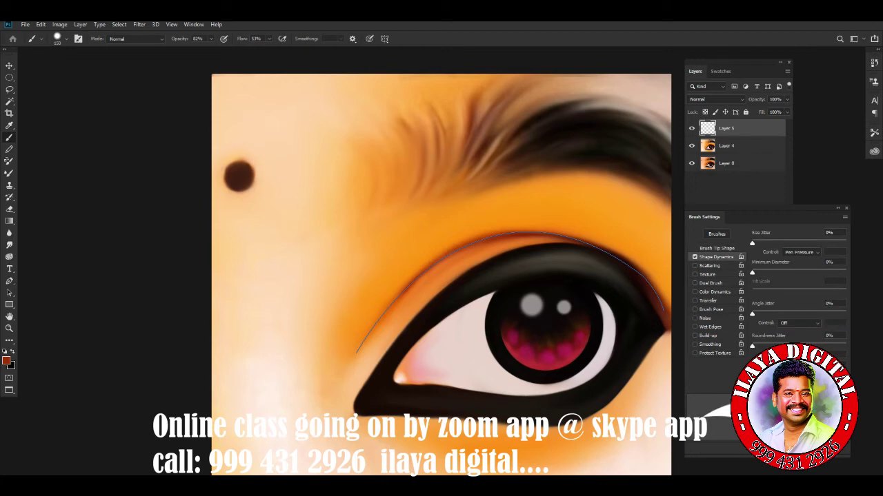
{"action": "right_click", "coordinate": [422, 214]}
Step: Stroke the crease path again with the tapered brush and deselect the path
{"action": "key", "text": "Escape"}
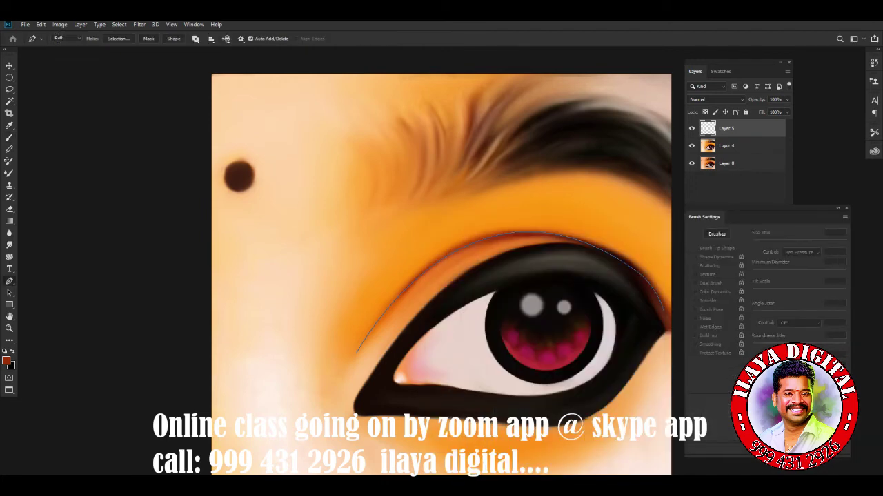
{"action": "right_click", "coordinate": [477, 200]}
{"action": "left_click", "coordinate": [511, 261]}
{"action": "key", "text": "Return"}
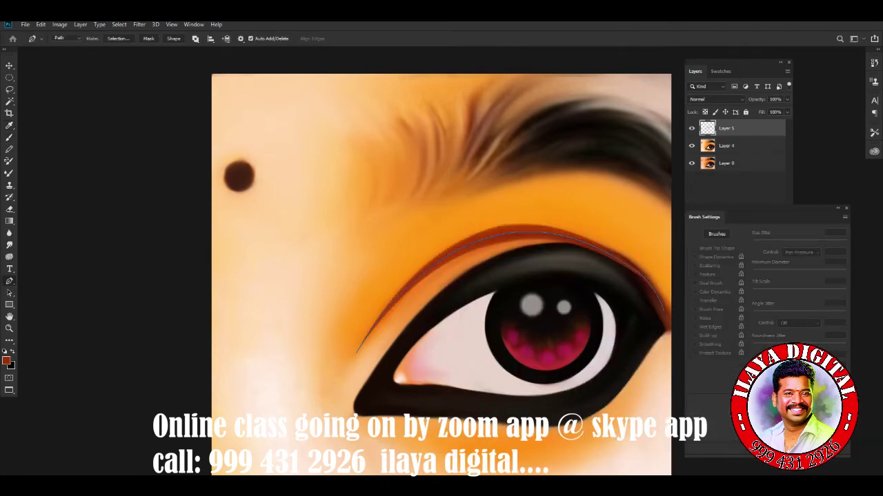
{"action": "key", "text": "Escape"}
Step: Check the whole image, then delete Layer 5 holding the trial crease stroke
{"action": "key", "text": "ctrl+minus"}
{"action": "key", "text": "ctrl+minus"}
{"action": "key", "text": "ctrl+minus"}
{"action": "key", "text": "ctrl+plus"}
{"action": "key", "text": "ctrl+plus"}
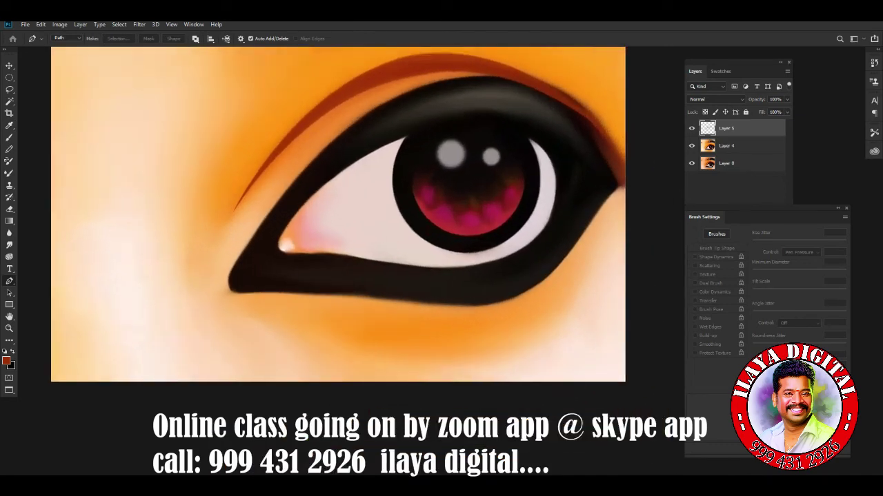
{"action": "key", "text": "ctrl+plus"}
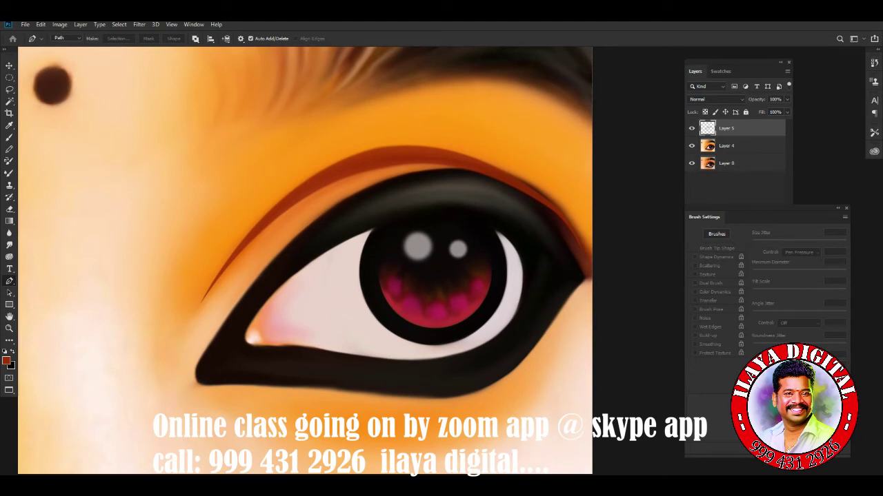
{"action": "key", "text": "Delete"}
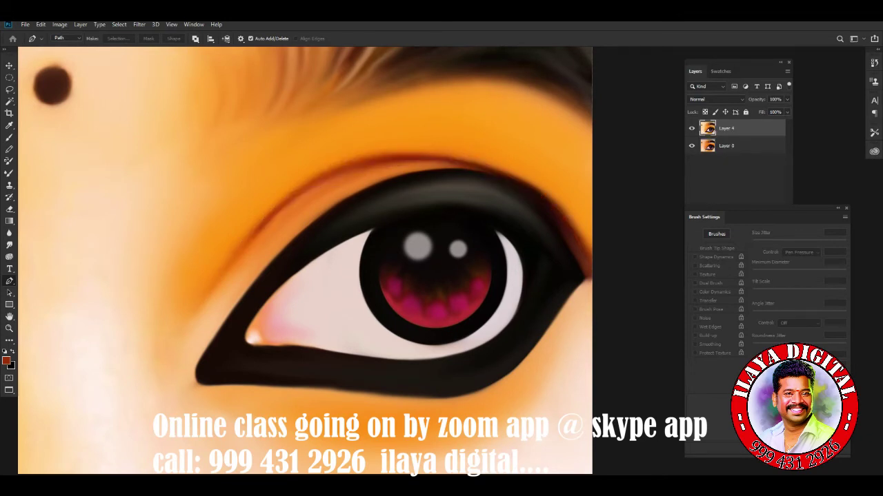
Step: Load a different brush preset with Shape Dynamics turned off
{"action": "key", "text": "b"}
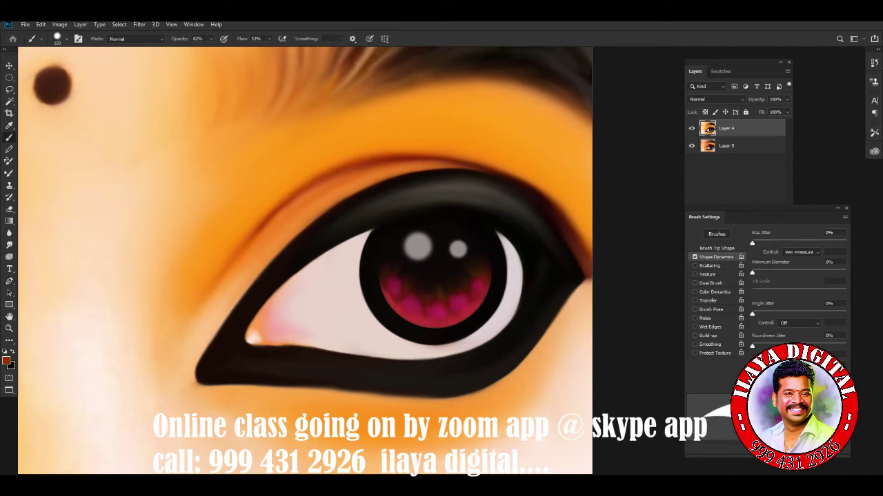
{"action": "left_click", "coordinate": [695, 257]}
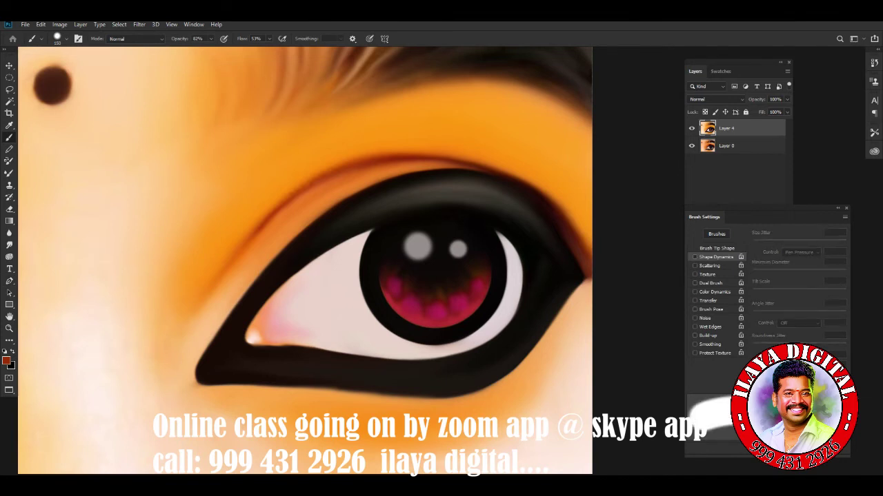
{"action": "right_click", "coordinate": [345, 169]}
{"action": "left_click", "coordinate": [660, 331]}
{"action": "key", "text": "Return"}
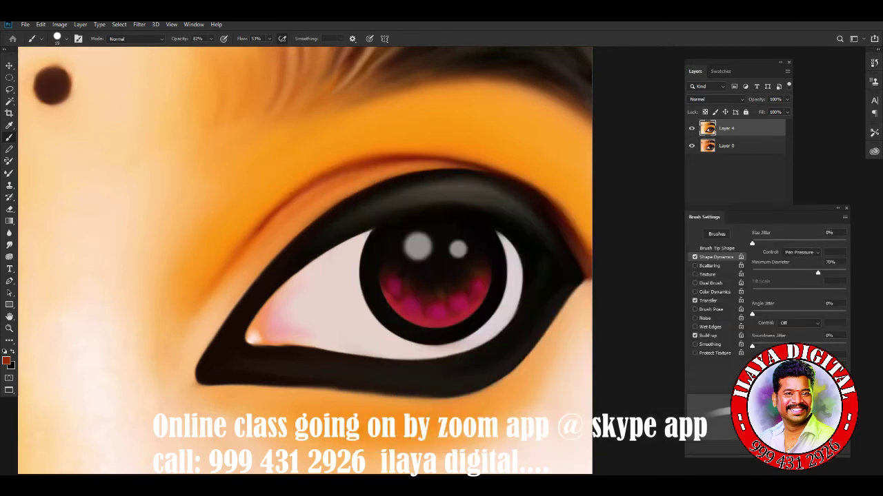
{"action": "left_click", "coordinate": [695, 256]}
Step: Draw a Pen path curving over the upper eyelid crease and enlarge the brush
{"action": "key", "text": "p"}
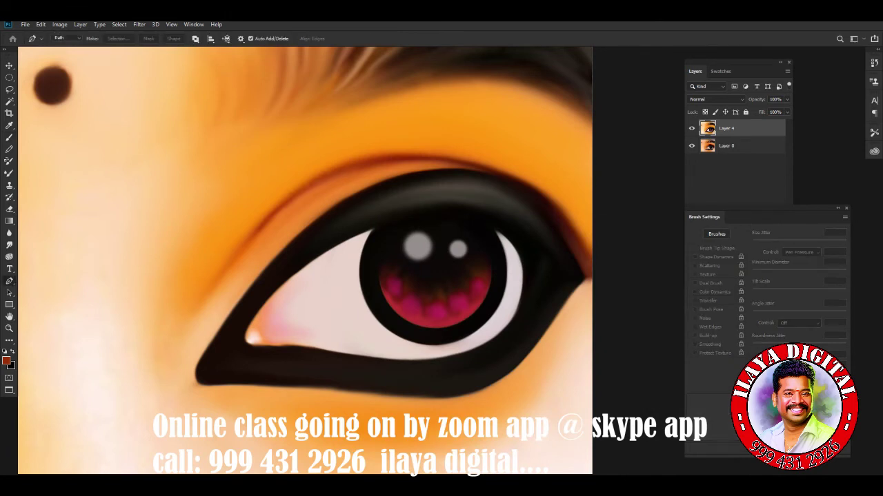
{"action": "left_click", "coordinate": [207, 295]}
{"action": "left_click_drag", "start_coordinate": [500, 176], "coordinate": [648, 238]}
{"action": "key", "text": "b"}
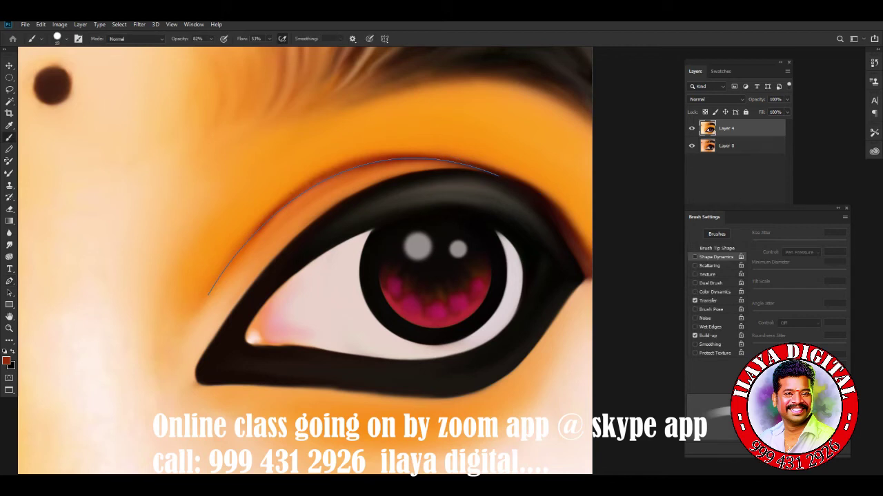
{"action": "key", "text": "bracketright"}
{"action": "key", "text": "bracketright"}
{"action": "key", "text": "bracketright"}
{"action": "key", "text": "bracketright"}
{"action": "key", "text": "bracketright"}
{"action": "key", "text": "bracketright"}
{"action": "key", "text": "p"}
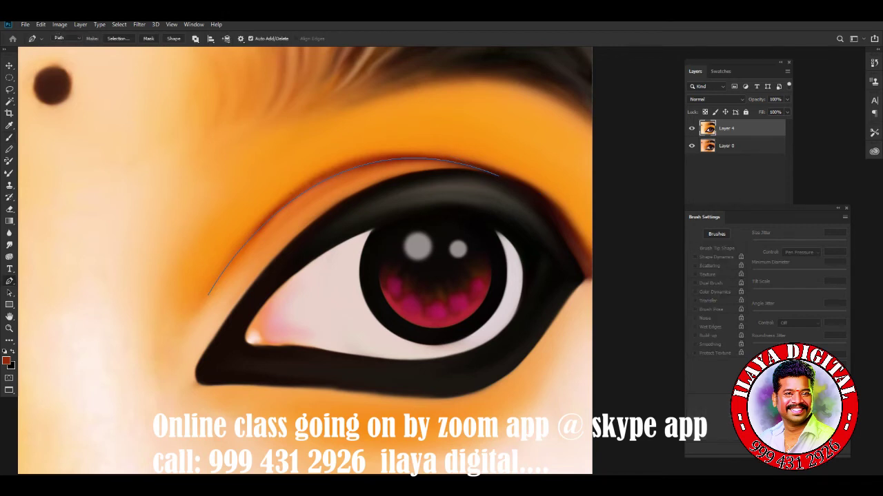
Step: Stroke the crease path with the brush onto a new empty Layer 5
{"action": "right_click", "coordinate": [306, 238]}
{"action": "left_click", "coordinate": [345, 300]}
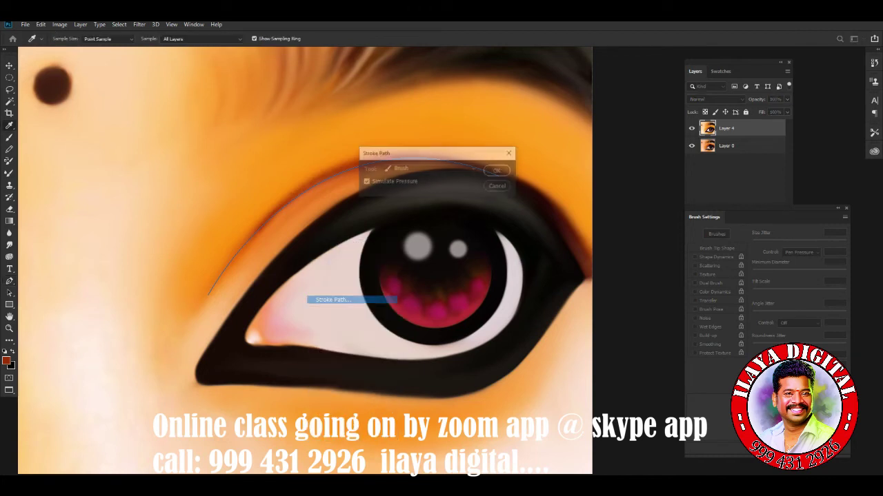
{"action": "left_click", "coordinate": [500, 187]}
{"action": "key", "text": "ctrl+shift+alt+n"}
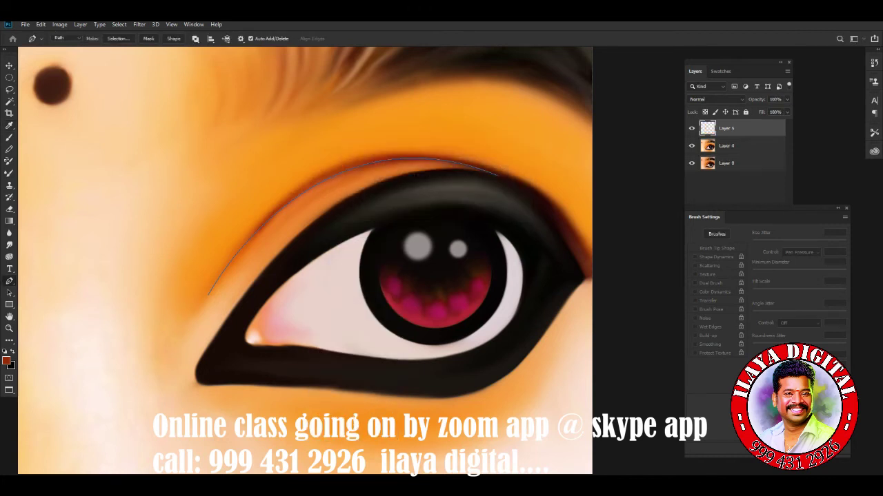
{"action": "right_click", "coordinate": [371, 277]}
{"action": "left_click", "coordinate": [390, 340]}
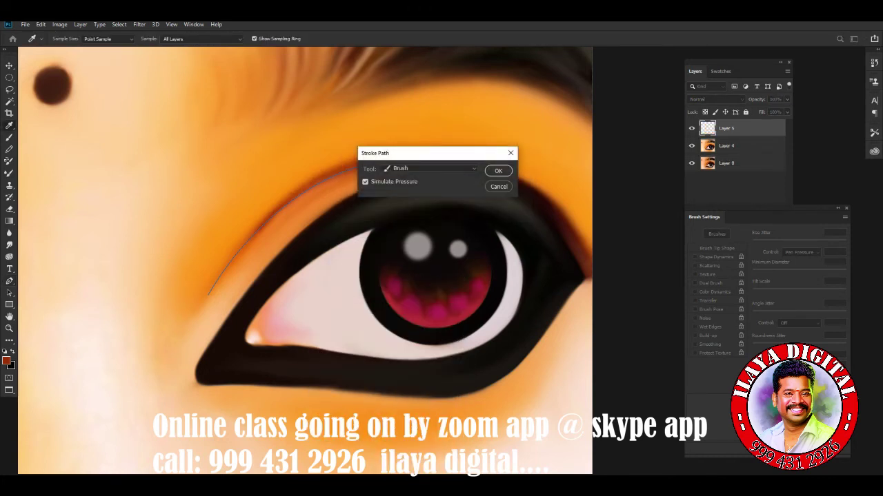
{"action": "left_click", "coordinate": [498, 171]}
{"action": "key", "text": "ctrl+minus"}
{"action": "key", "text": "ctrl+minus"}
{"action": "key", "text": "ctrl+minus"}
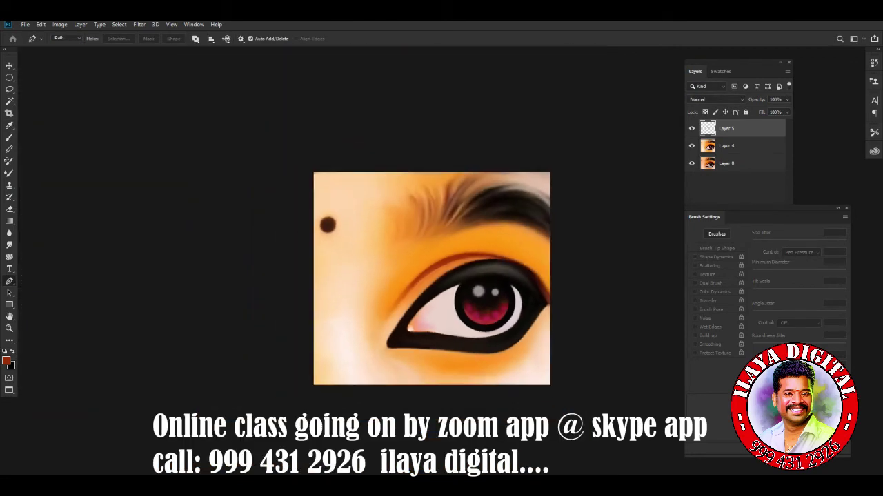
{"action": "key", "text": "ctrl+plus"}
{"action": "key", "text": "ctrl+plus"}
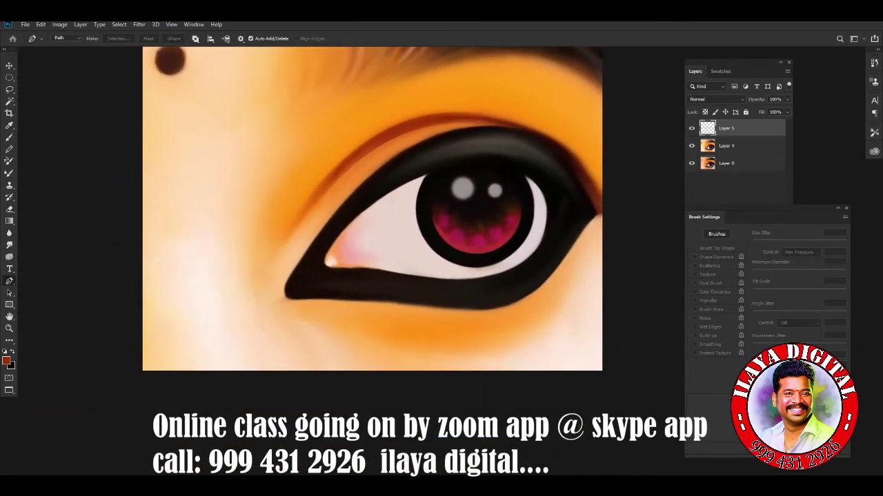
Step: Duplicate and merge the crease layers to darken them, then soften the line with Gaussian Blur
{"action": "key", "text": "ctrl+j"}
{"action": "key", "text": "ctrl+j"}
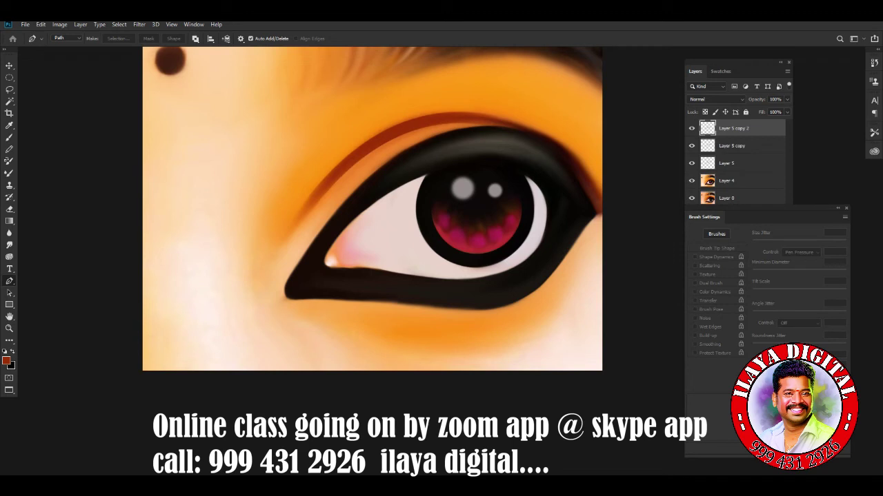
{"action": "key", "text": "shift+alt+bracketleft"}
{"action": "key", "text": "shift+alt+bracketleft"}
{"action": "key", "text": "ctrl+e"}
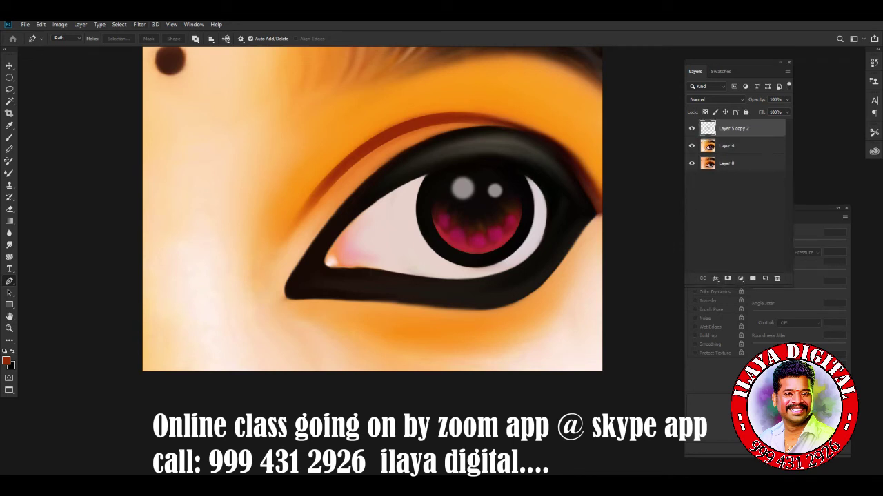
{"action": "left_click", "coordinate": [138, 24]}
{"action": "left_click", "coordinate": [279, 163]}
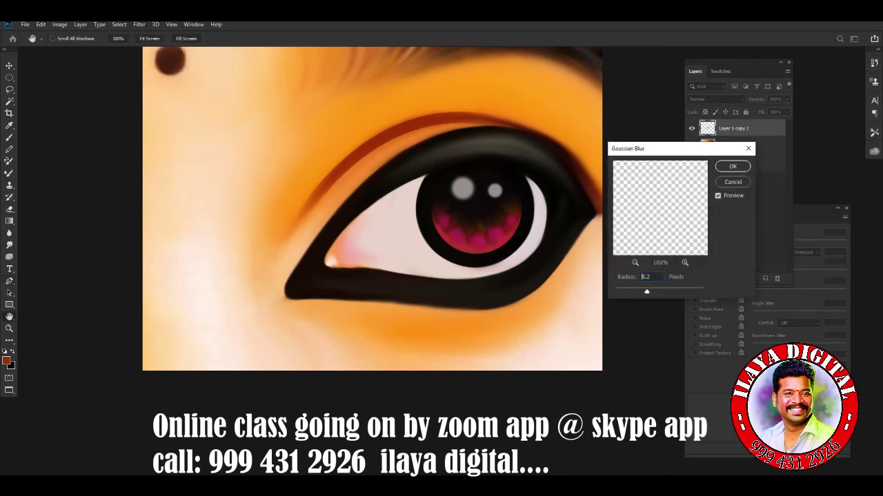
{"action": "left_click_drag", "start_coordinate": [646, 291], "coordinate": [645, 292]}
{"action": "key", "text": "Return"}
{"action": "key", "text": "p"}
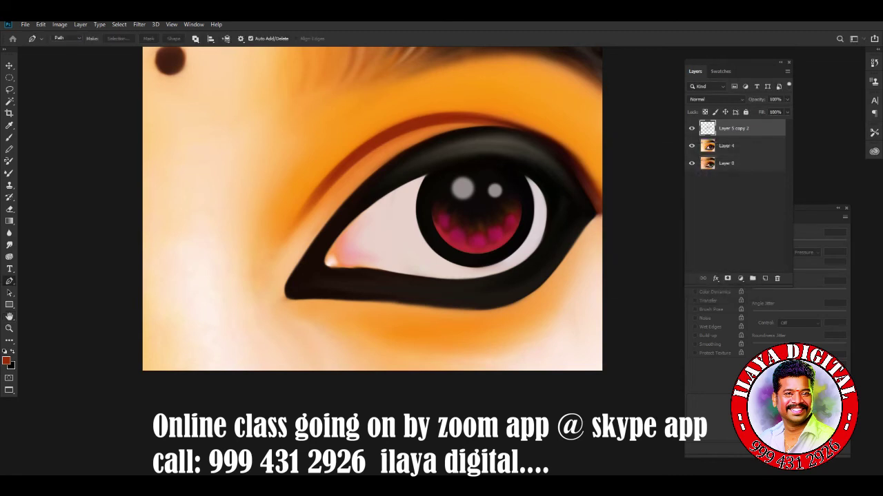
Step: Add a new empty Layer 5 for the lashes and bring up the brush presets
{"action": "key", "text": "ctrl+minus"}
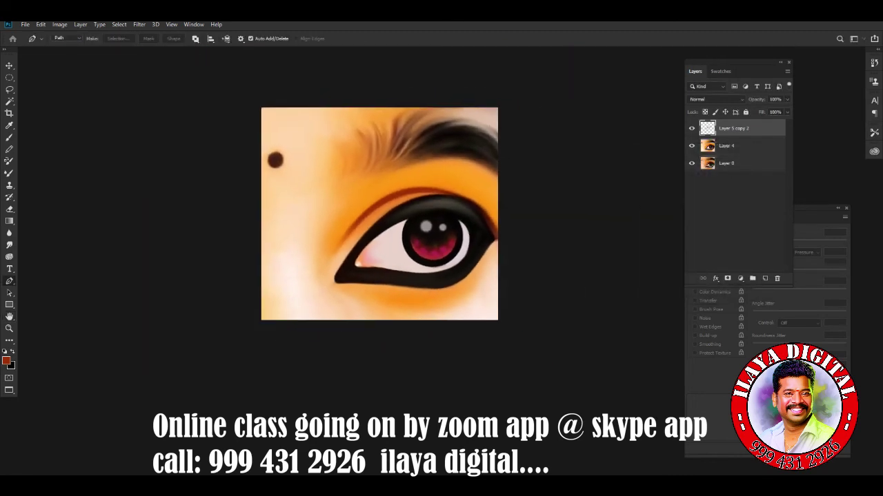
{"action": "key", "text": "ctrl+plus"}
{"action": "key", "text": "ctrl+plus"}
{"action": "key", "text": "ctrl+shift+n"}
{"action": "key", "text": "Return"}
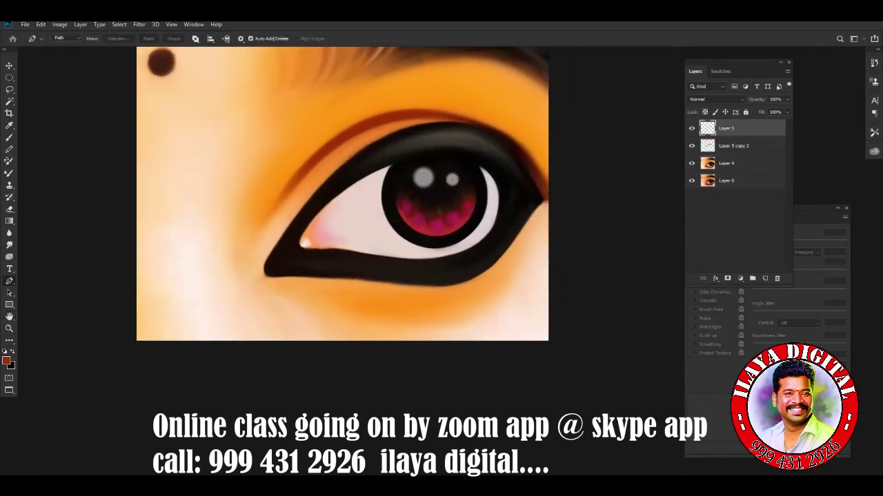
{"action": "key", "text": "b"}
{"action": "right_click", "coordinate": [366, 214]}
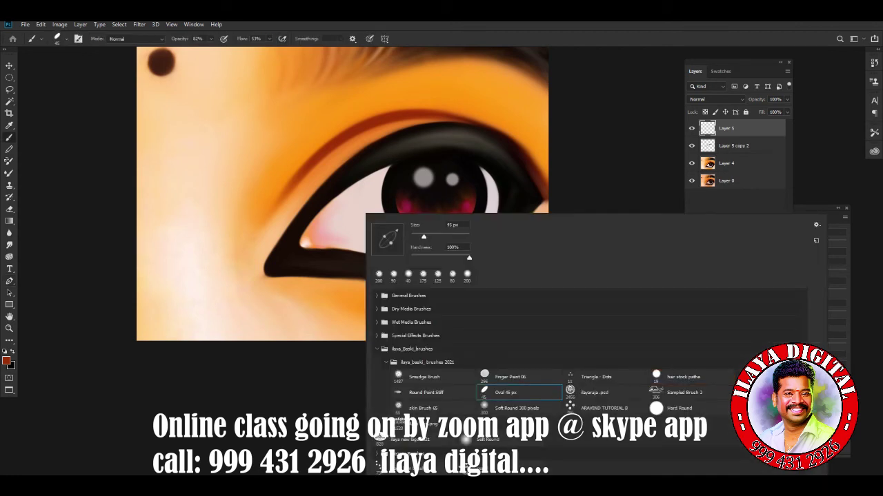
Step: Set opacity and size to follow pen pressure, with 81% hardness and a 23 px tip
{"action": "key", "text": "F5"}
{"action": "left_click", "coordinate": [708, 301]}
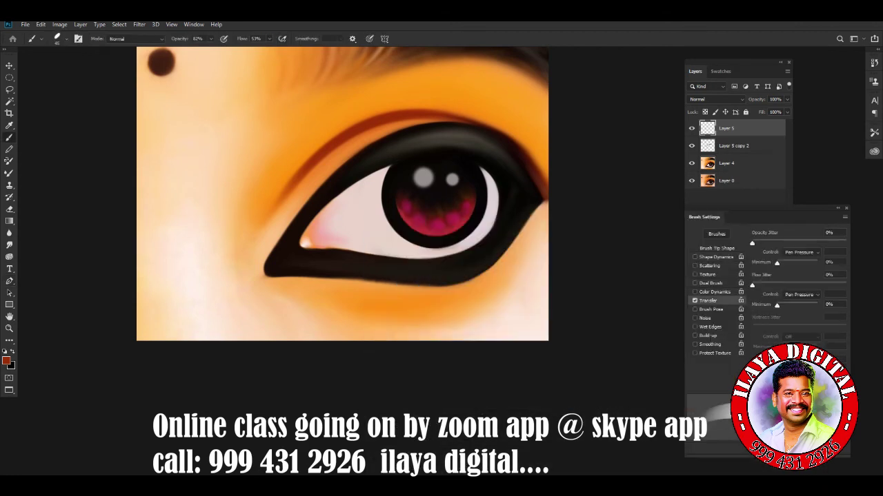
{"action": "left_click", "coordinate": [715, 256]}
{"action": "left_click", "coordinate": [800, 253]}
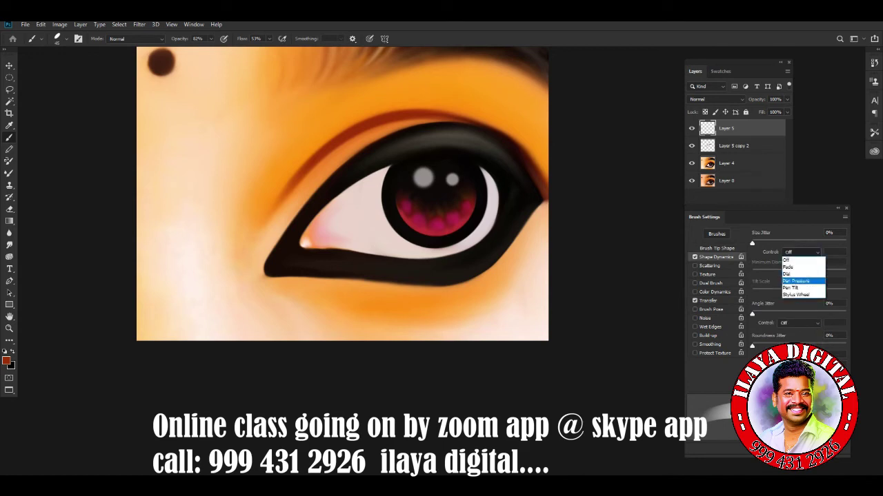
{"action": "left_click", "coordinate": [793, 274]}
{"action": "left_click", "coordinate": [716, 249]}
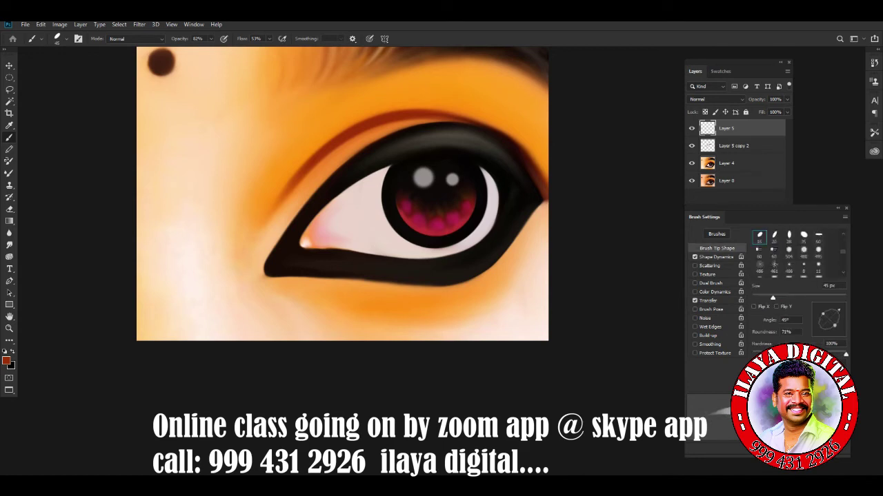
{"action": "left_click_drag", "start_coordinate": [846, 354], "coordinate": [828, 353]}
{"action": "mouse_move", "coordinate": [772, 298]}
{"action": "left_mouse_down"}
{"action": "mouse_move", "coordinate": [762, 298]}
{"action": "mouse_move", "coordinate": [798, 298]}
{"action": "left_mouse_up"}
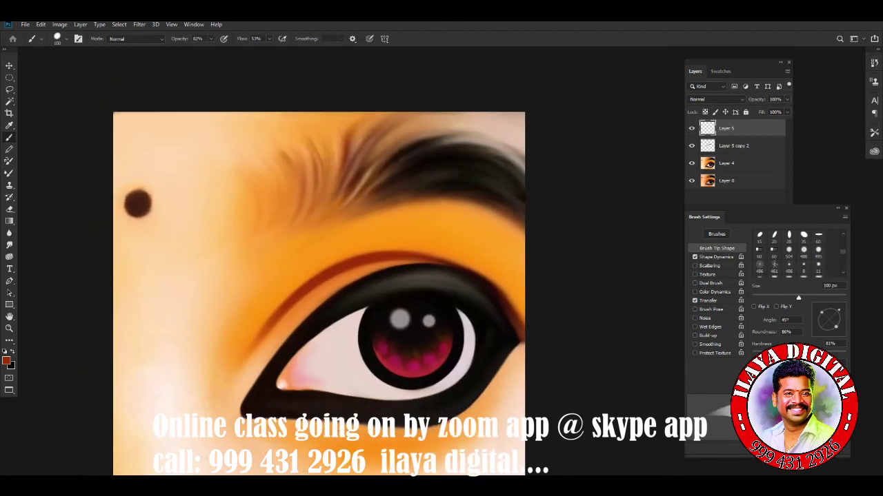
Step: Paint trial black and grey lashes near the eye, then undo them
{"action": "key", "text": "x"}
{"action": "left_click_drag", "start_coordinate": [515, 278], "coordinate": [524, 265]}
{"action": "left_click_drag", "start_coordinate": [509, 321], "coordinate": [522, 272]}
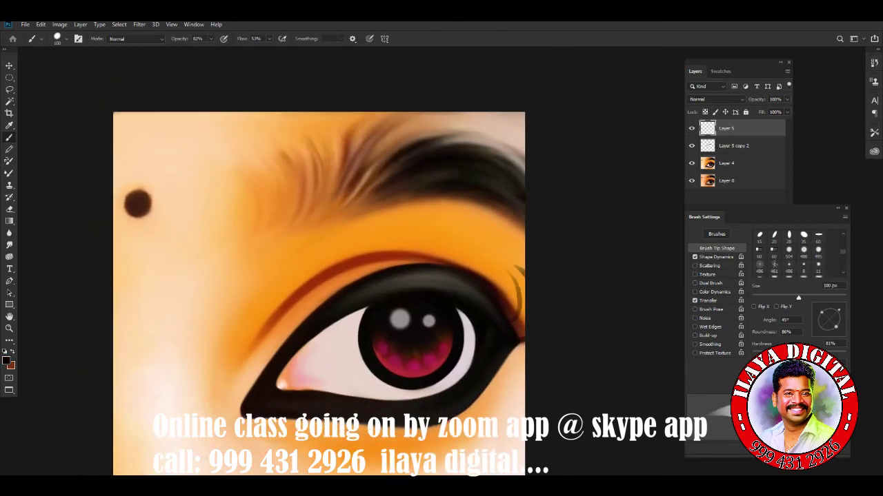
{"action": "key", "text": "ctrl+z"}
{"action": "key", "text": "ctrl+z"}
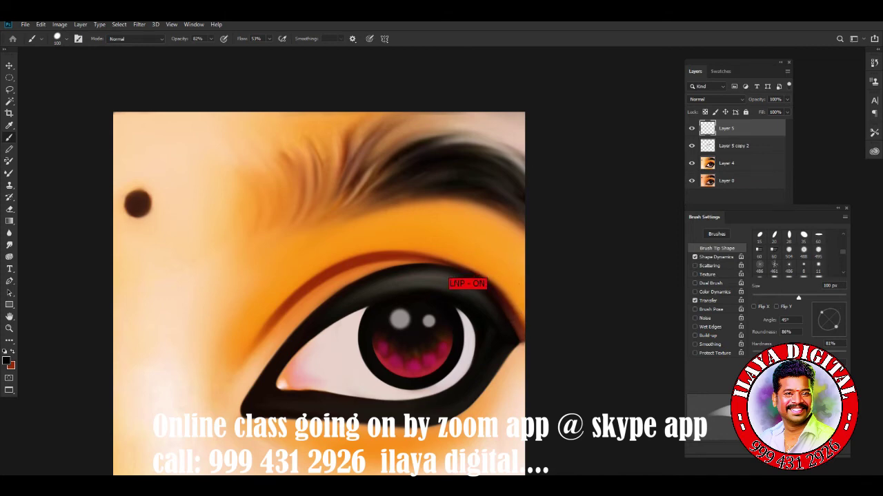
{"action": "scroll", "coordinate": [521, 417], "scroll_direction": "up", "scroll_amount": 3}
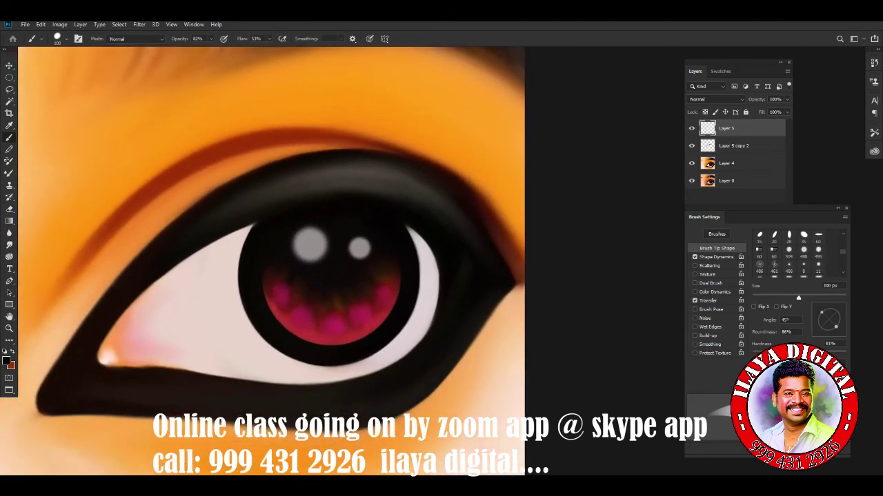
{"action": "left_click_drag", "start_coordinate": [217, 284], "coordinate": [230, 235]}
{"action": "left_click_drag", "start_coordinate": [191, 297], "coordinate": [196, 252]}
{"action": "left_click_drag", "start_coordinate": [219, 293], "coordinate": [211, 241]}
{"action": "left_click_drag", "start_coordinate": [185, 295], "coordinate": [200, 251]}
{"action": "left_click_drag", "start_coordinate": [167, 312], "coordinate": [175, 269]}
{"action": "key", "text": "ctrl+z"}
{"action": "key", "text": "ctrl+z"}
{"action": "key", "text": "ctrl+z"}
{"action": "key", "text": "ctrl+z"}
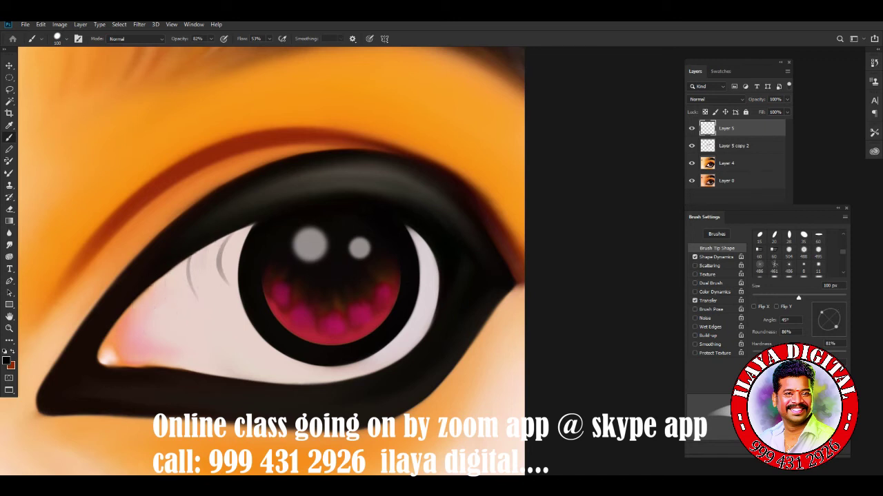
{"action": "key", "text": "ctrl+z"}
{"action": "key", "text": "ctrl+z"}
Step: Raise brush opacity and flow to 100%, toggling the painted eye to study the photo lashes
{"action": "key", "text": "0"}
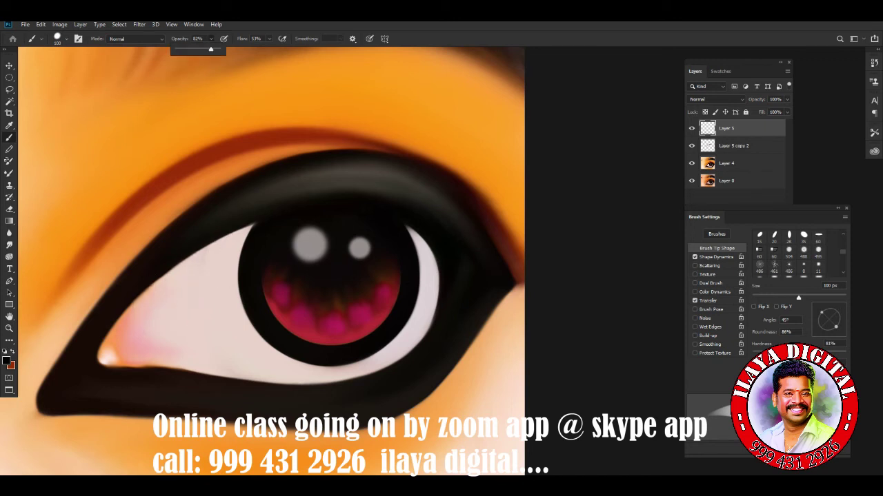
{"action": "key", "text": "shift+0"}
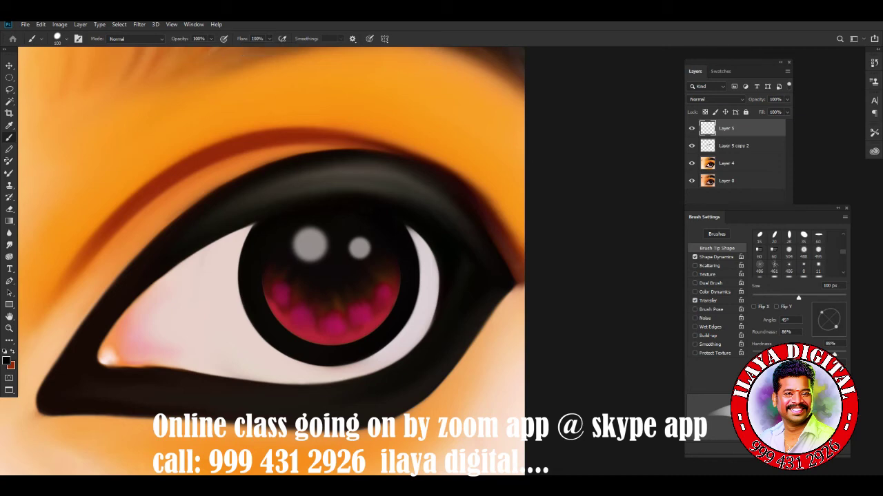
{"action": "scroll", "coordinate": [275, 276], "scroll_direction": "down", "scroll_amount": 2}
{"action": "left_click", "coordinate": [691, 163]}
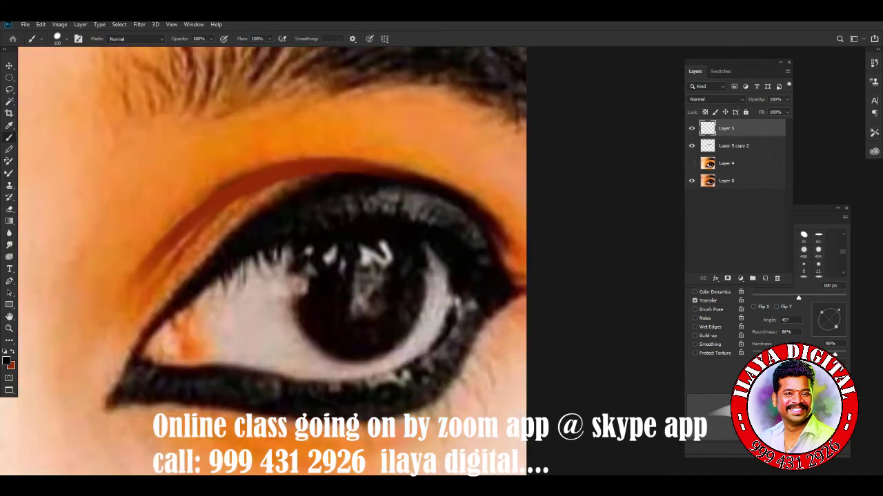
{"action": "left_click", "coordinate": [692, 163]}
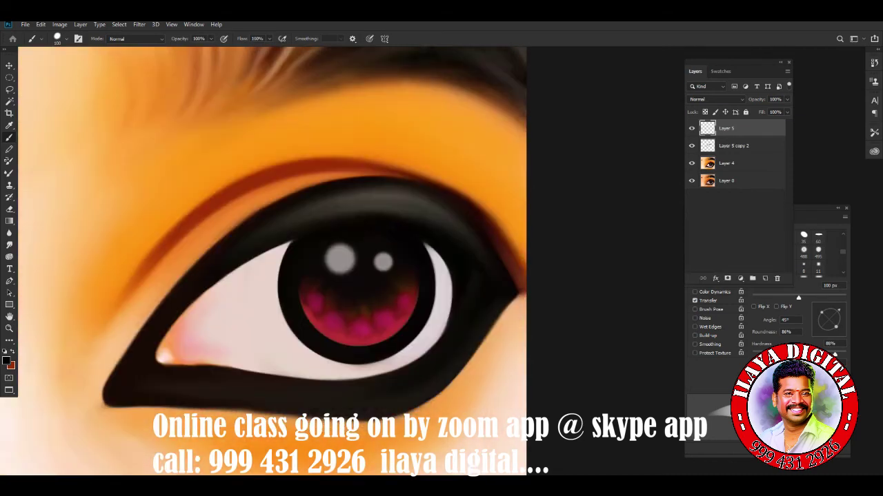
{"action": "left_click", "coordinate": [692, 163]}
{"action": "scroll", "coordinate": [331, 262], "scroll_direction": "up", "scroll_amount": 3}
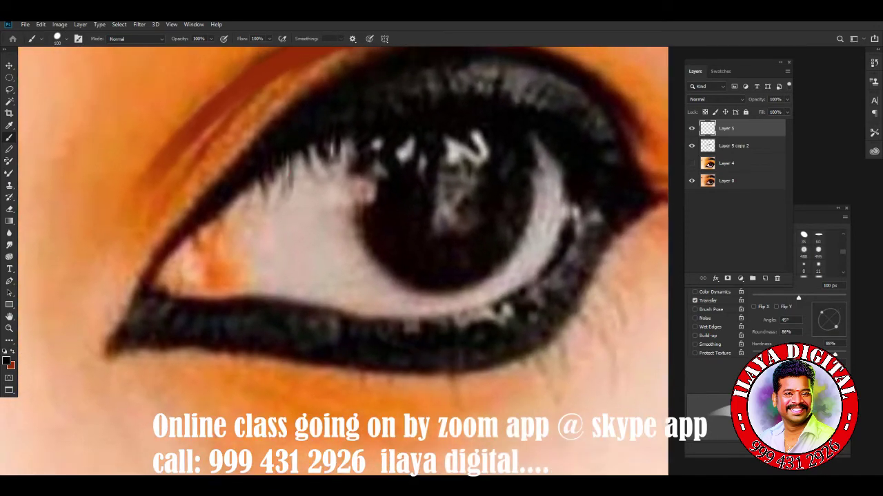
{"action": "key", "text": "bracketright"}
{"action": "key", "text": "bracketright"}
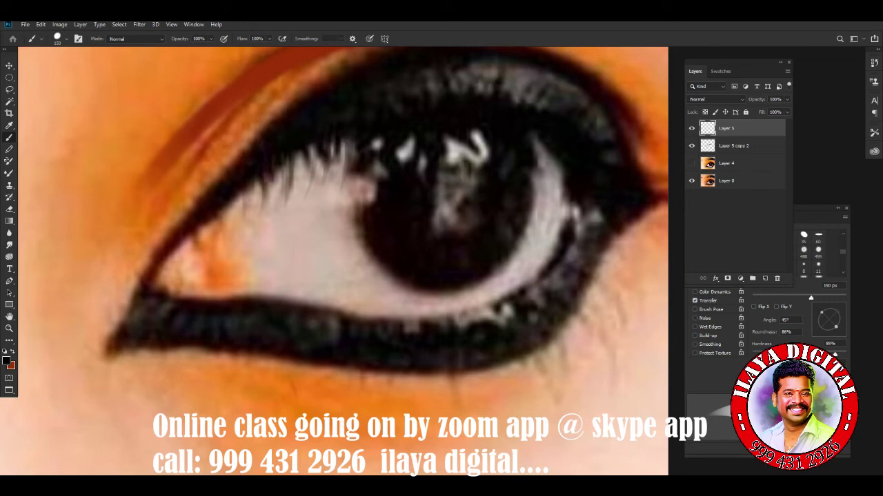
{"action": "left_click", "coordinate": [691, 163]}
{"action": "left_click", "coordinate": [692, 163]}
{"action": "left_click", "coordinate": [692, 163]}
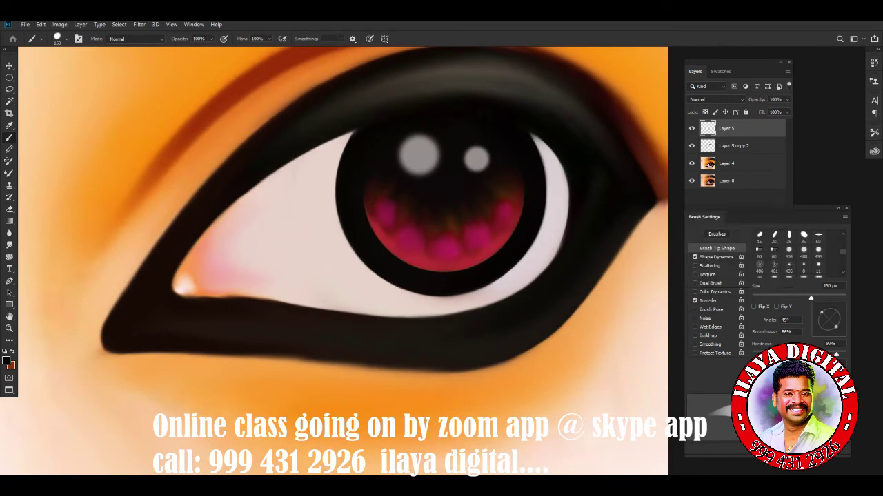
Step: Test a dark lash at 70 px and 100 px brush sizes, then undo it
{"action": "key", "text": "ctrl+shift+z"}
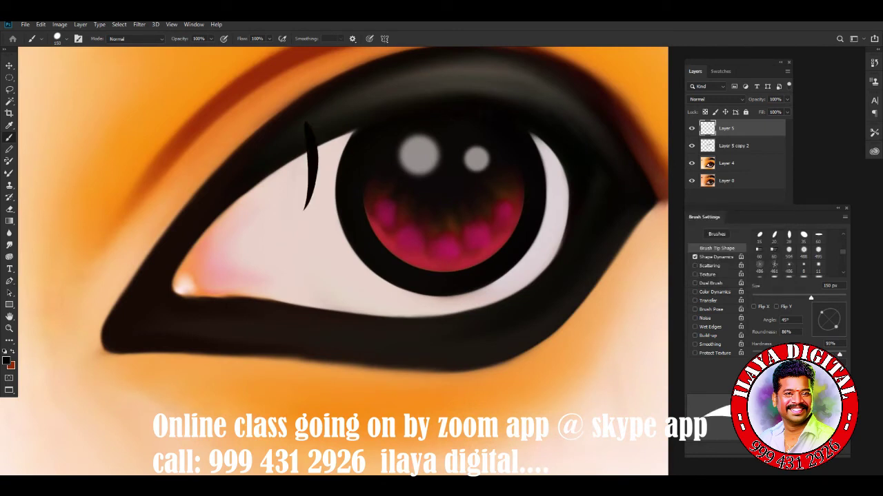
{"action": "key", "text": "ctrl+z"}
{"action": "left_click", "coordinate": [789, 297]}
{"action": "key", "text": "bracketleft"}
{"action": "left_click_drag", "start_coordinate": [320, 144], "coordinate": [318, 189]}
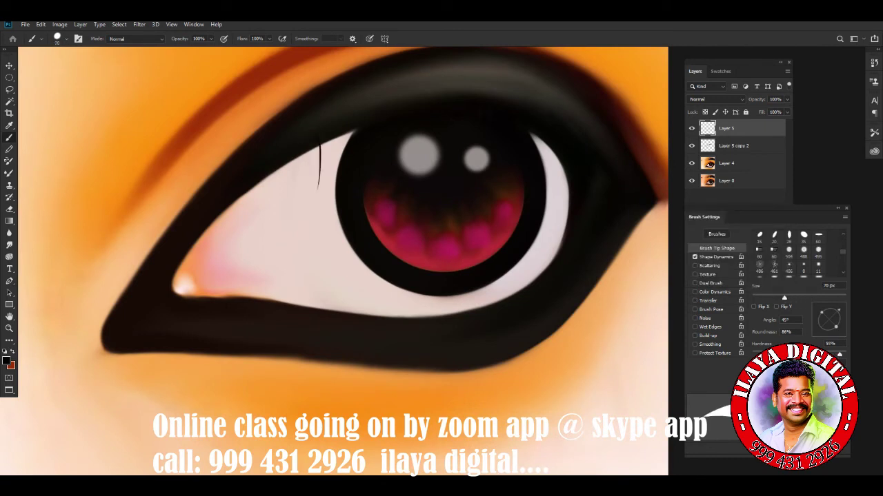
{"action": "key", "text": "bracketright"}
{"action": "key", "text": "bracketright"}
{"action": "left_click_drag", "start_coordinate": [316, 136], "coordinate": [305, 216]}
{"action": "key", "text": "ctrl+z"}
Step: Try grey lashes across the eye white with adjusted minimum opacity, then undo them all
{"action": "left_click", "coordinate": [708, 300]}
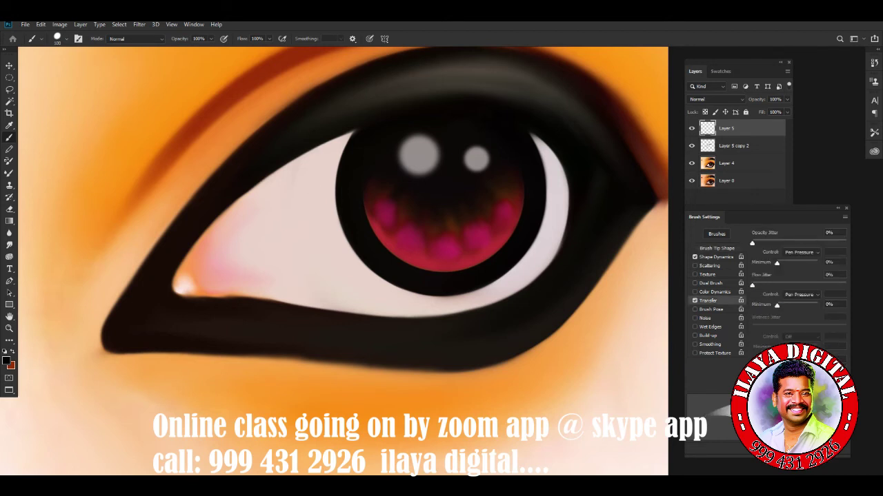
{"action": "left_click_drag", "start_coordinate": [325, 143], "coordinate": [315, 209]}
{"action": "left_click_drag", "start_coordinate": [307, 155], "coordinate": [295, 204]}
{"action": "left_click_drag", "start_coordinate": [793, 305], "coordinate": [817, 305]}
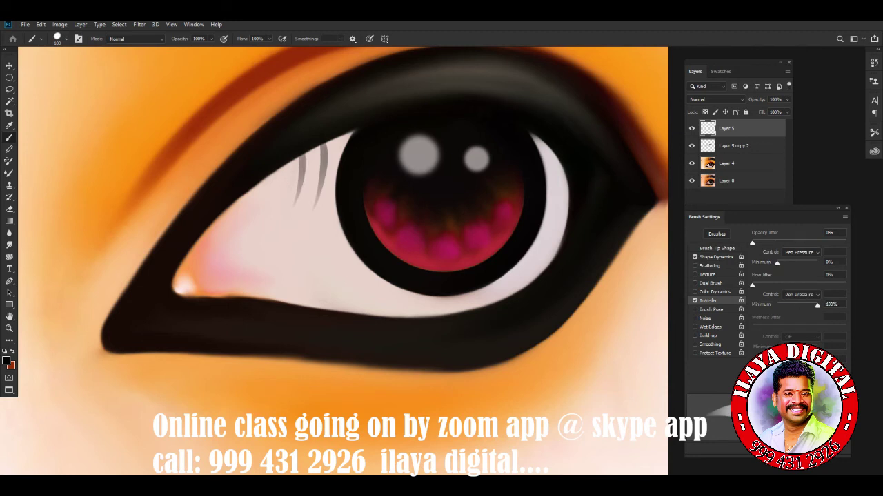
{"action": "left_click_drag", "start_coordinate": [320, 149], "coordinate": [294, 223]}
{"action": "left_click_drag", "start_coordinate": [291, 165], "coordinate": [267, 231]}
{"action": "left_click_drag", "start_coordinate": [277, 171], "coordinate": [254, 236]}
{"action": "left_click_drag", "start_coordinate": [817, 304], "coordinate": [777, 304]}
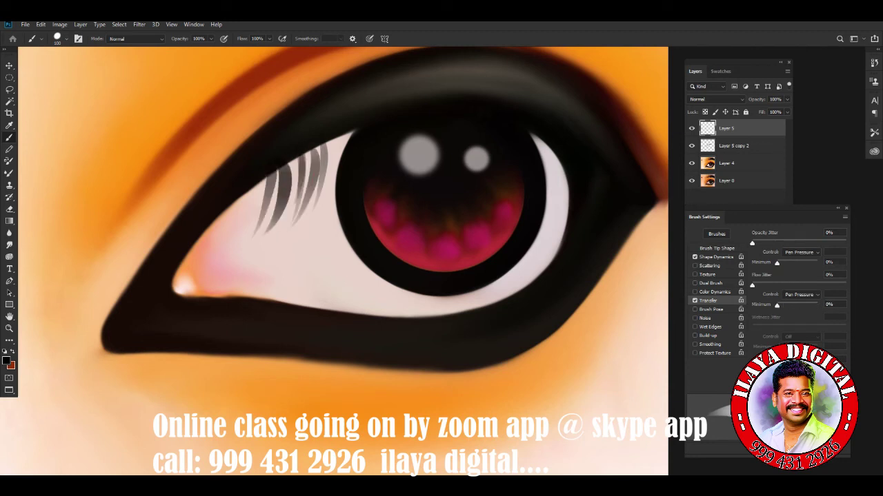
{"action": "left_click_drag", "start_coordinate": [270, 178], "coordinate": [247, 256]}
{"action": "key", "text": "ctrl+z"}
{"action": "key", "text": "ctrl+z"}
{"action": "key", "text": "ctrl+z"}
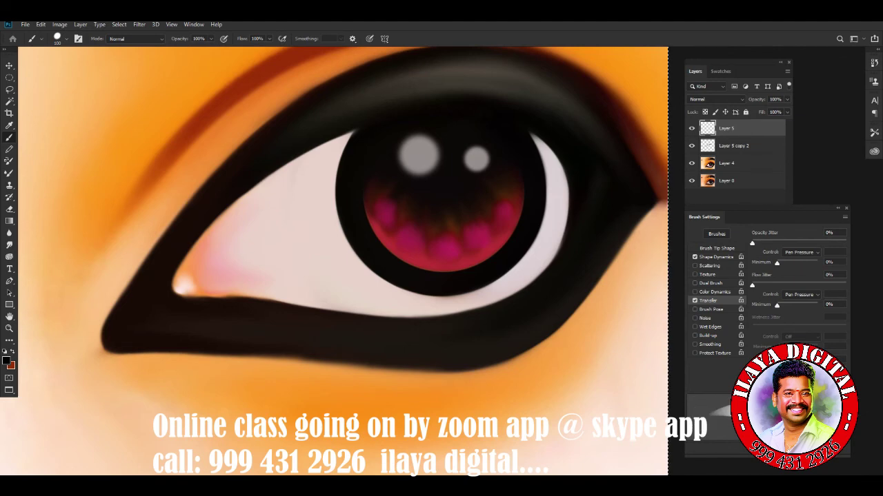
Step: Paint a curved lash at the eye's outer corner
{"action": "left_click", "coordinate": [7, 360]}
{"action": "left_click", "coordinate": [311, 166]}
{"action": "left_click_drag", "start_coordinate": [636, 229], "coordinate": [656, 275]}
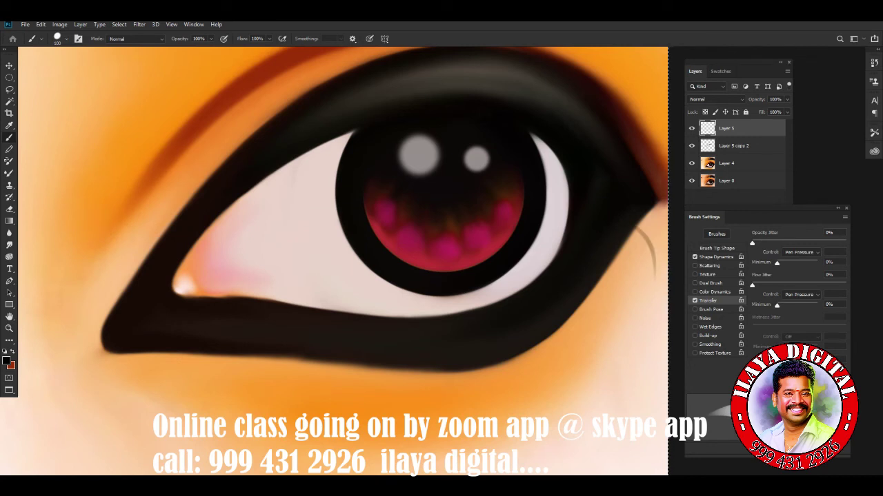
{"action": "key", "text": "ctrl+z"}
{"action": "mouse_move", "coordinate": [636, 222]}
{"action": "left_mouse_down"}
{"action": "mouse_move", "coordinate": [665, 257]}
{"action": "mouse_move", "coordinate": [649, 327]}
{"action": "left_mouse_up"}
Step: Paint a row of nine thin lashes along the lower lid
{"action": "left_click_drag", "start_coordinate": [595, 288], "coordinate": [626, 365]}
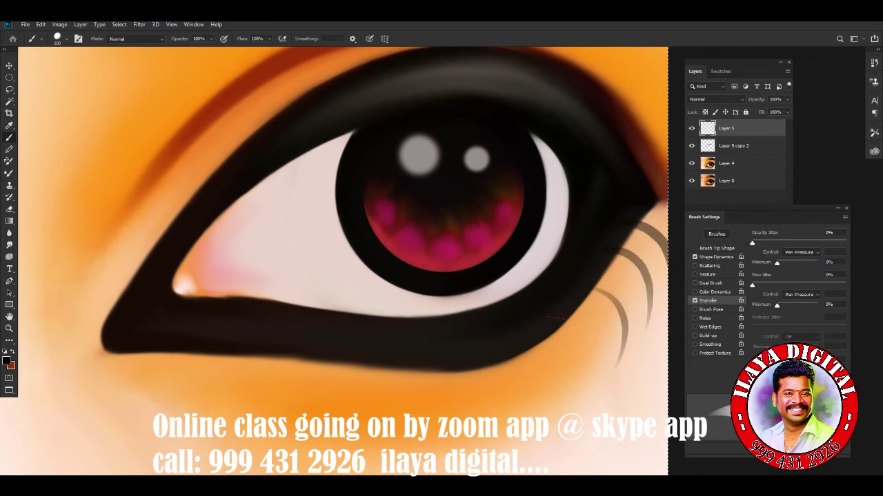
{"action": "left_click_drag", "start_coordinate": [564, 323], "coordinate": [583, 378]}
{"action": "left_click_drag", "start_coordinate": [525, 349], "coordinate": [544, 412]}
{"action": "left_click_drag", "start_coordinate": [471, 372], "coordinate": [461, 417]}
{"action": "left_click_drag", "start_coordinate": [409, 371], "coordinate": [396, 415]}
{"action": "left_click_drag", "start_coordinate": [514, 361], "coordinate": [509, 418]}
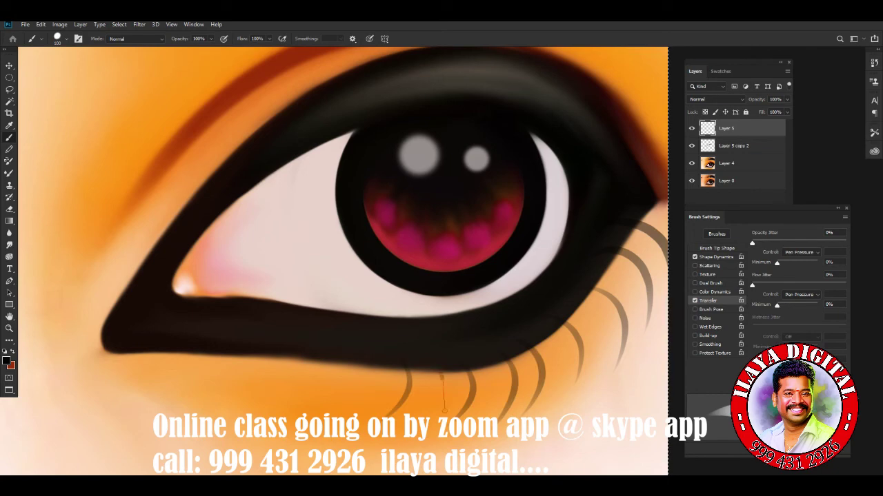
{"action": "left_click_drag", "start_coordinate": [445, 373], "coordinate": [434, 418]}
{"action": "left_click_drag", "start_coordinate": [374, 366], "coordinate": [365, 411]}
{"action": "left_click_drag", "start_coordinate": [339, 363], "coordinate": [331, 411]}
Step: Paint five thin lashes along the upper inner edge of the eye
{"action": "left_click_drag", "start_coordinate": [251, 189], "coordinate": [242, 223]}
{"action": "left_click_drag", "start_coordinate": [276, 172], "coordinate": [272, 206]}
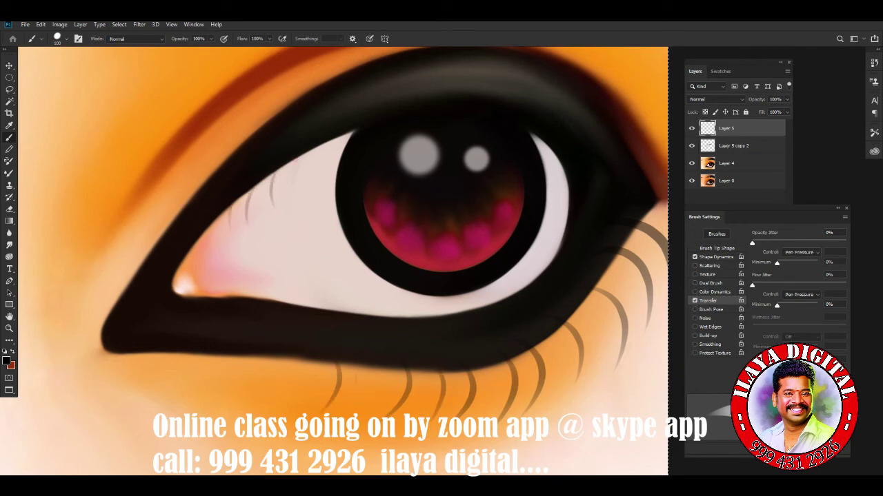
{"action": "left_click_drag", "start_coordinate": [296, 162], "coordinate": [289, 193]}
{"action": "mouse_move", "coordinate": [326, 145]}
{"action": "left_mouse_down"}
{"action": "mouse_move", "coordinate": [314, 187]}
{"action": "mouse_move", "coordinate": [329, 181]}
{"action": "left_mouse_up"}
{"action": "left_click_drag", "start_coordinate": [221, 217], "coordinate": [215, 256]}
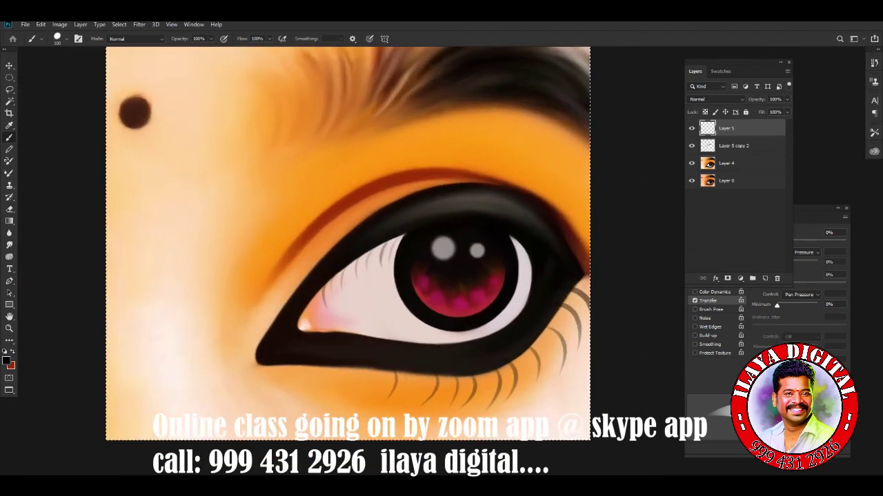
Step: Fade the lash layer's fill to 32% and add a new layer for eyebrow hairs
{"action": "left_click", "coordinate": [787, 112]}
{"action": "mouse_move", "coordinate": [792, 122]}
{"action": "left_mouse_down"}
{"action": "mouse_move", "coordinate": [757, 122]}
{"action": "mouse_move", "coordinate": [764, 122]}
{"action": "left_mouse_up"}
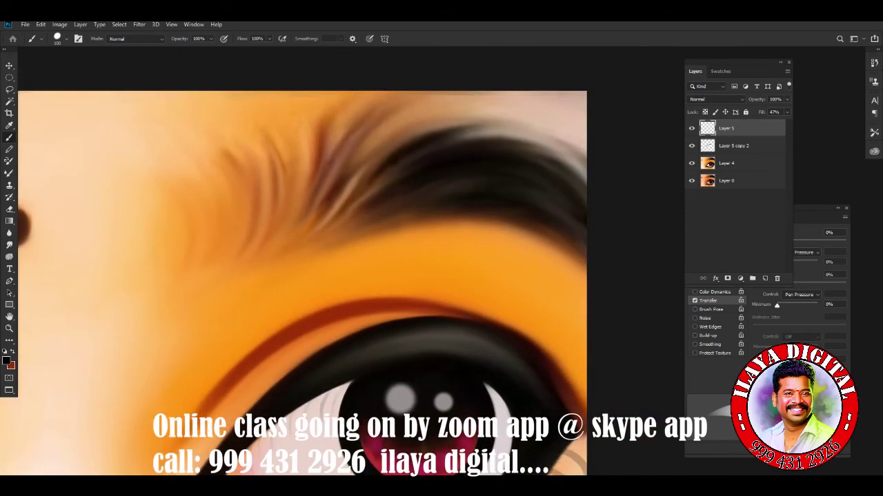
{"action": "key", "text": "ctrl+shift+n"}
{"action": "key", "text": "Return"}
{"action": "scroll", "coordinate": [297, 276], "scroll_direction": "down", "scroll_amount": 2}
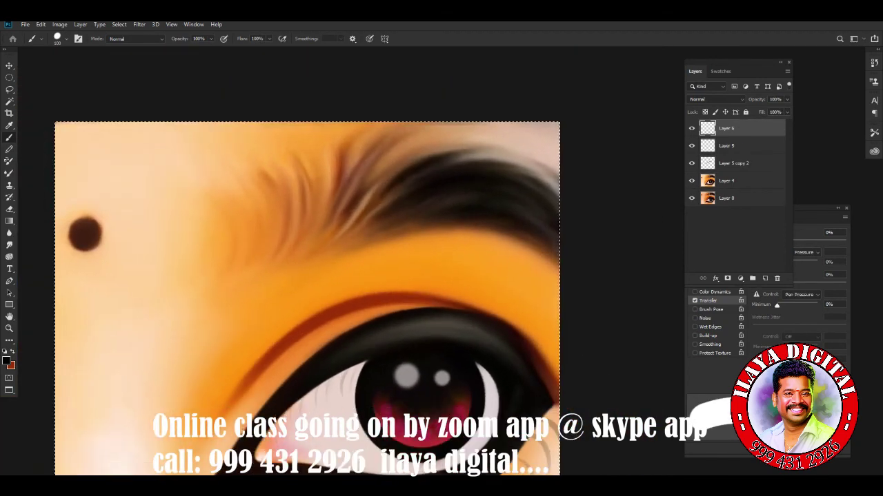
Step: Paint thin curved brown hair strokes above the eye, undoing one misplaced stroke
{"action": "left_click_drag", "start_coordinate": [262, 258], "coordinate": [296, 164]}
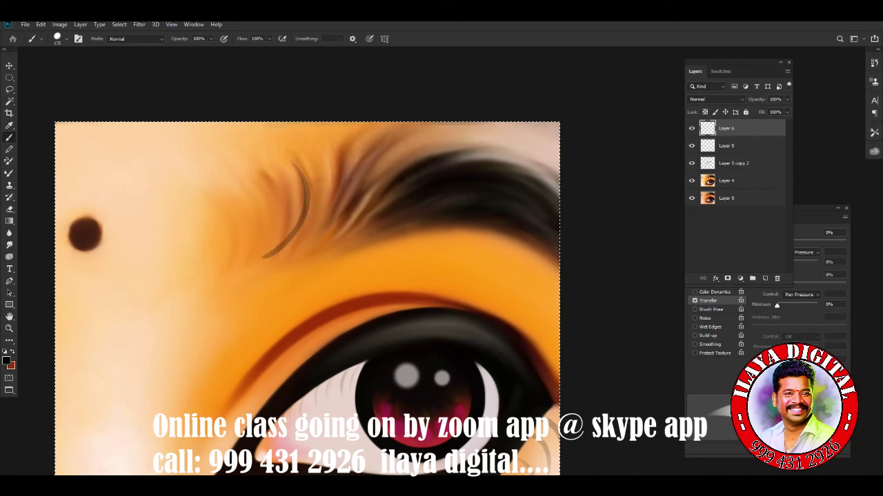
{"action": "key", "text": "ctrl+z"}
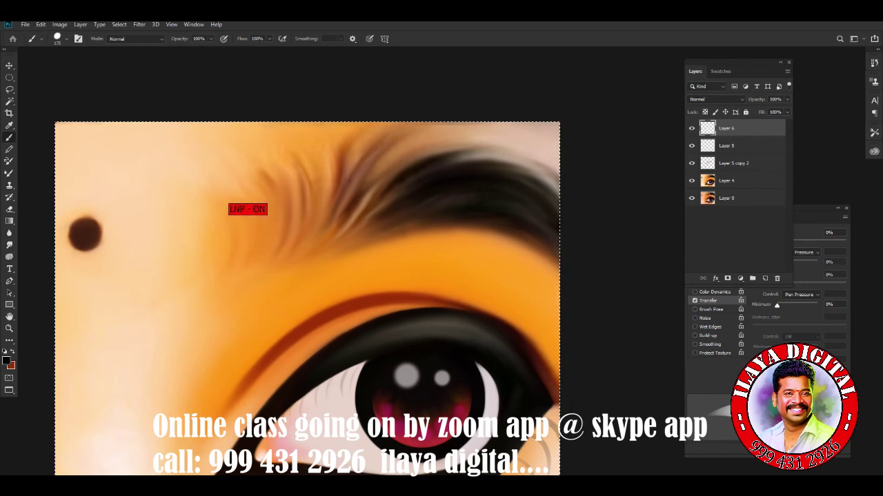
{"action": "left_click_drag", "start_coordinate": [280, 247], "coordinate": [293, 173]}
{"action": "left_click_drag", "start_coordinate": [297, 230], "coordinate": [313, 168]}
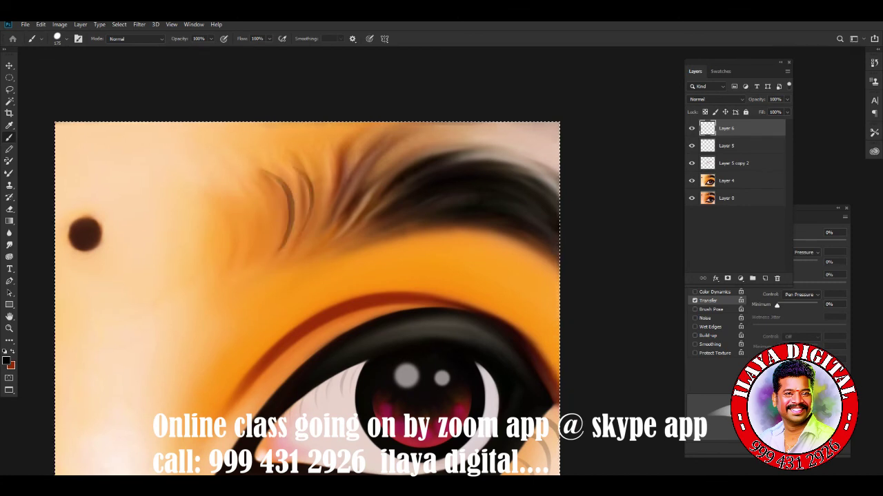
{"action": "left_click_drag", "start_coordinate": [256, 247], "coordinate": [278, 189]}
{"action": "mouse_move", "coordinate": [332, 220]}
{"action": "left_mouse_down"}
{"action": "mouse_move", "coordinate": [354, 144]}
{"action": "mouse_move", "coordinate": [408, 135]}
{"action": "left_mouse_up"}
Step: Add darker hair strokes through the brow, including its lower edge and right end
{"action": "left_click_drag", "start_coordinate": [362, 200], "coordinate": [447, 138]}
{"action": "left_click_drag", "start_coordinate": [427, 159], "coordinate": [501, 151]}
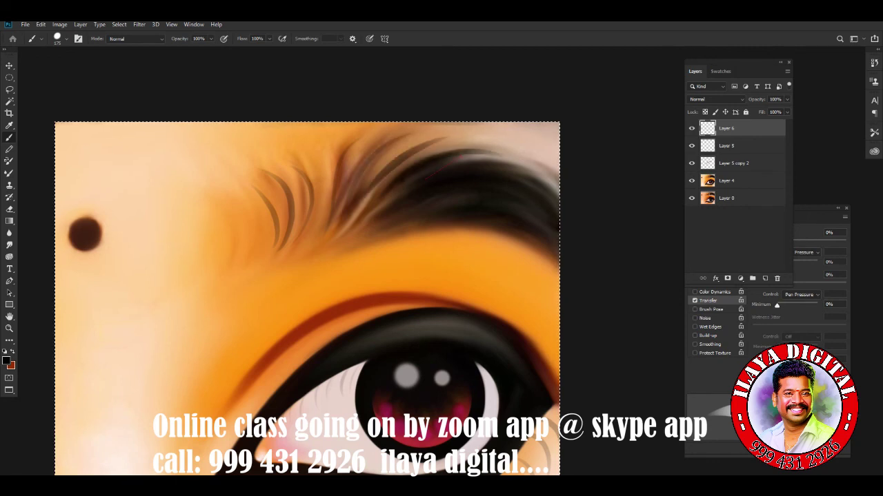
{"action": "left_click_drag", "start_coordinate": [432, 175], "coordinate": [506, 156]}
{"action": "left_click_drag", "start_coordinate": [478, 195], "coordinate": [527, 209]}
{"action": "left_click_drag", "start_coordinate": [347, 232], "coordinate": [393, 196]}
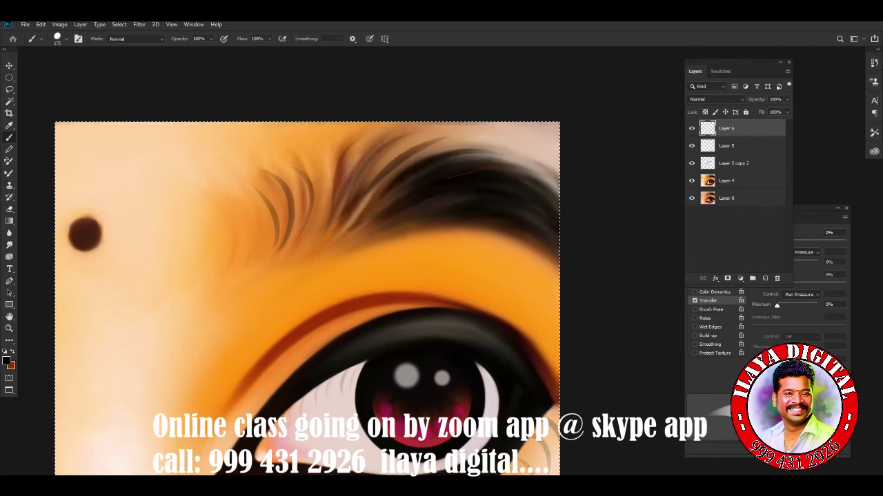
{"action": "left_click_drag", "start_coordinate": [441, 168], "coordinate": [545, 145]}
Step: Fill in more brown hairs across the eyebrow and switch the paint colour to light blue
{"action": "left_click_drag", "start_coordinate": [257, 248], "coordinate": [235, 189]}
{"action": "left_click_drag", "start_coordinate": [320, 220], "coordinate": [341, 136]}
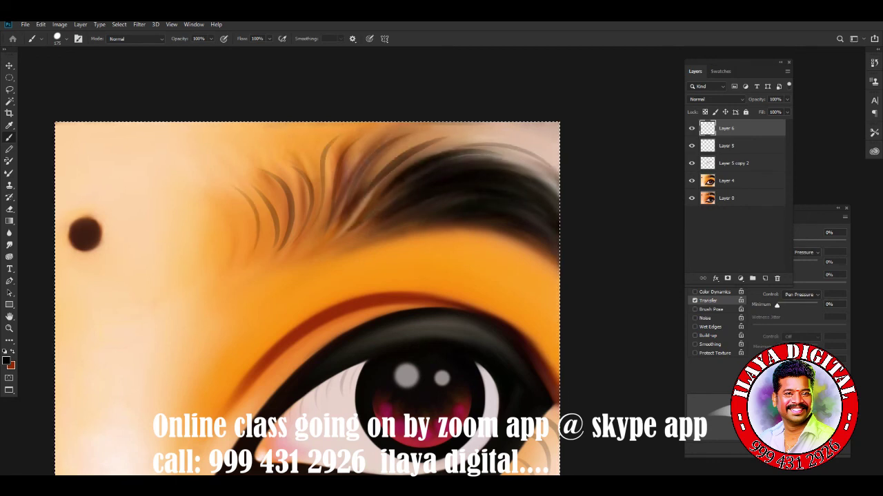
{"action": "left_click_drag", "start_coordinate": [406, 220], "coordinate": [509, 218]}
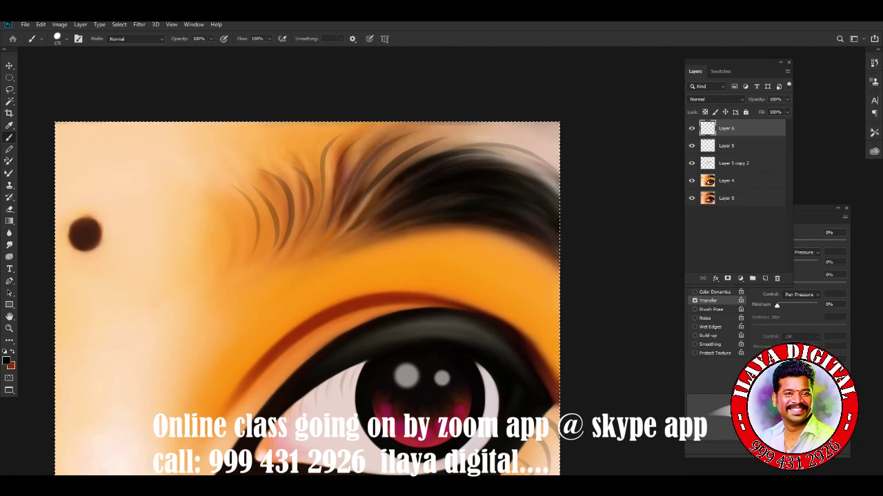
{"action": "left_click", "coordinate": [721, 71]}
{"action": "left_click", "coordinate": [705, 125]}
Step: Paint light-blue hair strokes across the brow's right side, undoing the unwanted ones
{"action": "mouse_move", "coordinate": [305, 218]}
{"action": "left_mouse_down"}
{"action": "mouse_move", "coordinate": [301, 189]}
{"action": "mouse_move", "coordinate": [342, 170]}
{"action": "left_mouse_up"}
{"action": "mouse_move", "coordinate": [356, 200]}
{"action": "left_mouse_down"}
{"action": "mouse_move", "coordinate": [382, 167]}
{"action": "mouse_move", "coordinate": [450, 149]}
{"action": "left_mouse_up"}
{"action": "left_click_drag", "start_coordinate": [411, 177], "coordinate": [504, 154]}
{"action": "left_click_drag", "start_coordinate": [422, 201], "coordinate": [528, 166]}
{"action": "left_click_drag", "start_coordinate": [446, 192], "coordinate": [518, 182]}
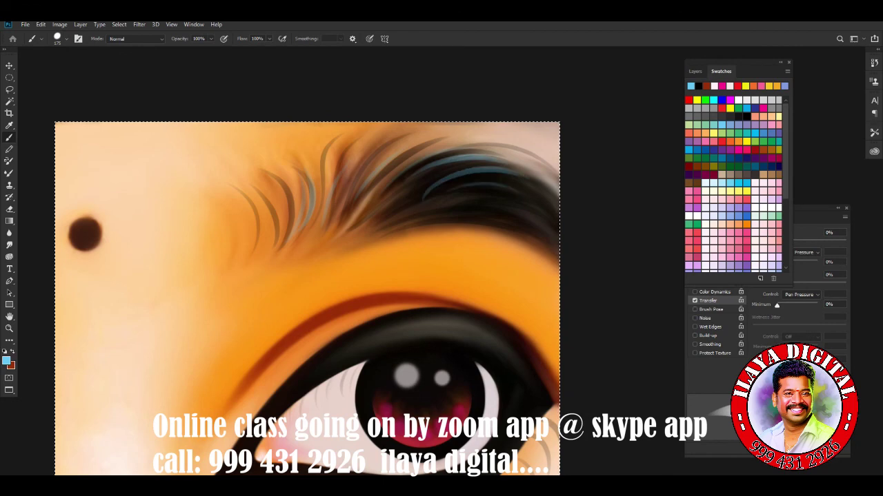
{"action": "key", "text": "ctrl+z"}
{"action": "key", "text": "ctrl+z"}
{"action": "key", "text": "ctrl+z"}
Step: Weave more light-blue hairs into the dark brow, then pick yellow as the paint colour
{"action": "mouse_move", "coordinate": [345, 276]}
{"action": "left_mouse_down"}
{"action": "mouse_move", "coordinate": [487, 214]}
{"action": "mouse_move", "coordinate": [427, 217]}
{"action": "left_mouse_up"}
{"action": "left_click_drag", "start_coordinate": [414, 276], "coordinate": [331, 295]}
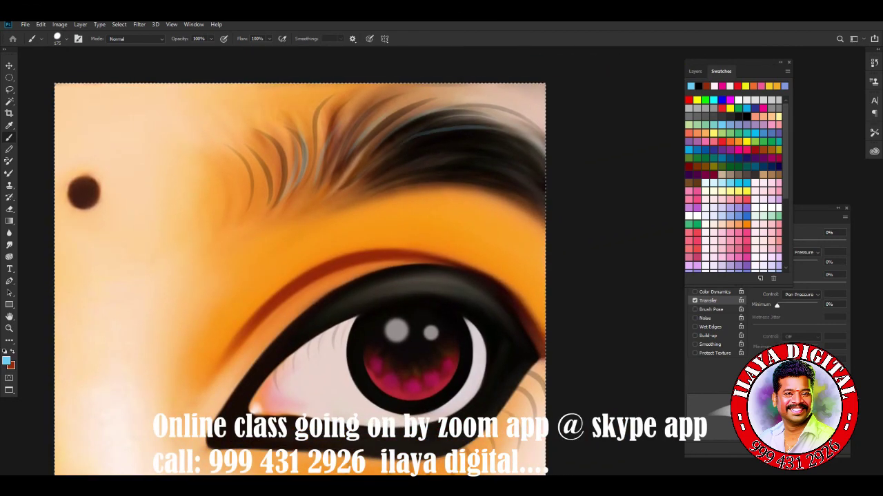
{"action": "left_click_drag", "start_coordinate": [383, 151], "coordinate": [489, 134]}
{"action": "left_click_drag", "start_coordinate": [422, 160], "coordinate": [518, 144]}
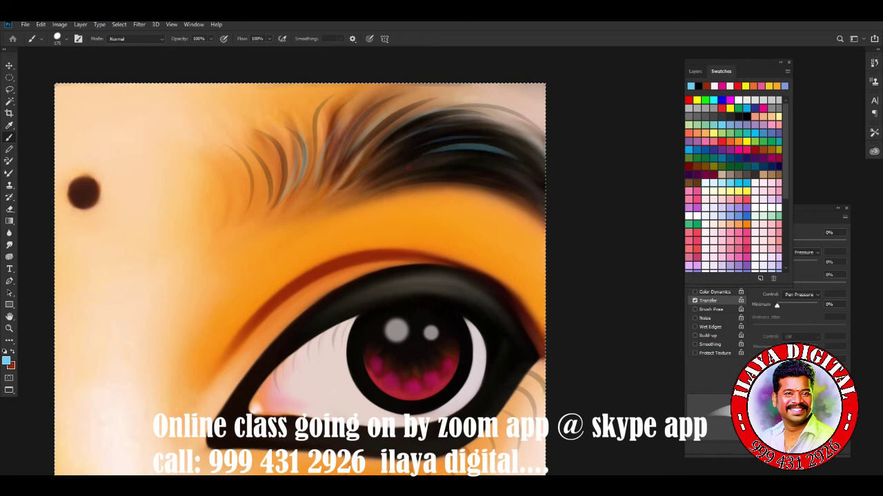
{"action": "left_click_drag", "start_coordinate": [418, 178], "coordinate": [516, 158]}
{"action": "left_click_drag", "start_coordinate": [430, 181], "coordinate": [502, 170]}
{"action": "left_click_drag", "start_coordinate": [424, 142], "coordinate": [512, 134]}
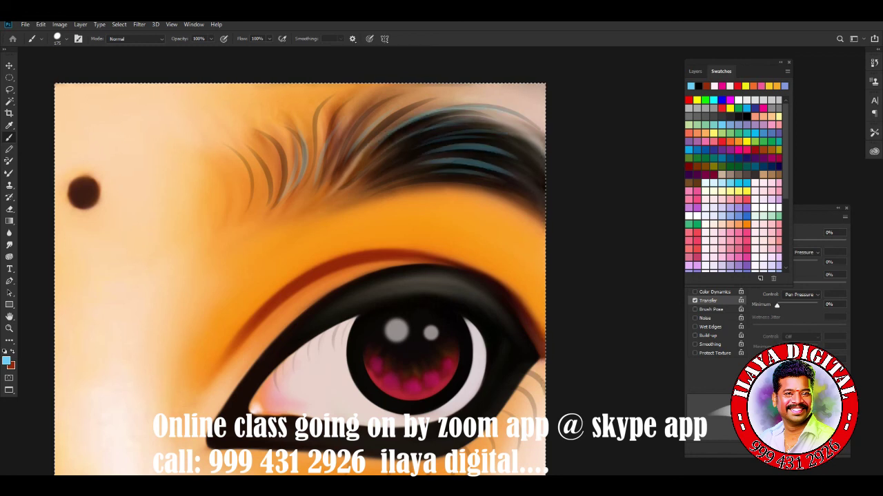
{"action": "left_click", "coordinate": [745, 141]}
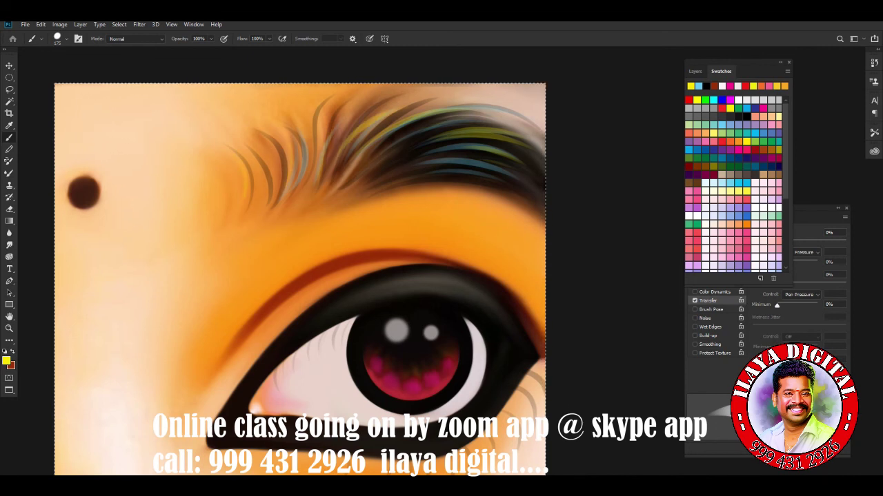
Step: Add small yellow sparkle lines in the pupil, removing a stray dab, and restore the Layers panel
{"action": "key", "text": "ctrl+minus"}
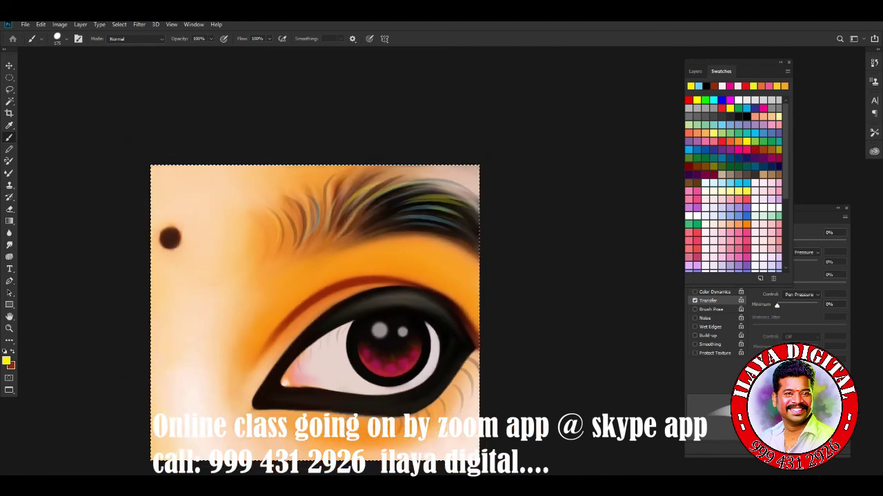
{"action": "key", "text": "ctrl+plus"}
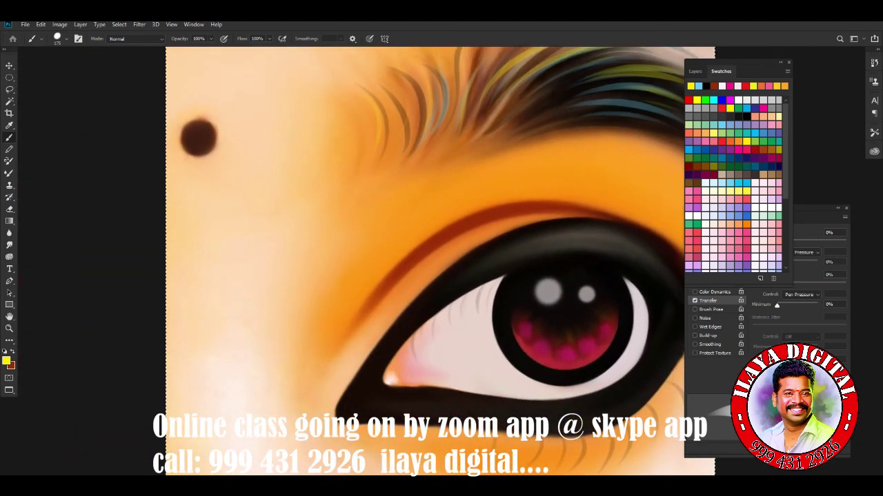
{"action": "key", "text": "ctrl+minus"}
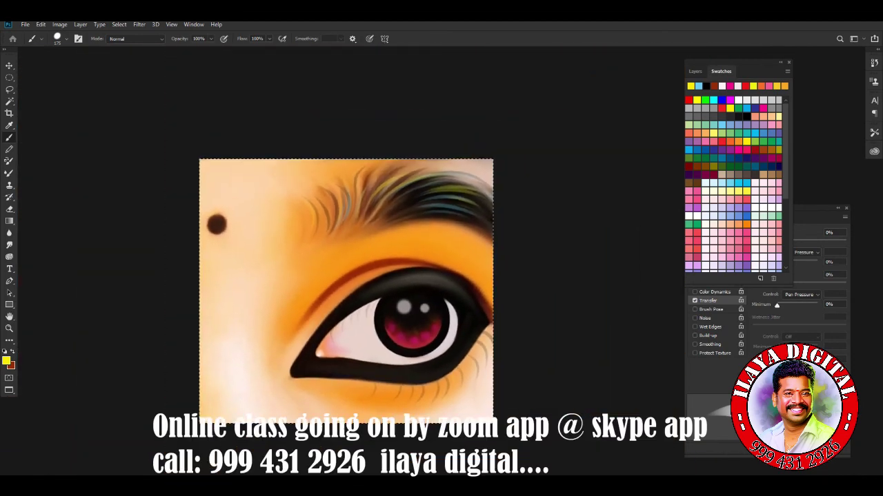
{"action": "key", "text": "ctrl+plus"}
{"action": "key", "text": "ctrl+plus"}
{"action": "key", "text": "ctrl+plus"}
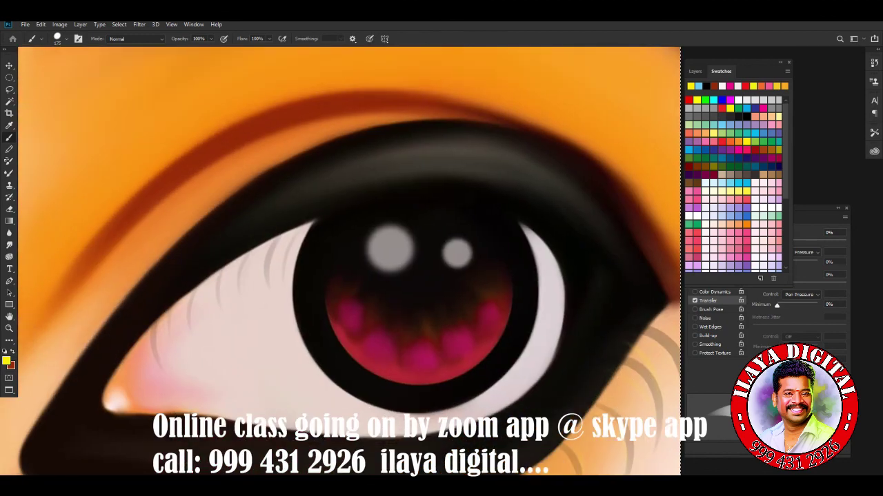
{"action": "key", "text": "ctrl+z"}
{"action": "key", "text": "ctrl+minus"}
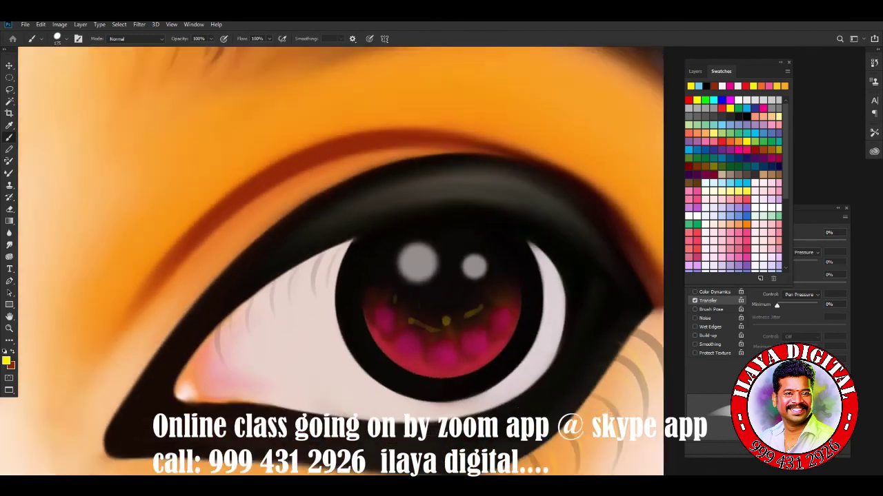
{"action": "key", "text": "ctrl+minus"}
{"action": "key", "text": "ctrl+minus"}
{"action": "key", "text": "ctrl+minus"}
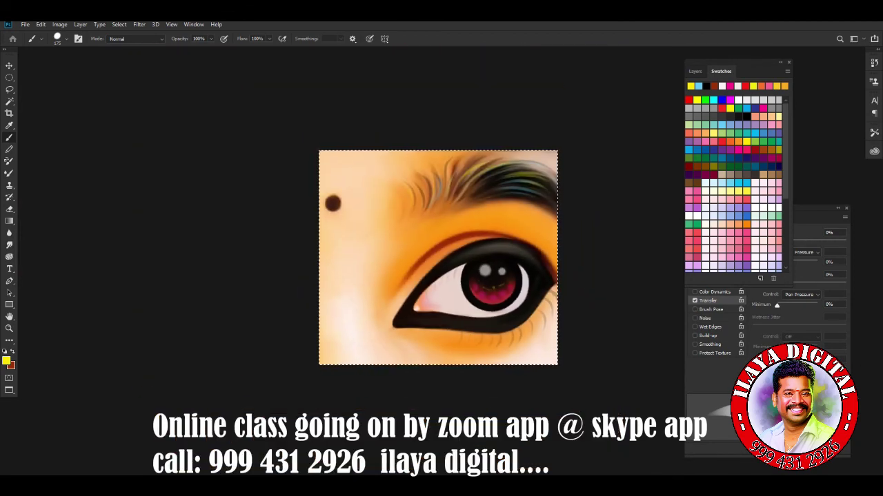
{"action": "key", "text": "F7"}
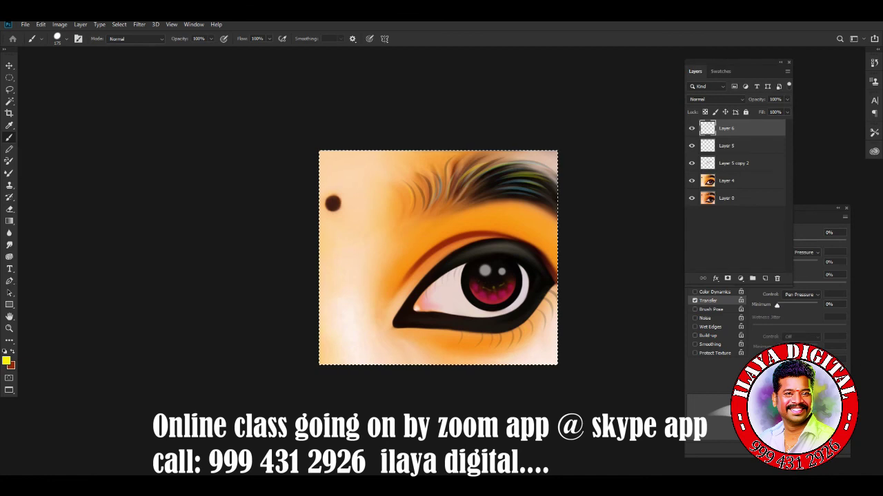
Step: Merge the painted layers into Layer 6 and shift the highlights' colour balance slightly toward blue
{"action": "key", "text": "shift+alt+bracketleft"}
{"action": "key", "text": "shift+alt+bracketleft"}
{"action": "key", "text": "shift+alt+bracketleft"}
{"action": "key", "text": "ctrl+e"}
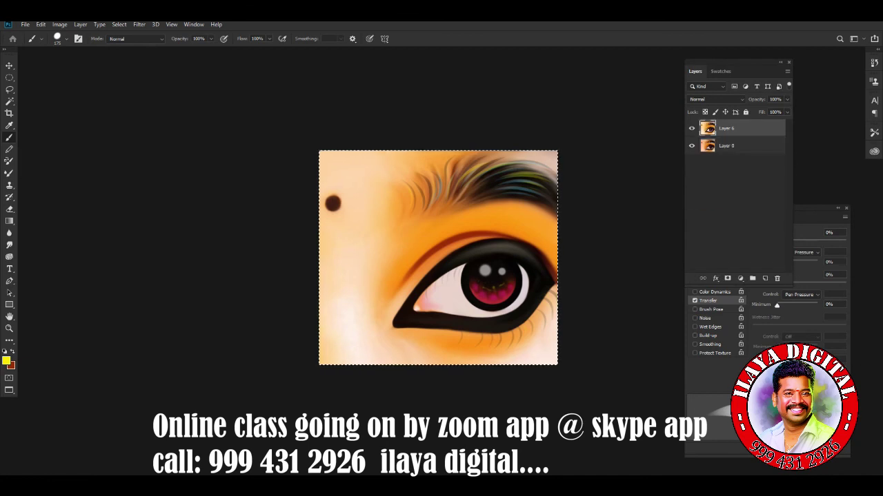
{"action": "key", "text": "ctrl+b"}
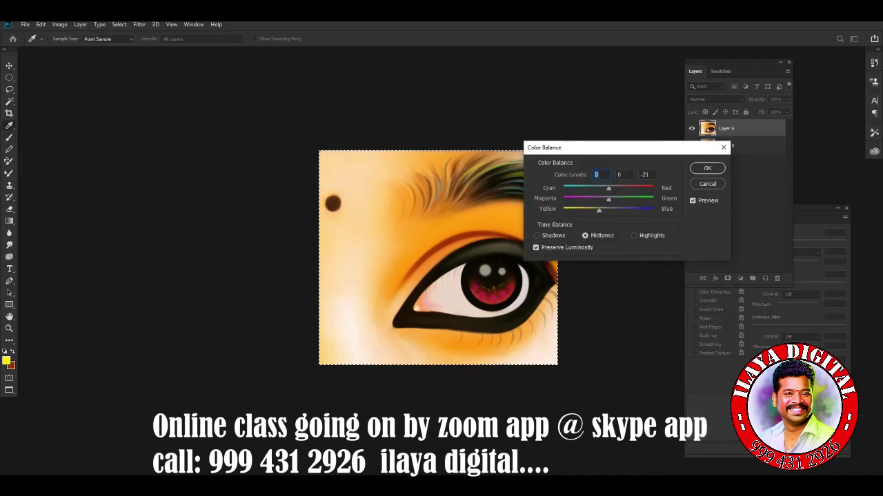
{"action": "left_click", "coordinate": [634, 235]}
{"action": "mouse_move", "coordinate": [545, 147]}
{"action": "left_mouse_down"}
{"action": "mouse_move", "coordinate": [464, 175]}
{"action": "mouse_move", "coordinate": [117, 196]}
{"action": "left_mouse_up"}
{"action": "key", "text": "ctrl+plus"}
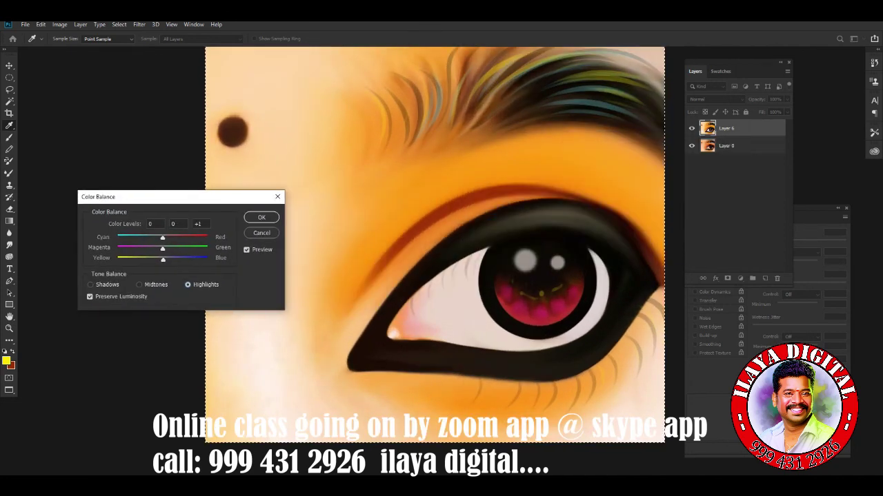
{"action": "key", "text": "Return"}
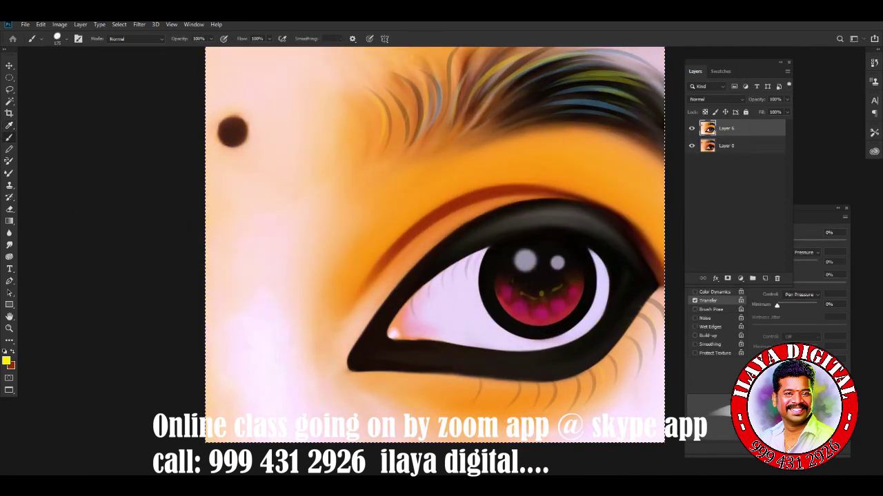
Step: Apply a Curves adjustment that raises the black point for deeper shadows and more contrast
{"action": "key", "text": "ctrl+m"}
{"action": "left_click_drag", "start_coordinate": [275, 199], "coordinate": [117, 183]}
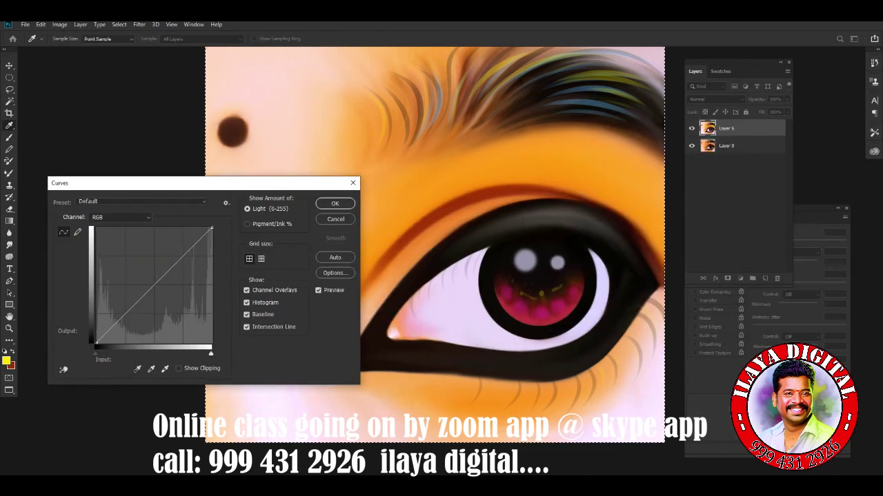
{"action": "left_click_drag", "start_coordinate": [96, 343], "coordinate": [102, 343]}
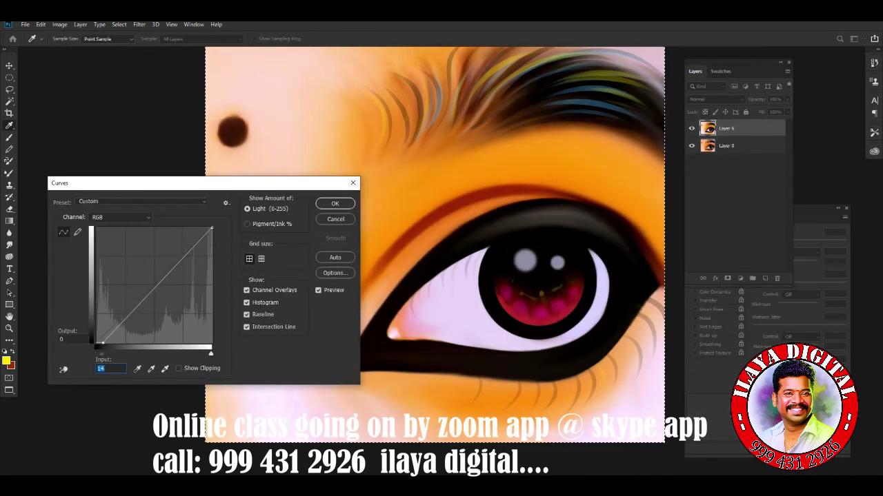
{"action": "key", "text": "Return"}
Step: Toggle Layer 6's visibility to compare the adjustments against the original
{"action": "key", "text": "b"}
{"action": "scroll", "coordinate": [329, 275], "scroll_direction": "up", "scroll_amount": 1}
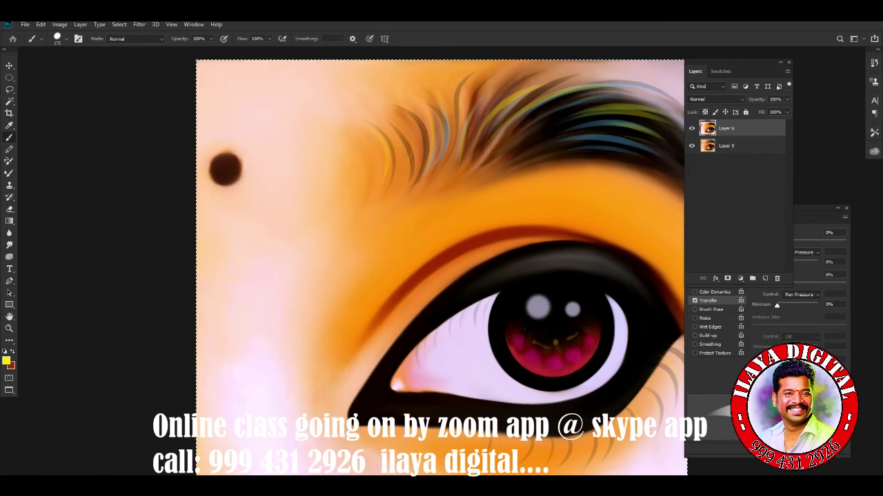
{"action": "left_click", "coordinate": [691, 128]}
{"action": "left_click", "coordinate": [692, 128]}
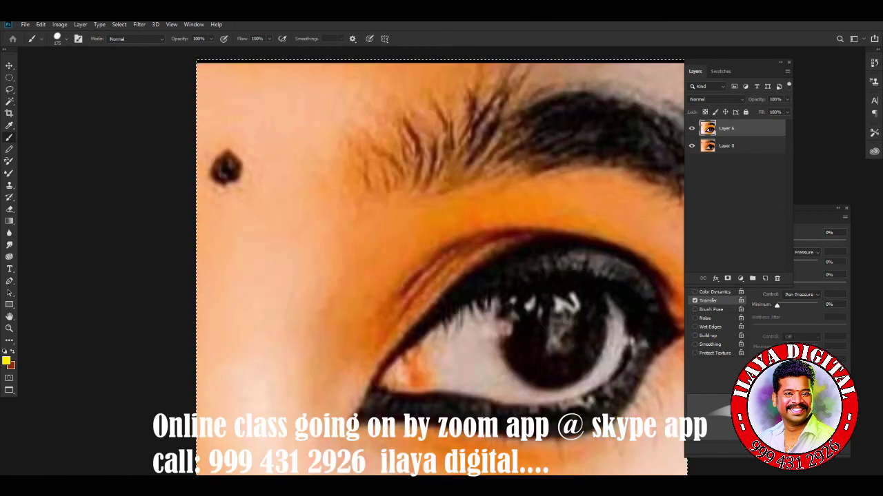
{"action": "left_click", "coordinate": [692, 128]}
{"action": "key", "text": "ctrl+minus"}
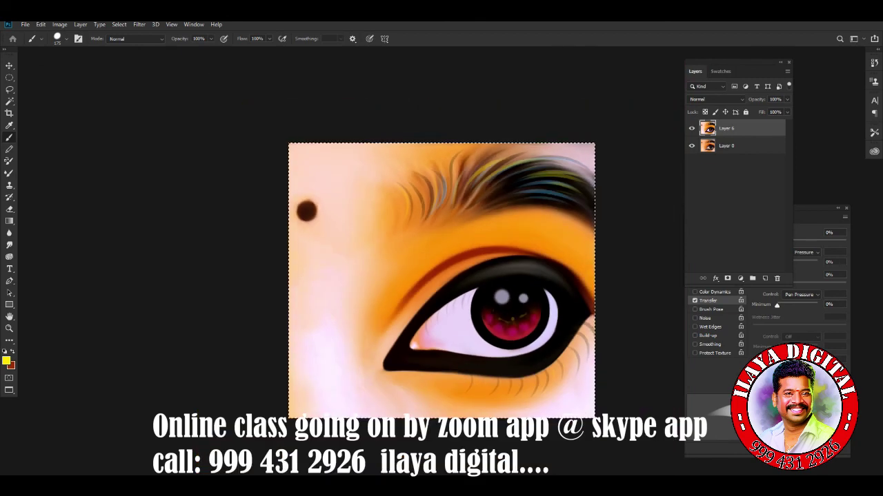